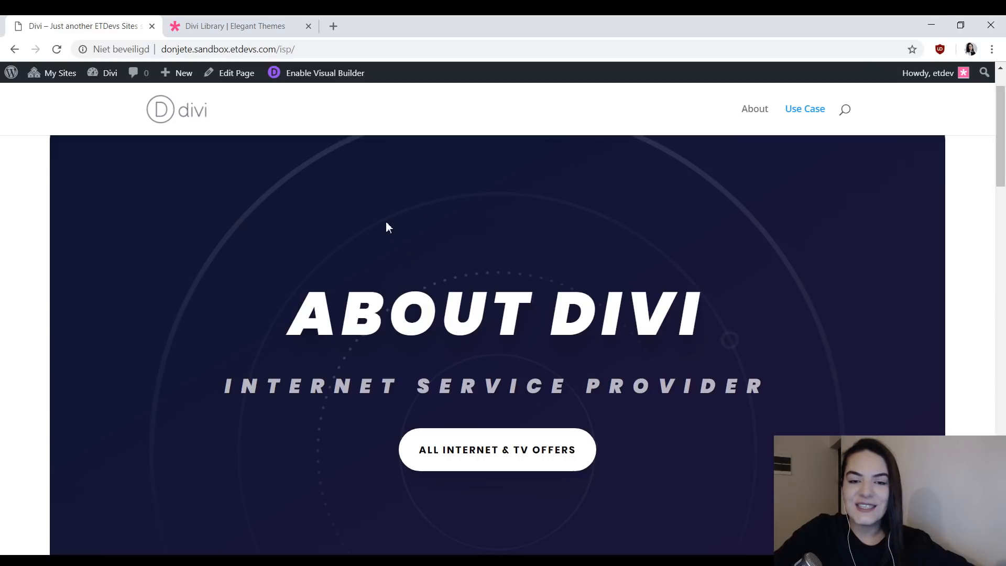
# - Find the Internet Service Provider layout pack among the Divi layout packs in the Divi Library and open it
pyautogui.click(290, 27)
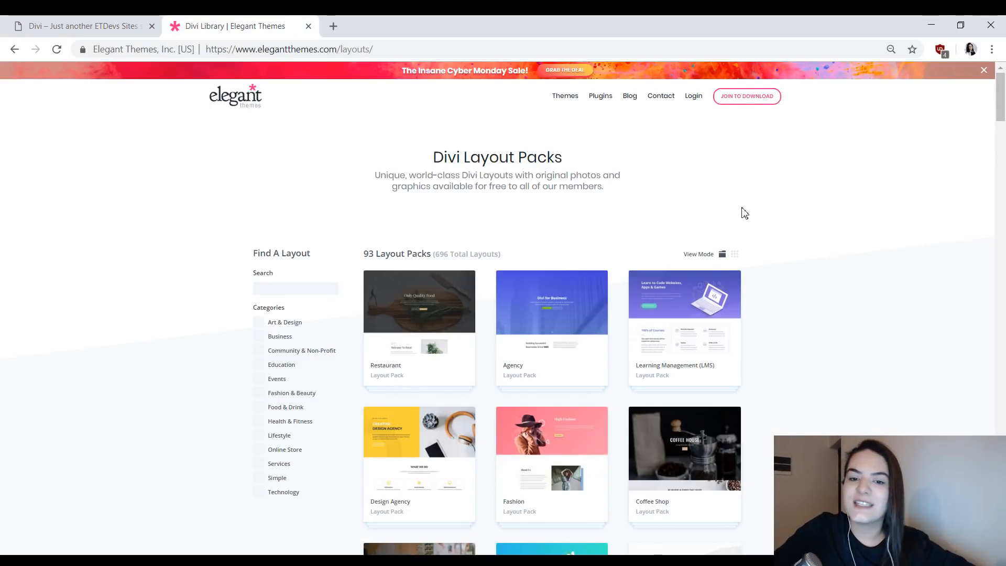
pyautogui.scroll(-20, 748, 216)
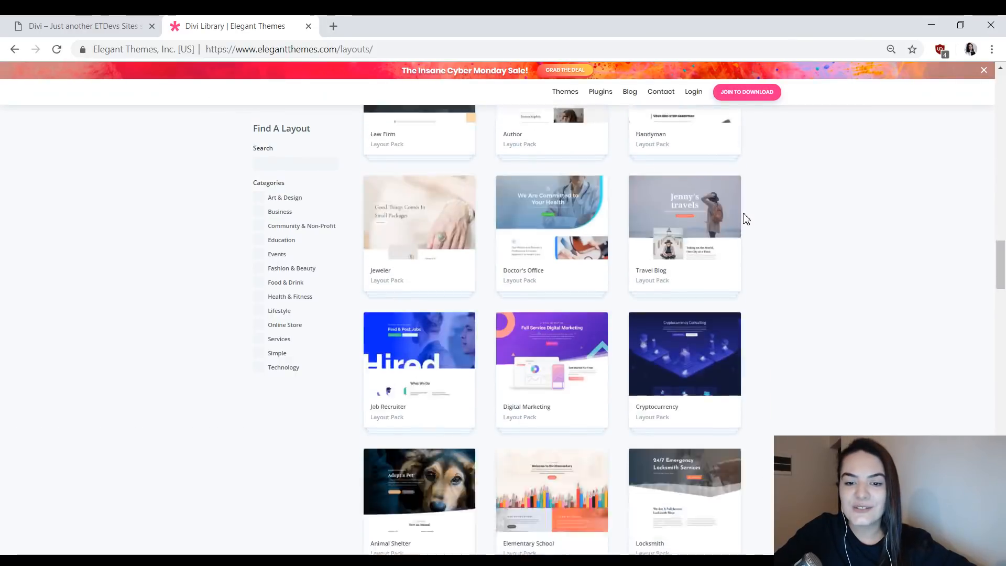
pyautogui.scroll(-20, 747, 219)
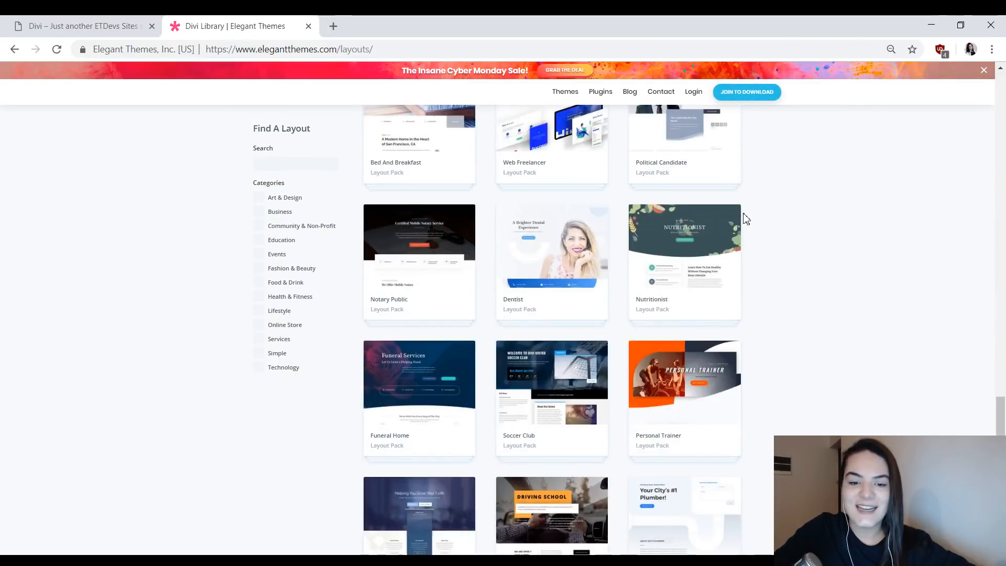
pyautogui.scroll(-7, 746, 218)
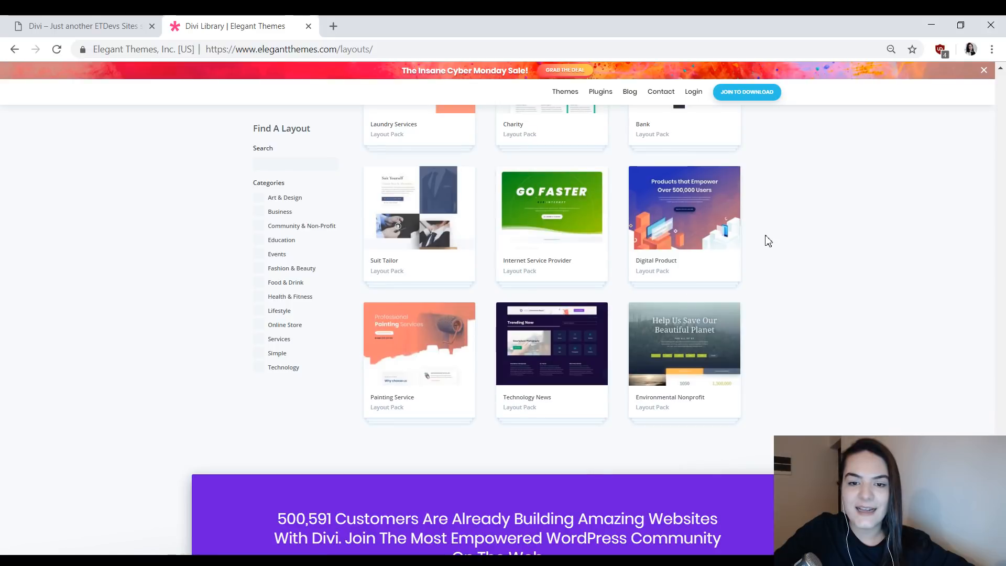
pyautogui.click(555, 205)
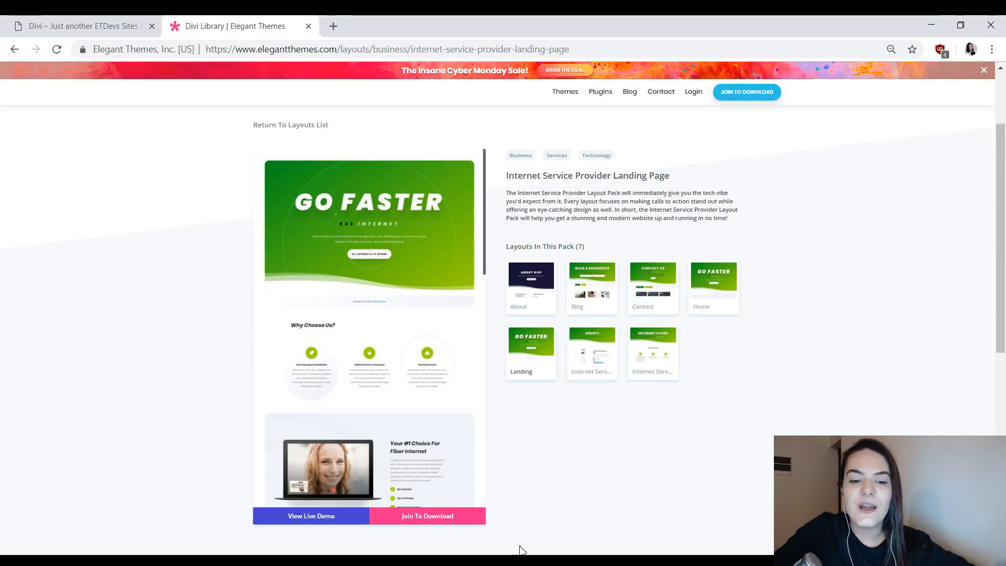
# - Open the live demo of the Internet Service Provider landing page and look through its sections
pyautogui.click(307, 519)
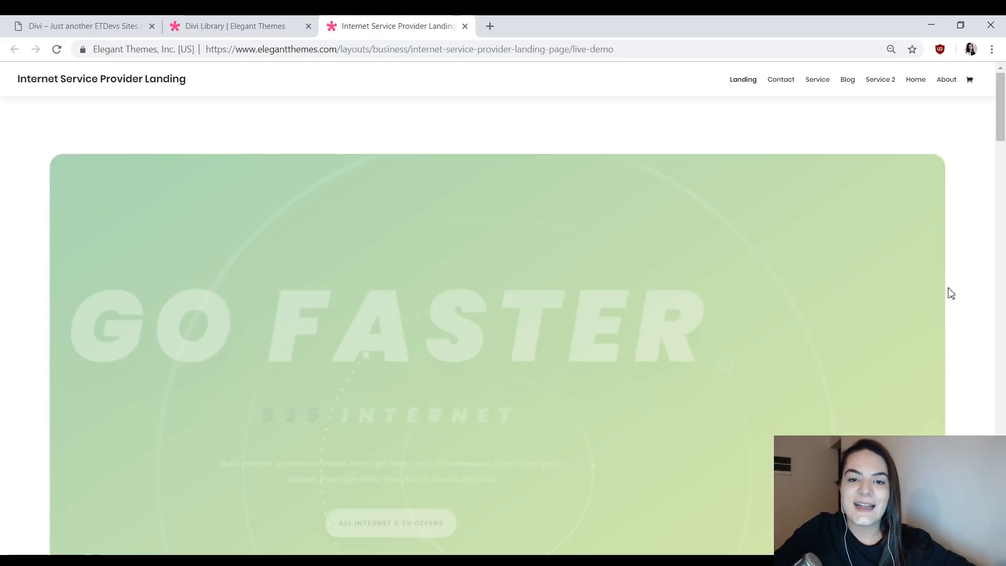
pyautogui.scroll(-7, 597, 161)
pyautogui.scroll(-15, 644, 167)
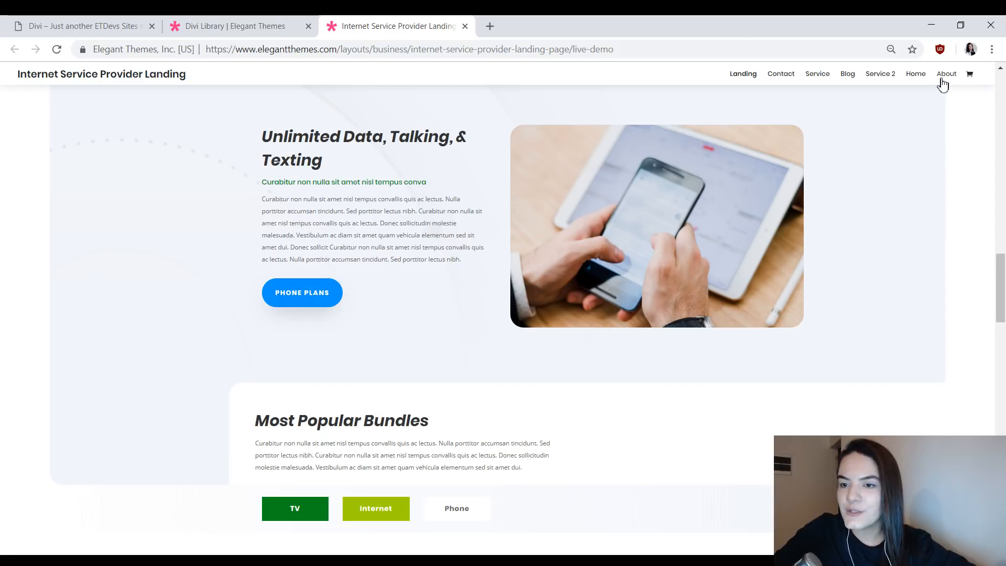
pyautogui.scroll(5, 833, 180)
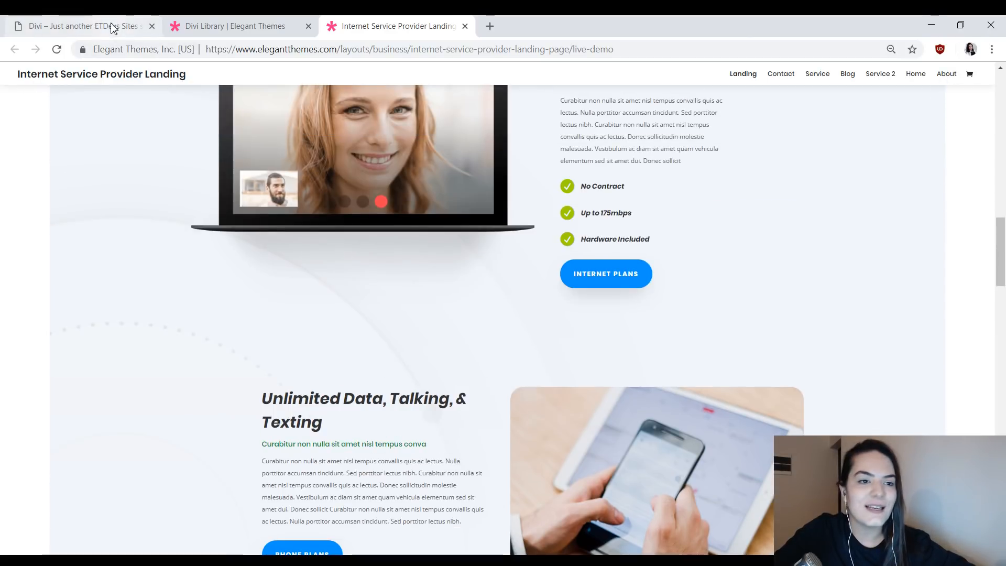
# - Return to the sandbox site's isp page and examine the hero and the hover effects of the Founders, Vision and Mission cards
pyautogui.click(112, 29)
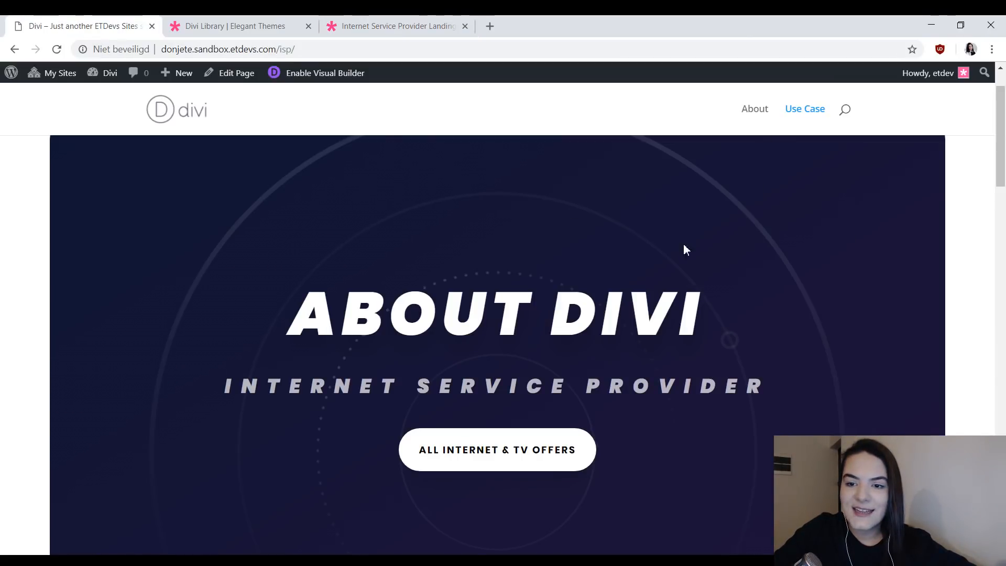
pyautogui.scroll(-2, 686, 250)
pyautogui.scroll(-6, 720, 278)
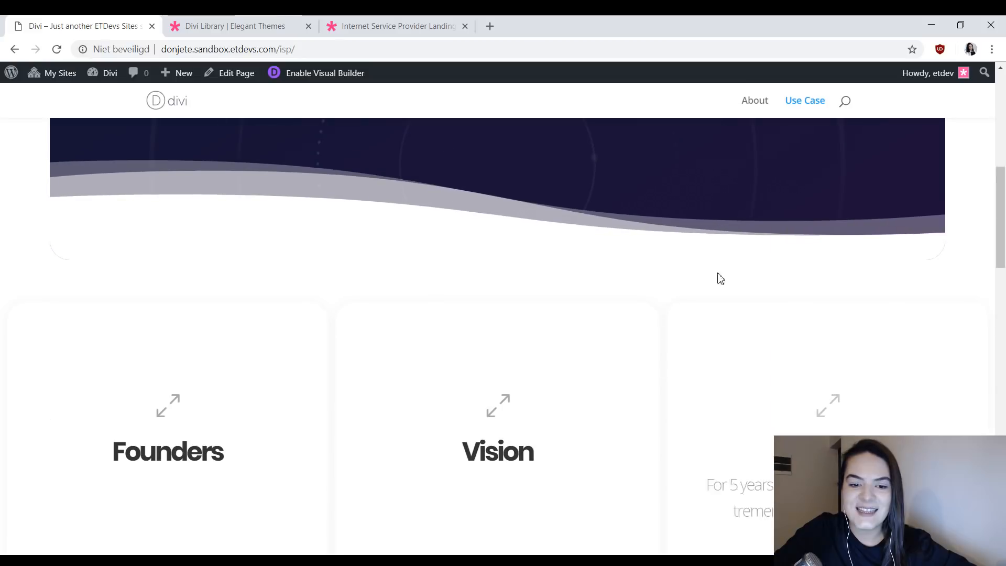
pyautogui.scroll(-3, 882, 220)
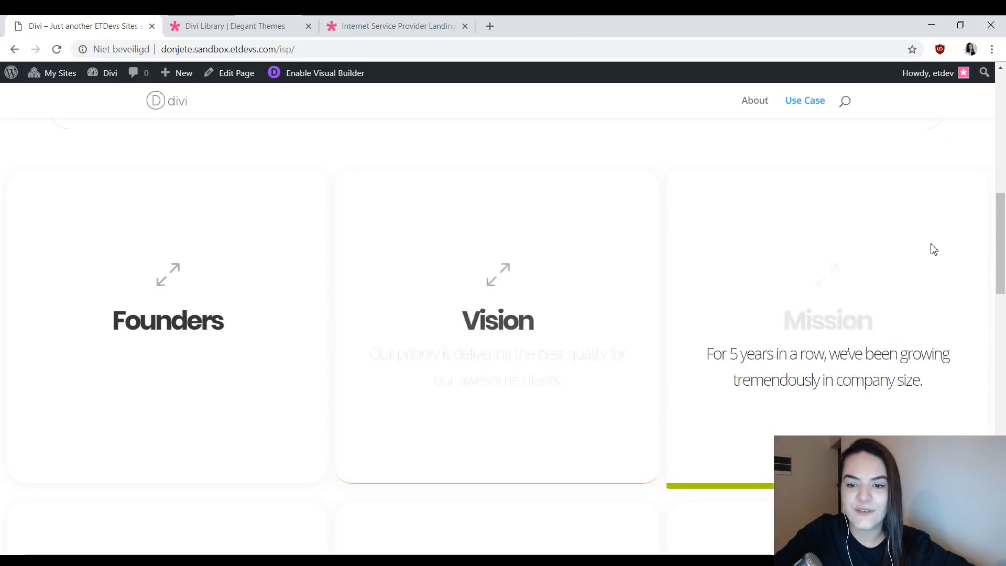
pyautogui.scroll(1, 972, 174)
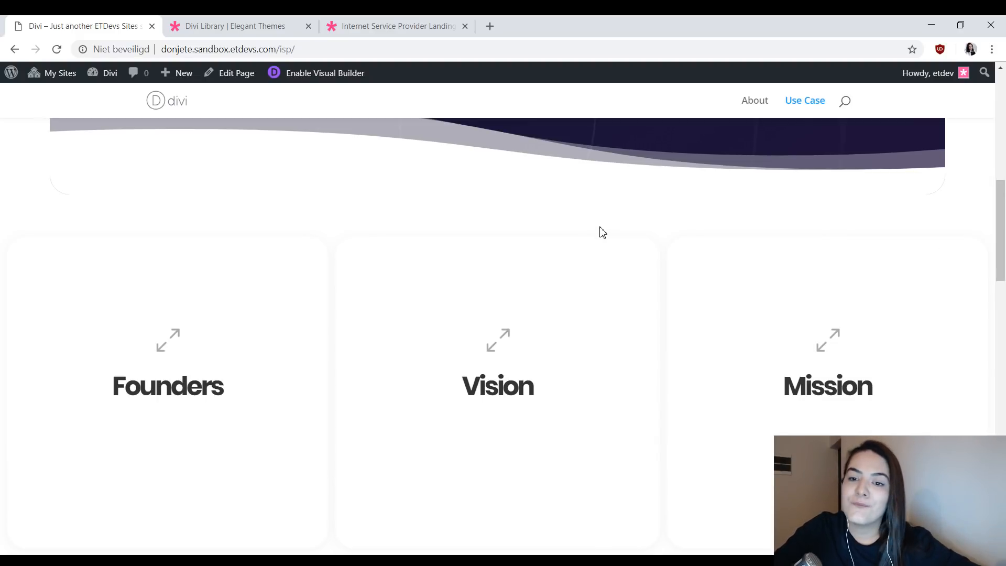
pyautogui.scroll(1, 603, 232)
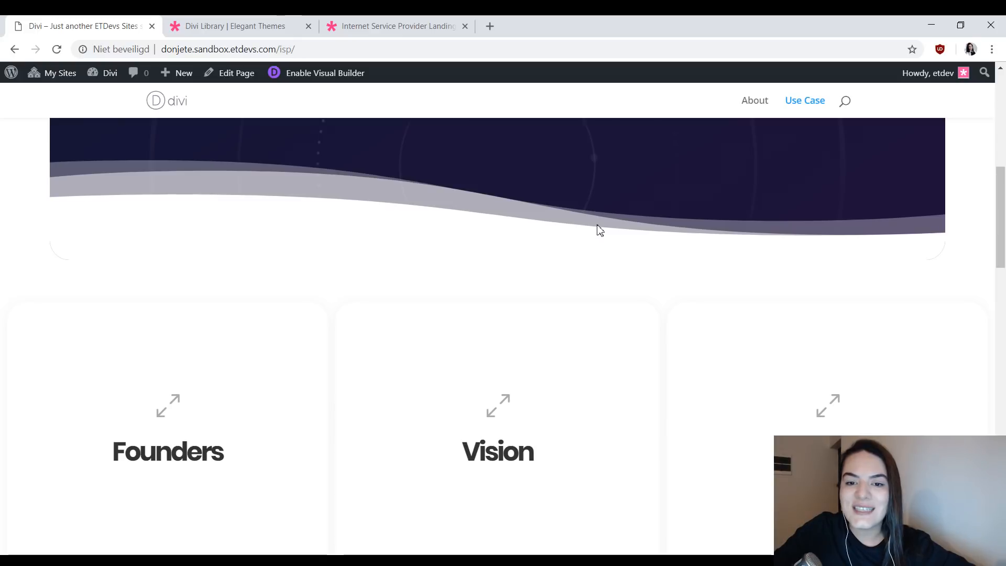
pyautogui.scroll(-1, 600, 230)
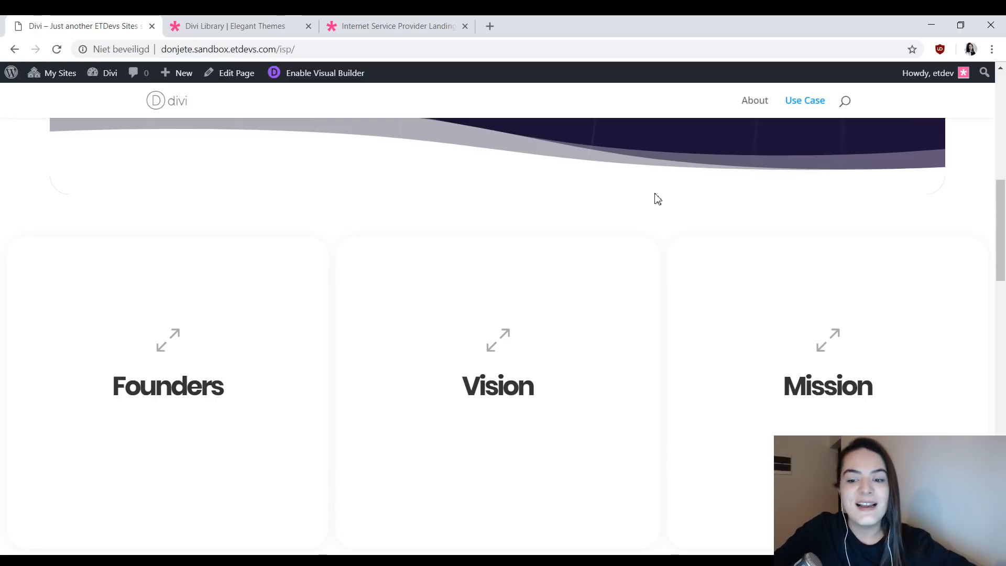
pyautogui.scroll(-1, 656, 198)
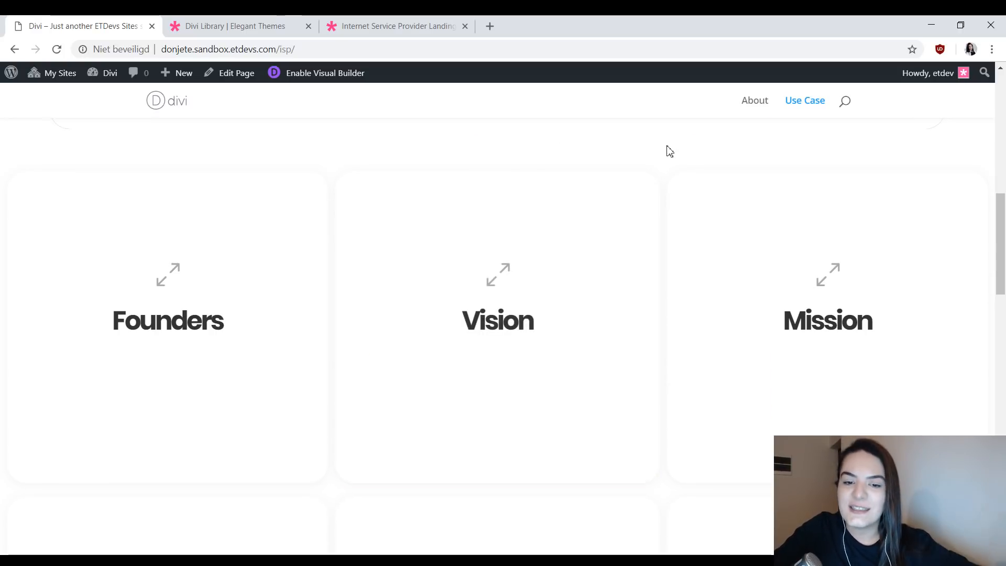
pyautogui.scroll(-1, 669, 150)
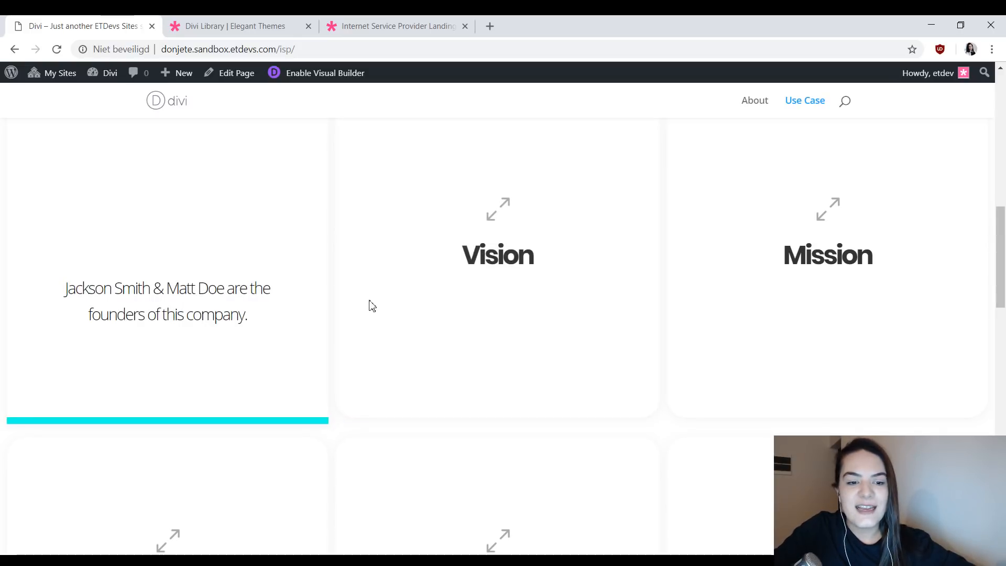
# - Examine the hover effects of the cards in the second and third rows, from History to Contact
pyautogui.scroll(-3, 595, 246)
pyautogui.scroll(-1, 852, 299)
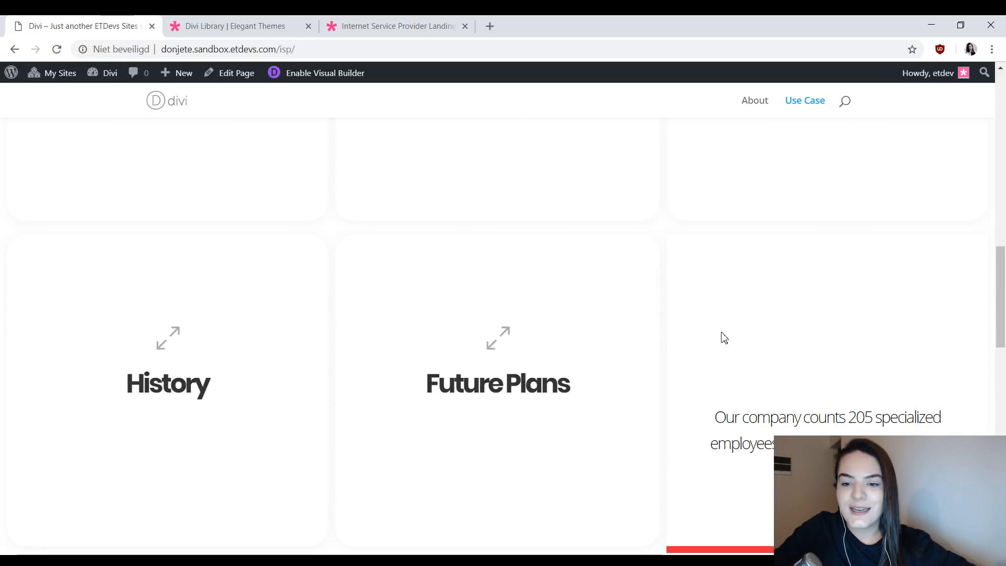
pyautogui.scroll(-4, 236, 375)
pyautogui.scroll(-1, 237, 375)
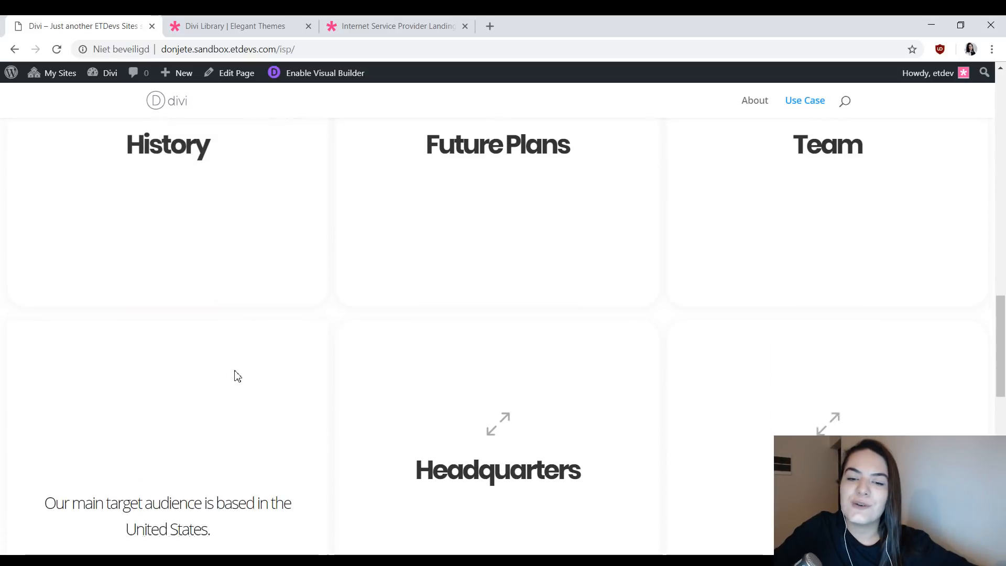
pyautogui.scroll(-2, 237, 375)
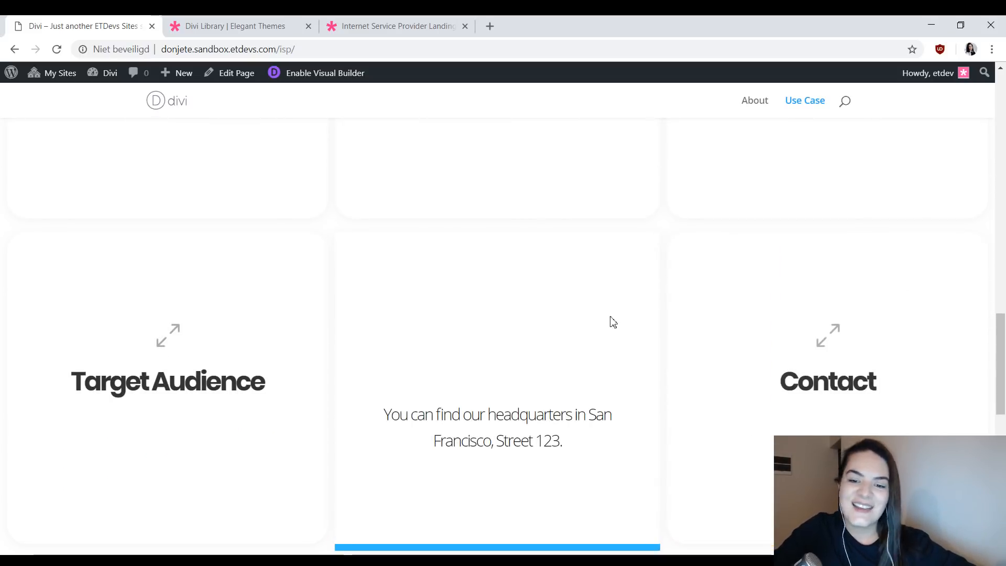
pyautogui.scroll(1, 377, 259)
pyautogui.scroll(10, 592, 250)
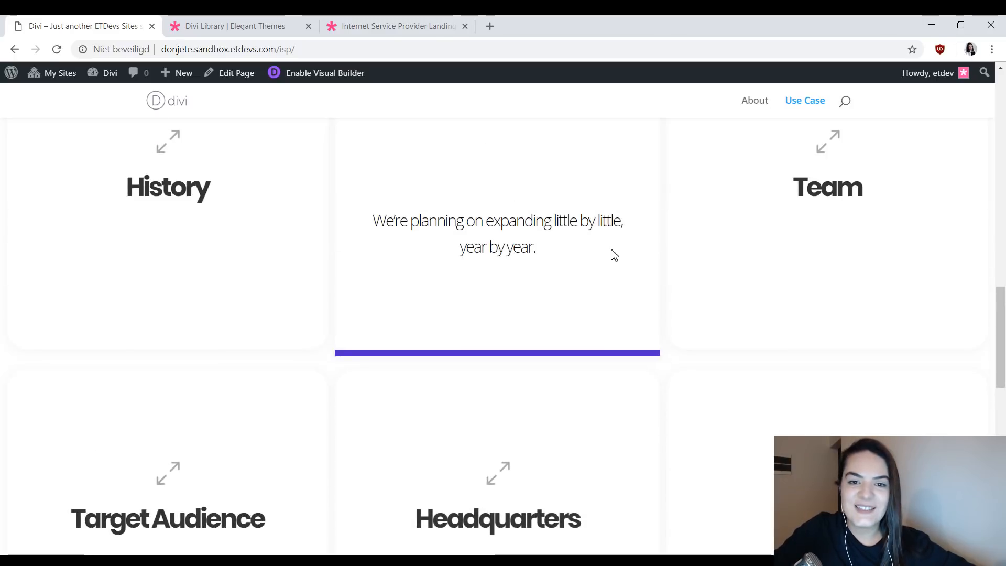
pyautogui.scroll(4, 593, 246)
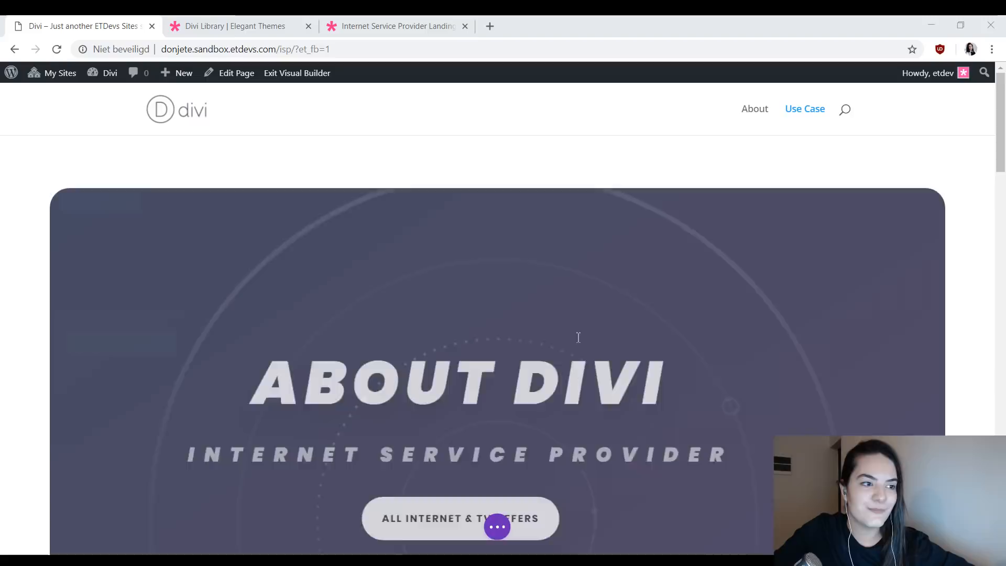
# - Switch the page in the visual builder to wireframe view and examine the rows of blurbs below the hero section
pyautogui.scroll(-3, 637, 187)
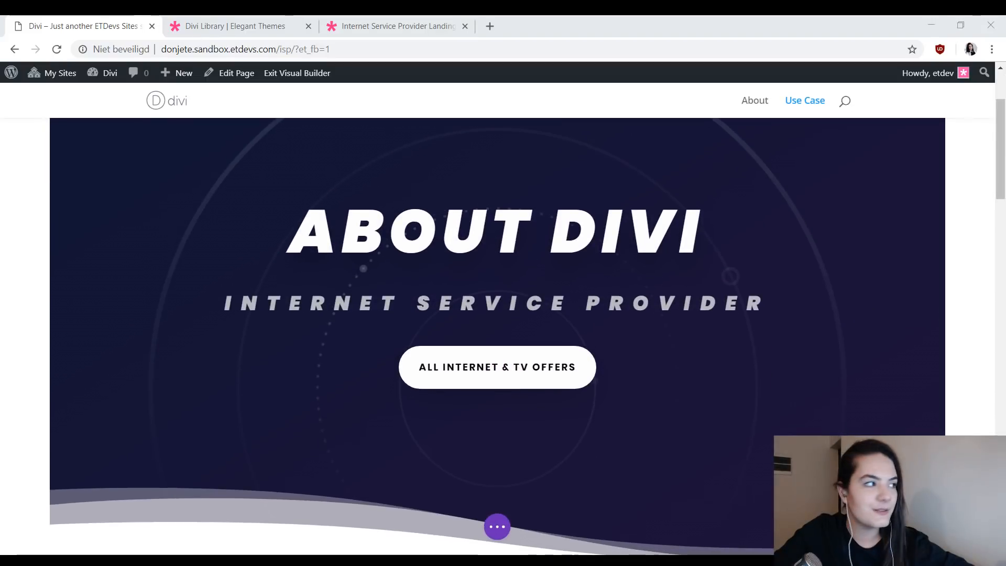
pyautogui.scroll(-3, 549, 301)
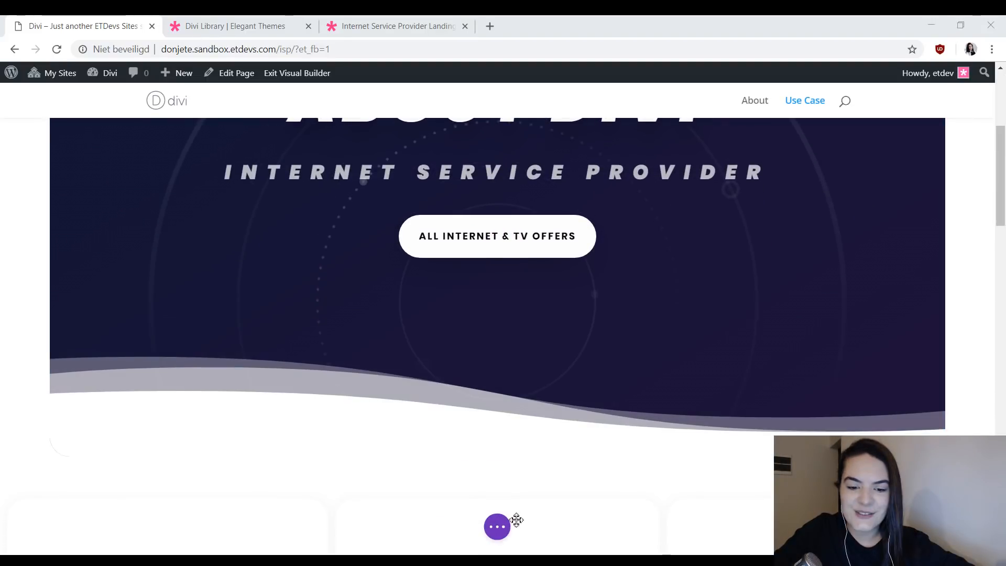
pyautogui.click(500, 525)
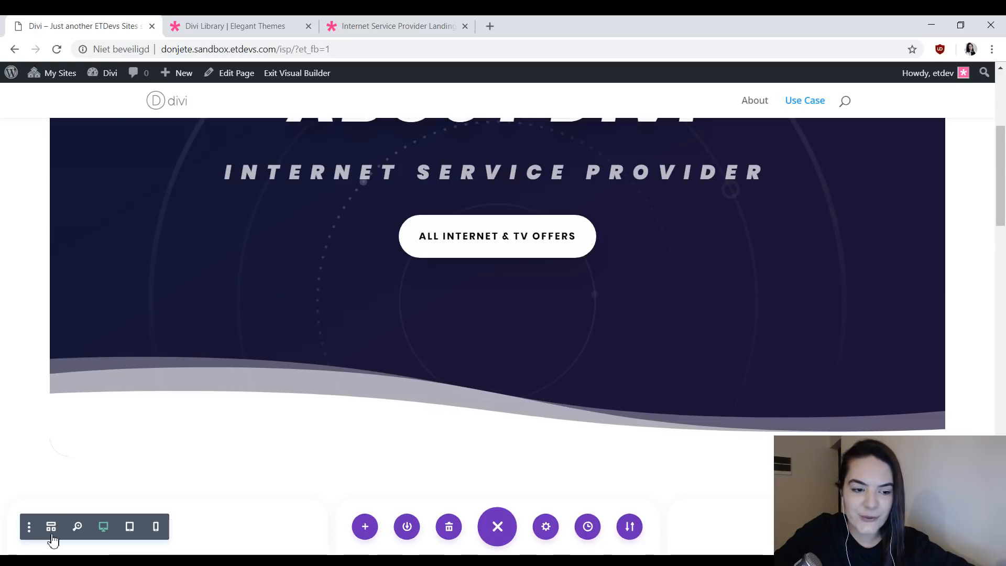
pyautogui.click(50, 533)
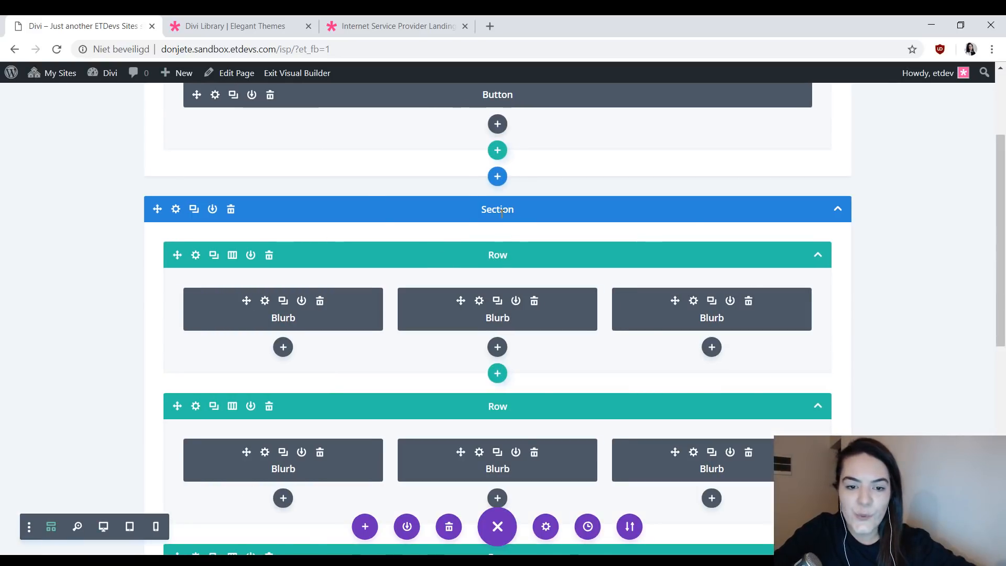
pyautogui.scroll(-8, 667, 265)
pyautogui.scroll(5, 599, 285)
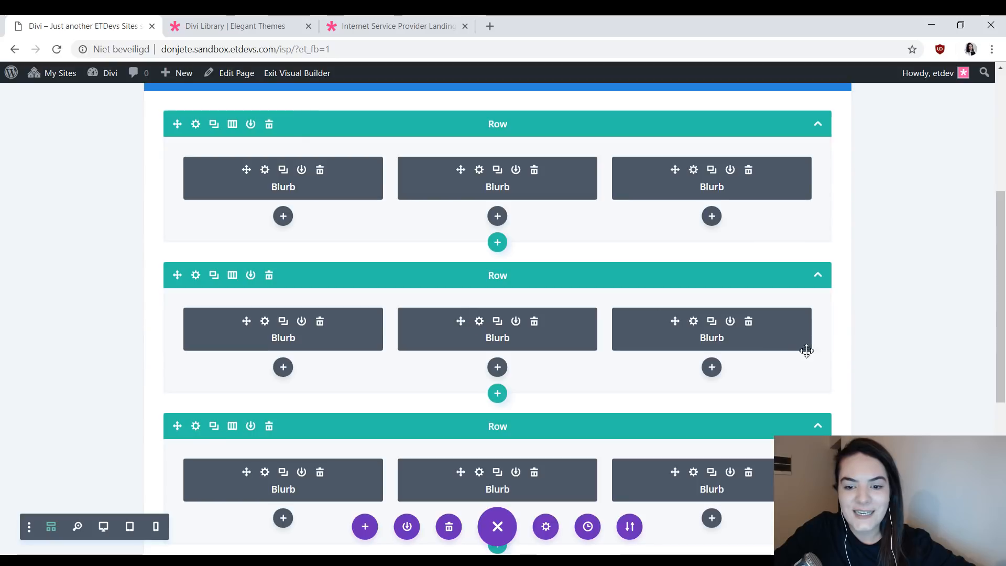
pyautogui.scroll(-1, 707, 466)
pyautogui.scroll(-1, 707, 465)
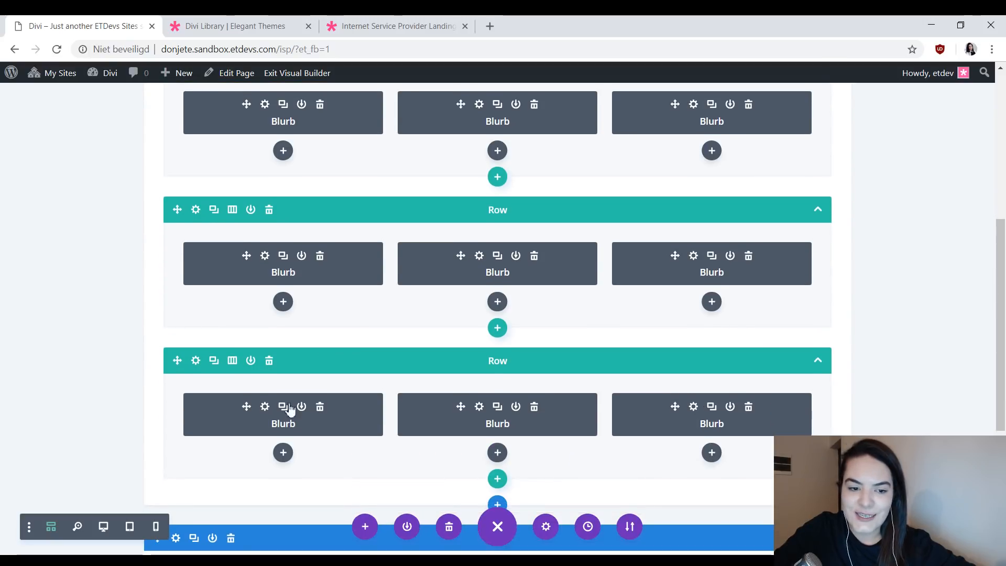
pyautogui.scroll(4, 485, 246)
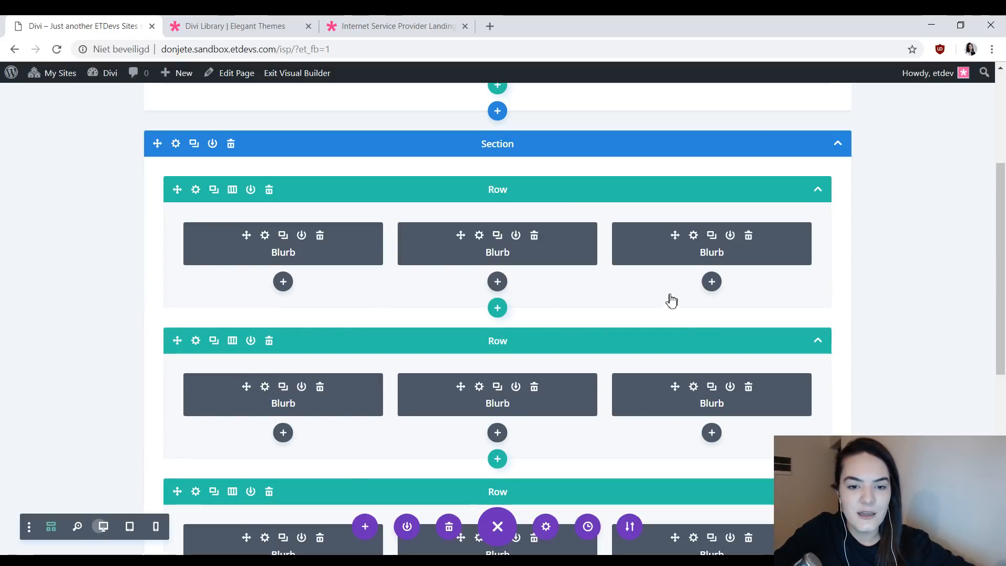
# - Switch back to desktop view and review the blurb cards down to the Target Audience, Headquarters and Contact row
pyautogui.scroll(1, 682, 289)
pyautogui.scroll(-6, 681, 336)
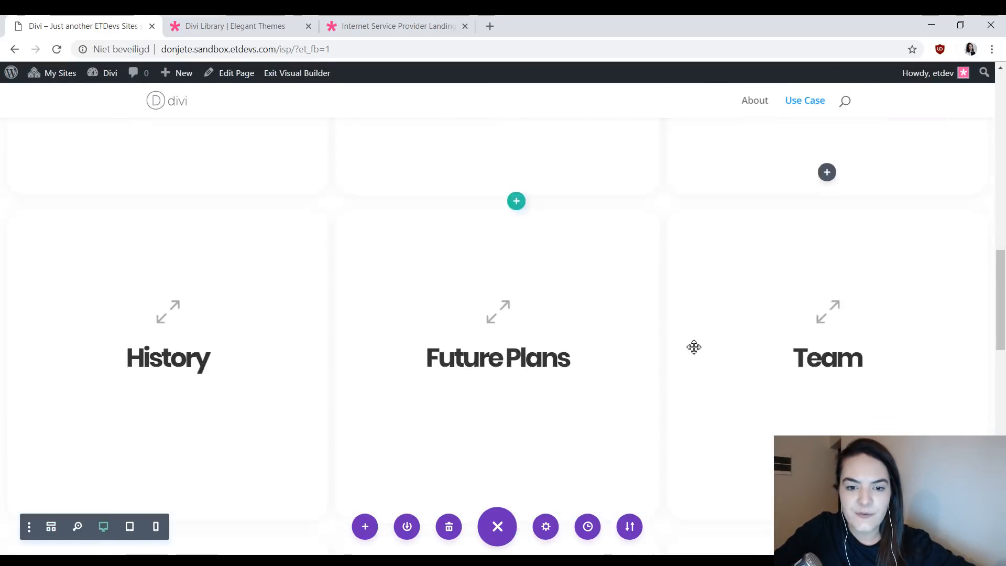
pyautogui.scroll(-6, 540, 427)
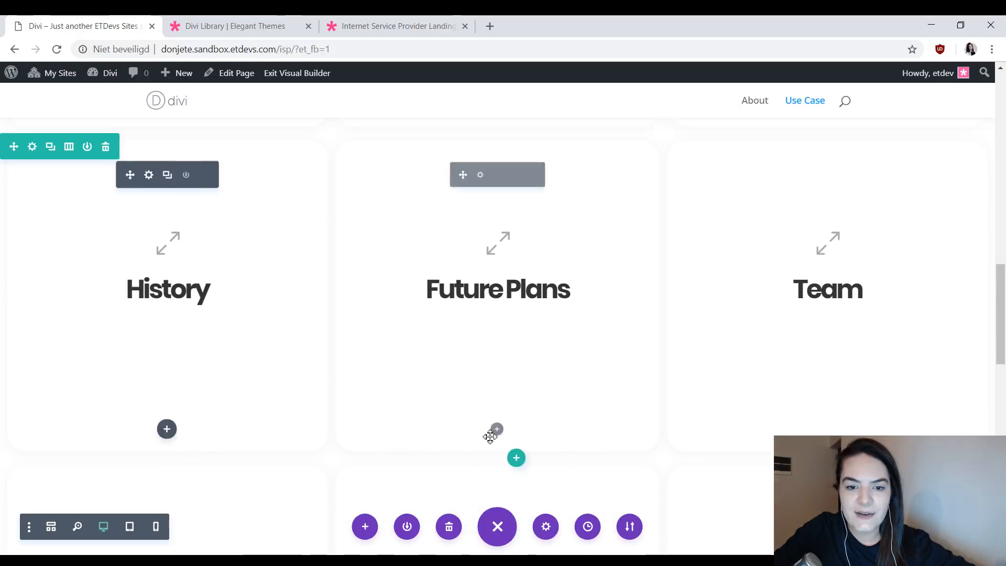
# - Preview the page's blurb cards in tablet view and in phone view
pyautogui.click(129, 526)
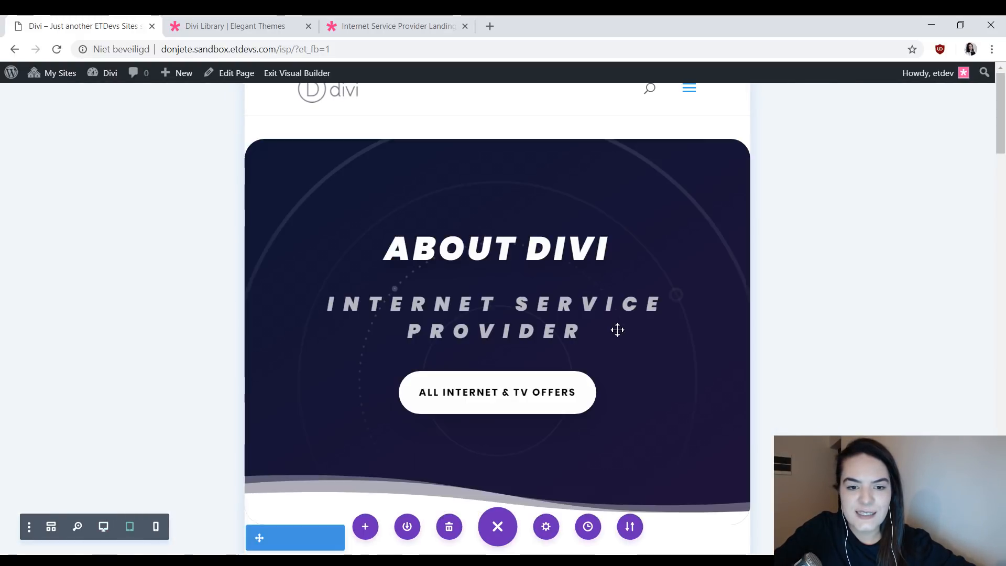
pyautogui.scroll(-10, 636, 324)
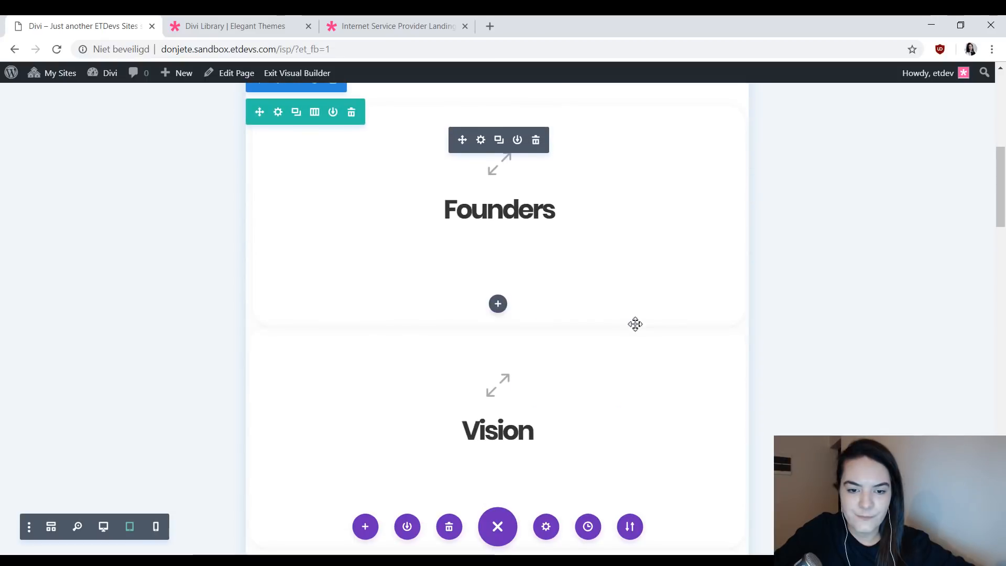
pyautogui.scroll(-20, 666, 298)
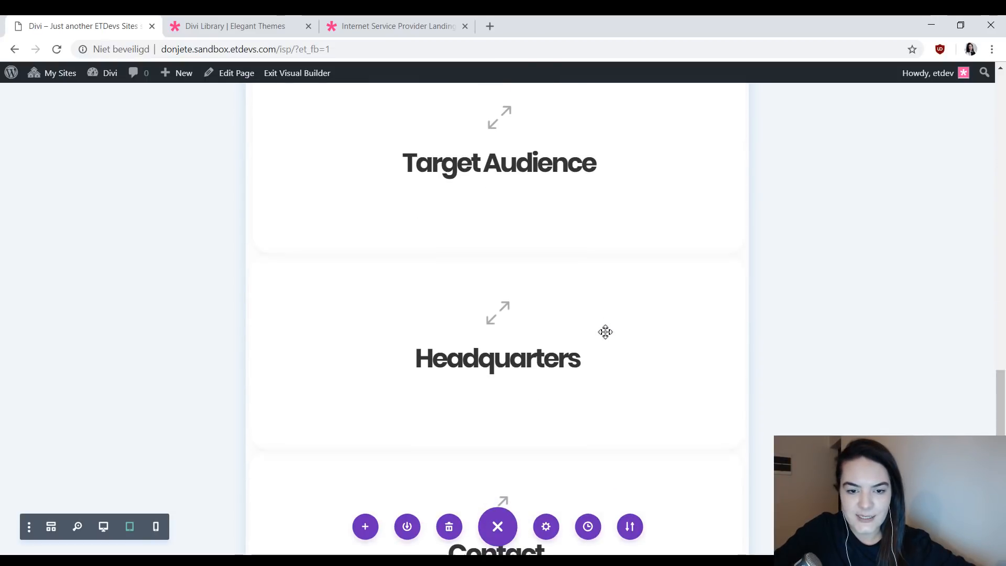
pyautogui.click(156, 526)
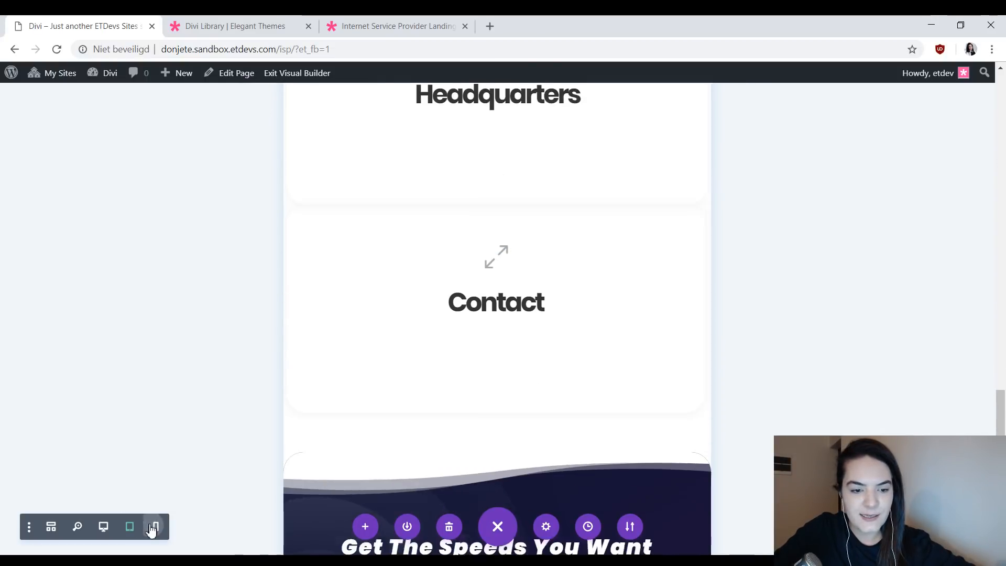
pyautogui.scroll(15, 598, 354)
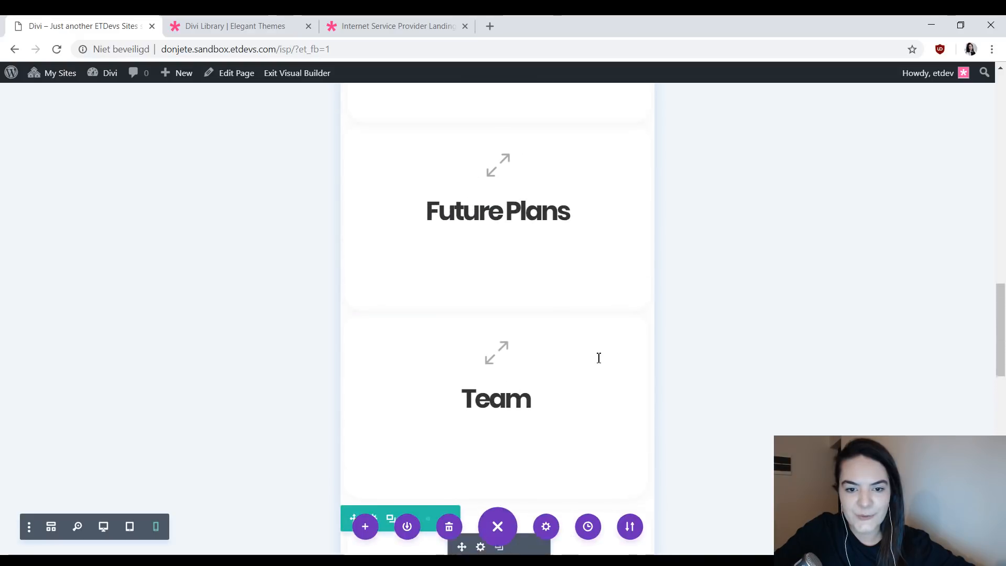
# - Return the page preview to desktop view and exit the visual builder
pyautogui.scroll(10, 597, 357)
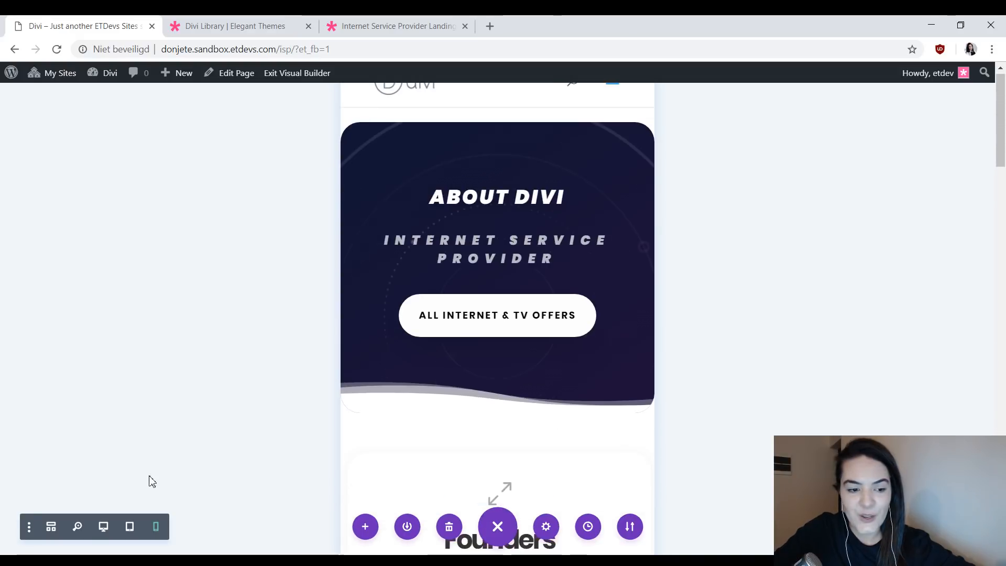
pyautogui.click(104, 528)
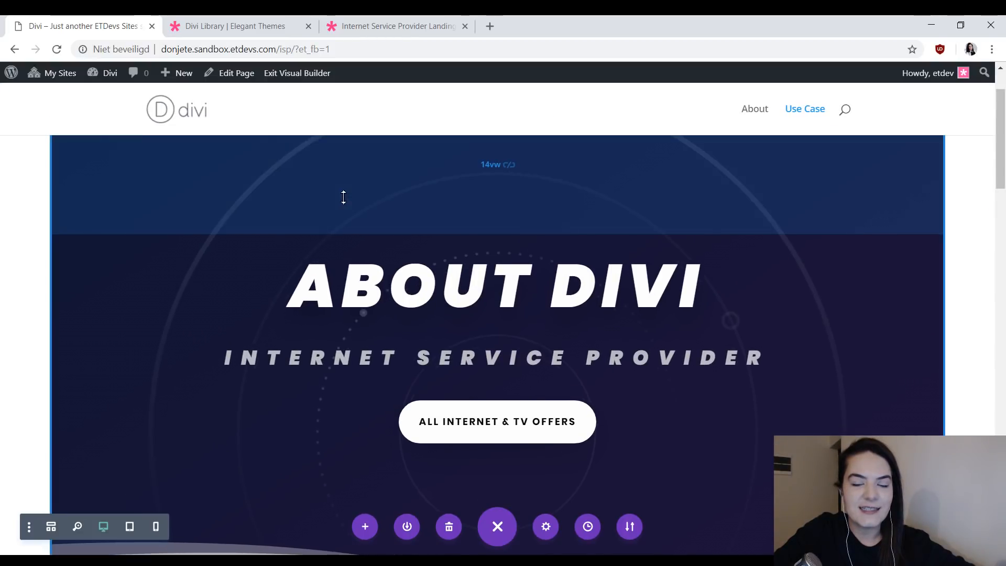
pyautogui.moveTo(4, 74)
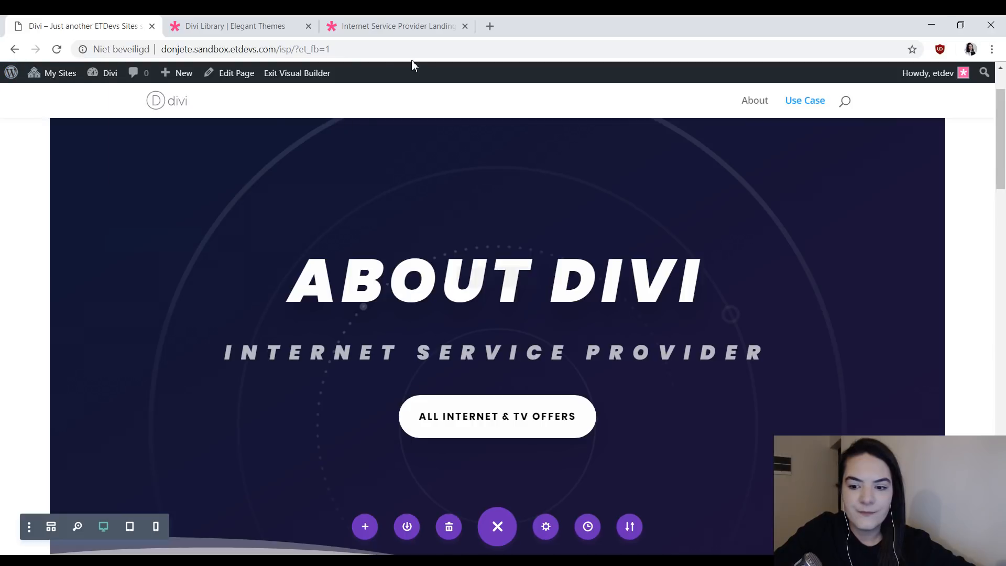
pyautogui.click(277, 78)
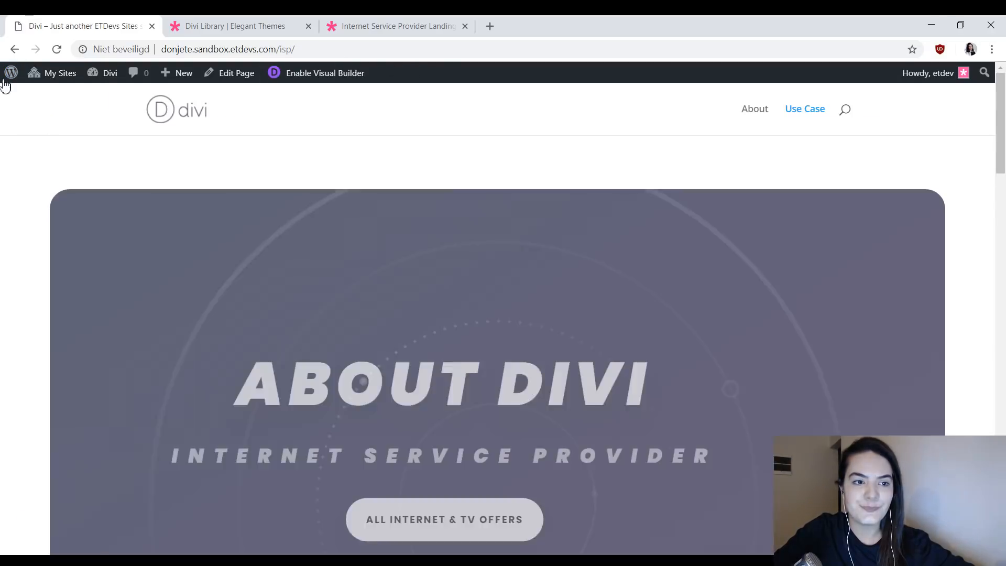
# - Open the WordPress admin area in a separate browser tab and start a new page
pyautogui.moveTo(5, 76)
pyautogui.middleClick(32, 96)
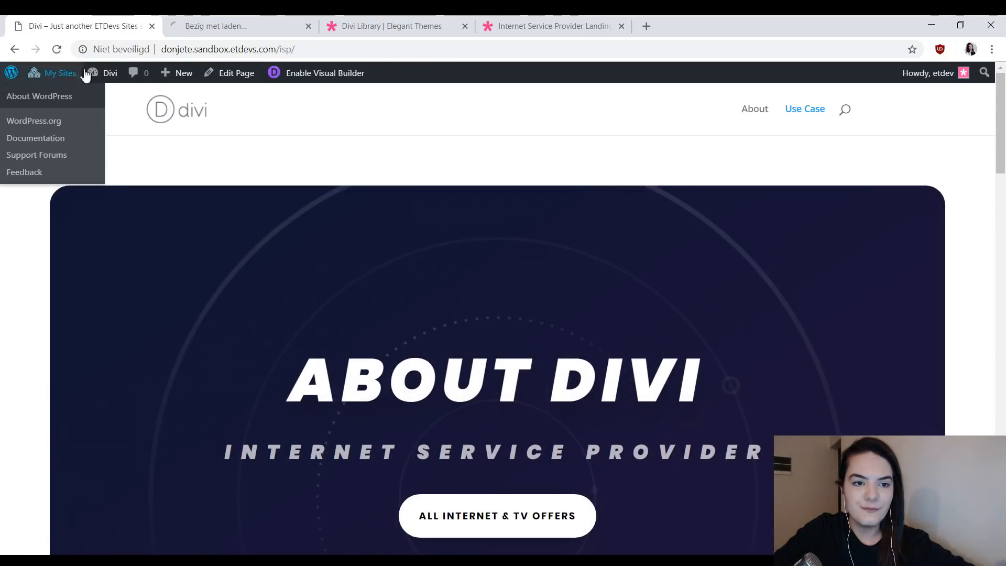
pyautogui.click(234, 24)
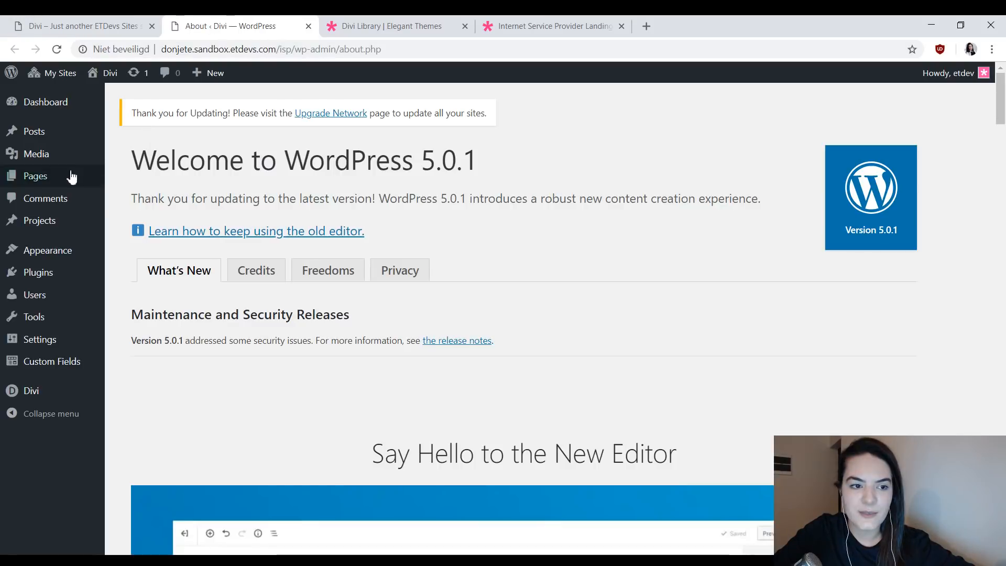
pyautogui.moveTo(82, 185)
pyautogui.click(121, 206)
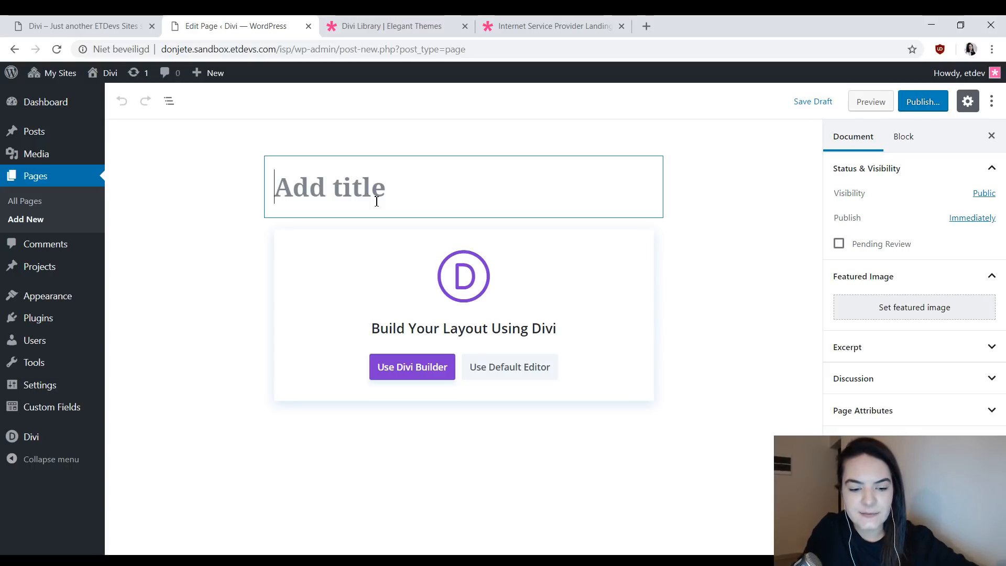
# - Title the new page "Question Card Grid" and publish it
pyautogui.write('Q')
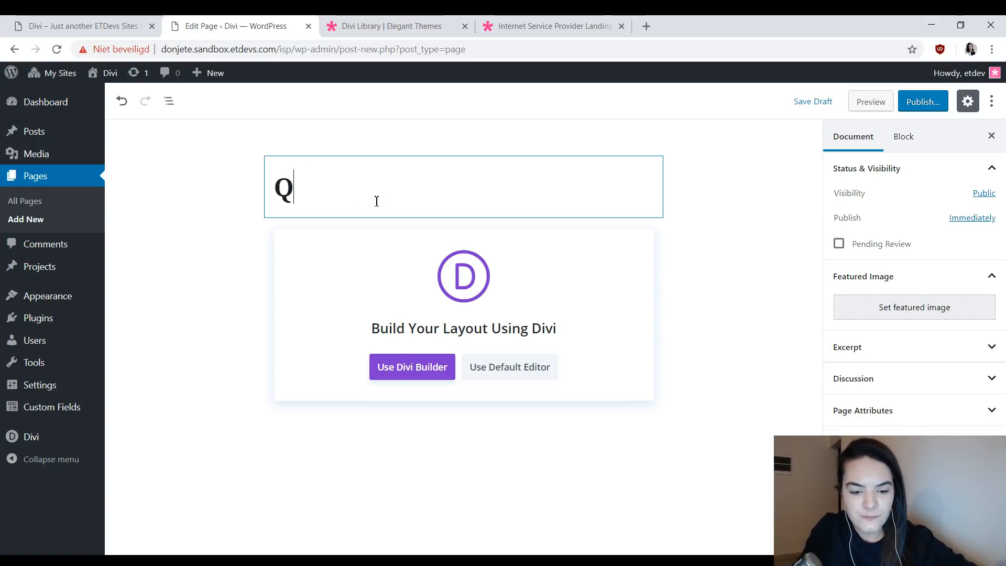
pyautogui.write('uestion Ca')
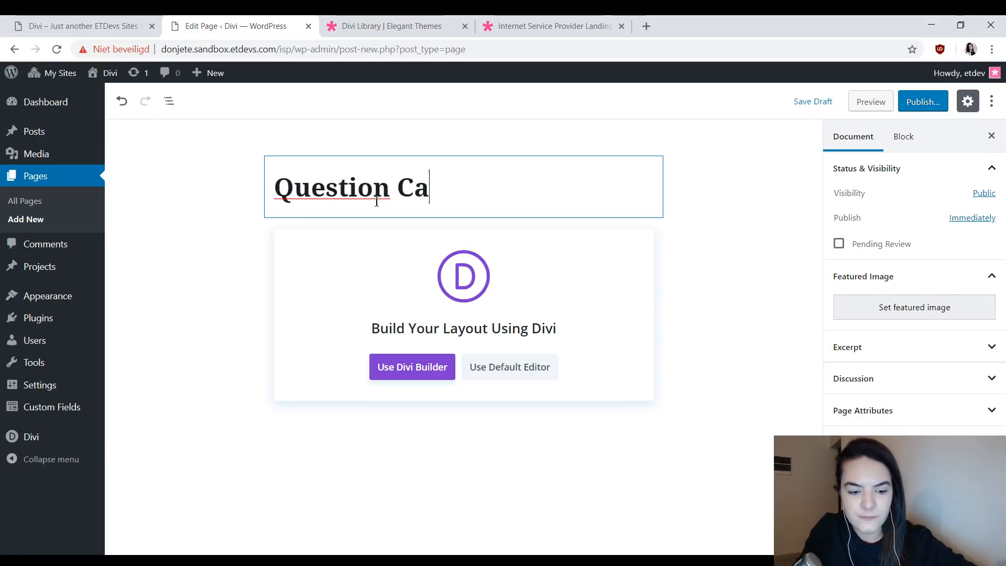
pyautogui.write('rd Grid')
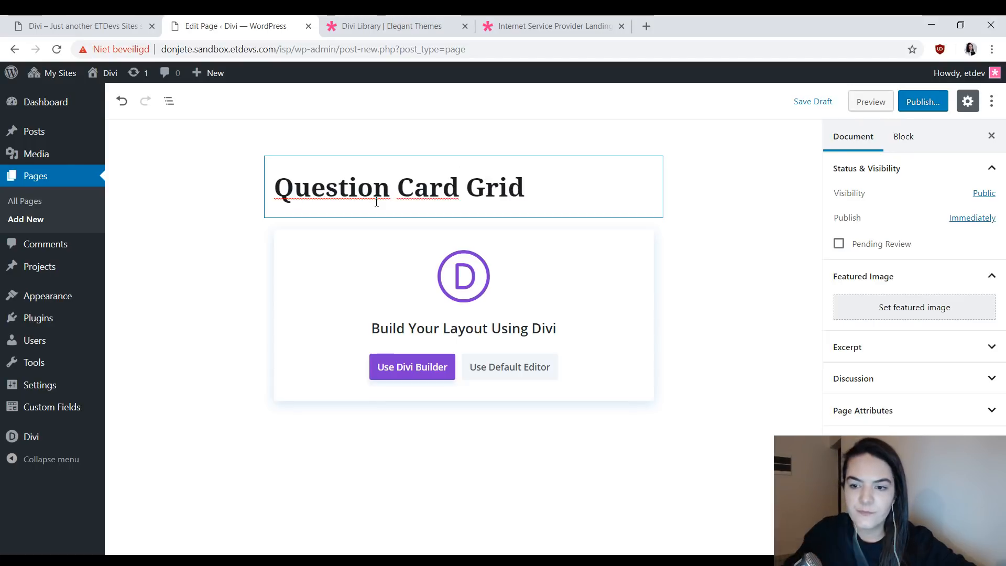
pyautogui.click(932, 107)
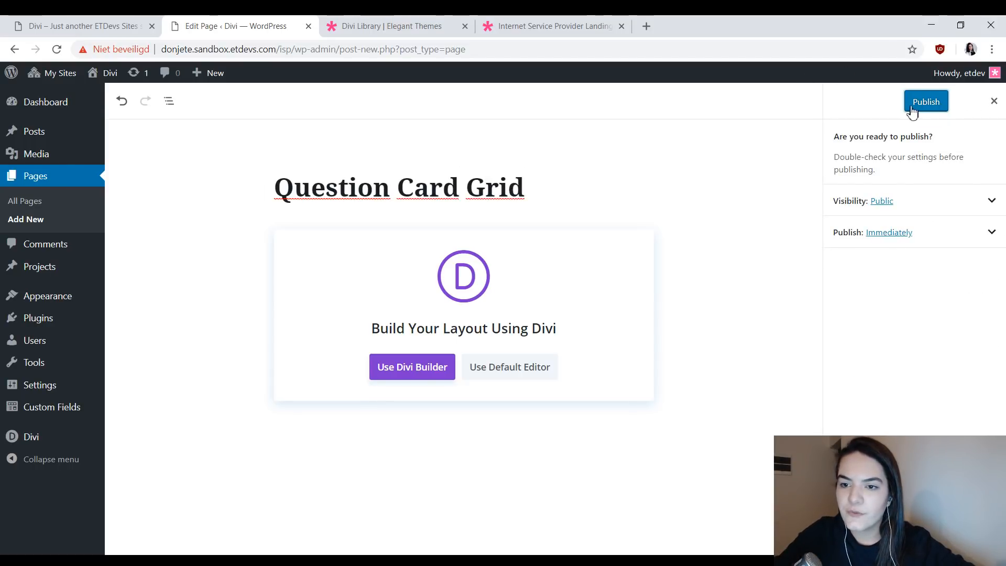
pyautogui.click(931, 101)
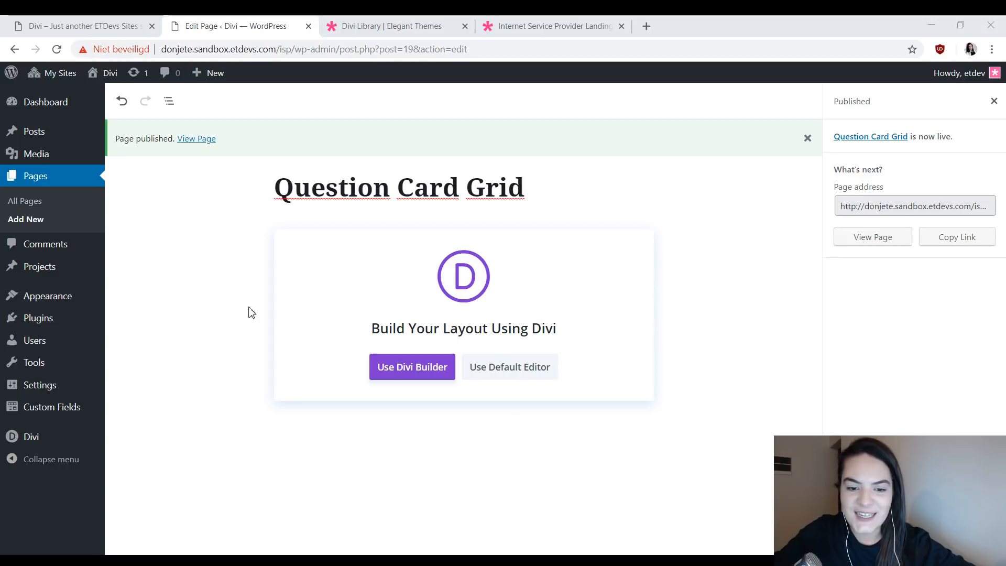
# - Open the published page in the Divi Builder and choose to start from a premade layout
pyautogui.click(411, 378)
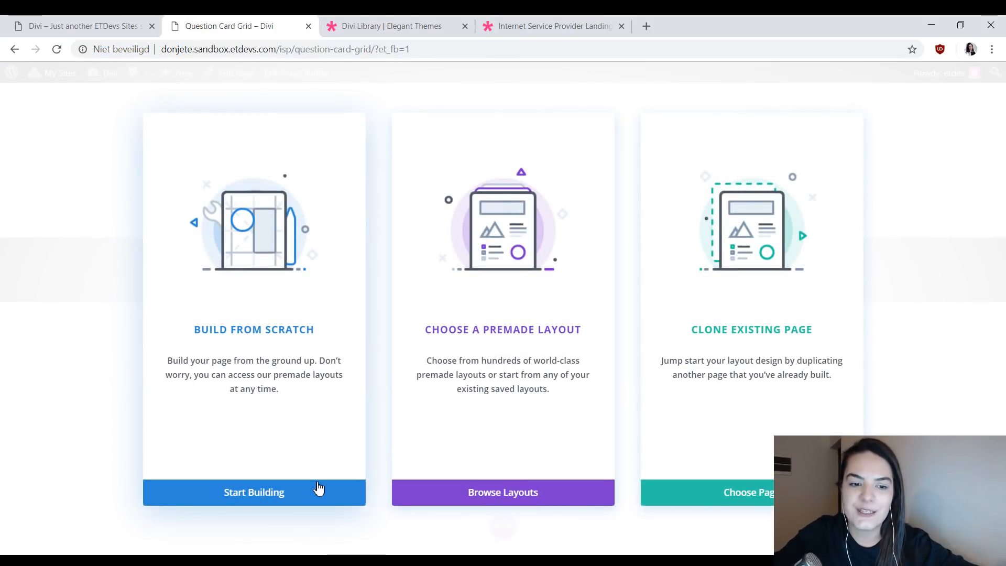
pyautogui.click(467, 492)
# - Review the live demo of the Internet Service Provider About page from the hero down to the three feature blurbs
pyautogui.click(524, 26)
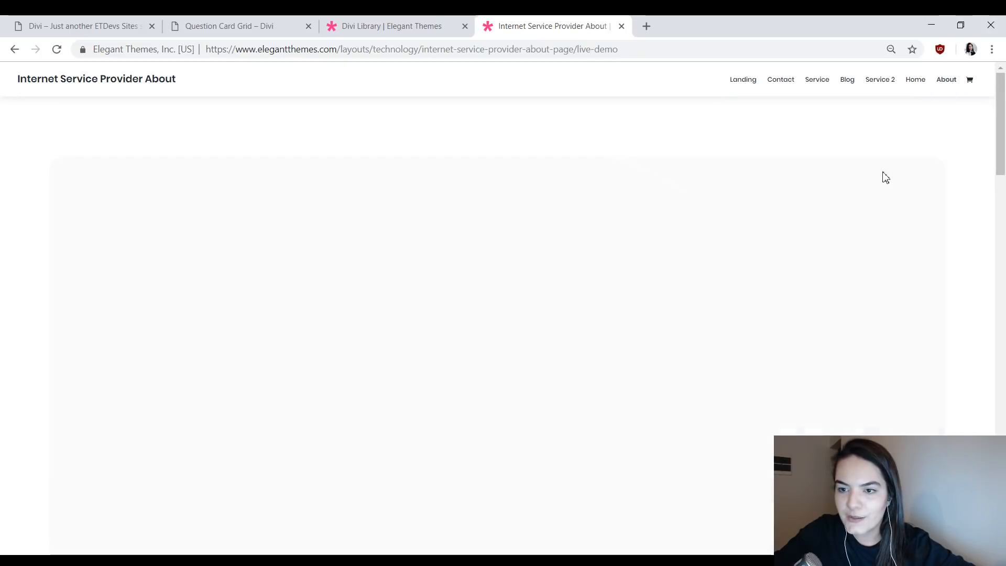
pyautogui.scroll(-4, 734, 202)
pyautogui.scroll(-7, 770, 212)
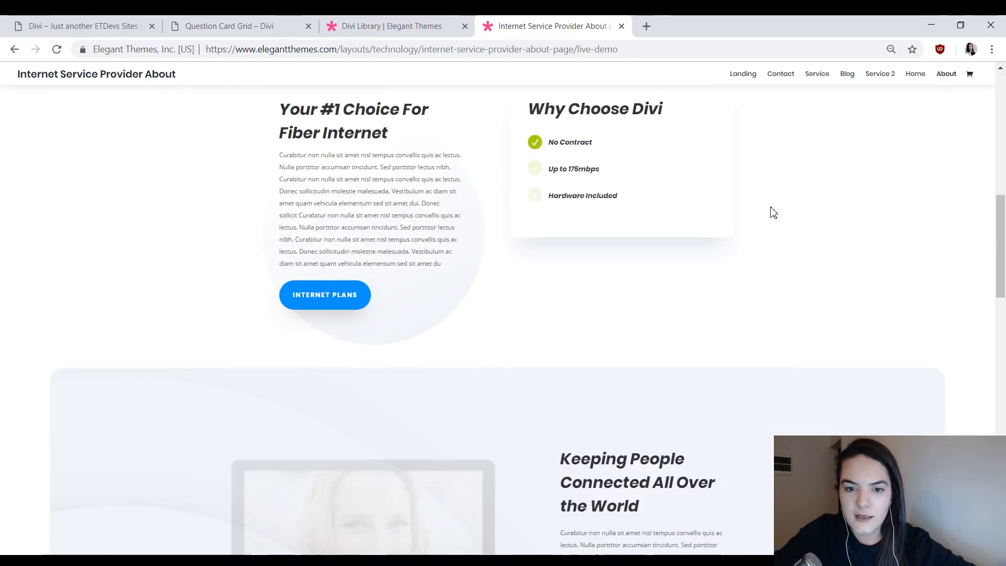
pyautogui.scroll(6, 838, 236)
pyautogui.scroll(-11, 590, 178)
pyautogui.scroll(-12, 526, 265)
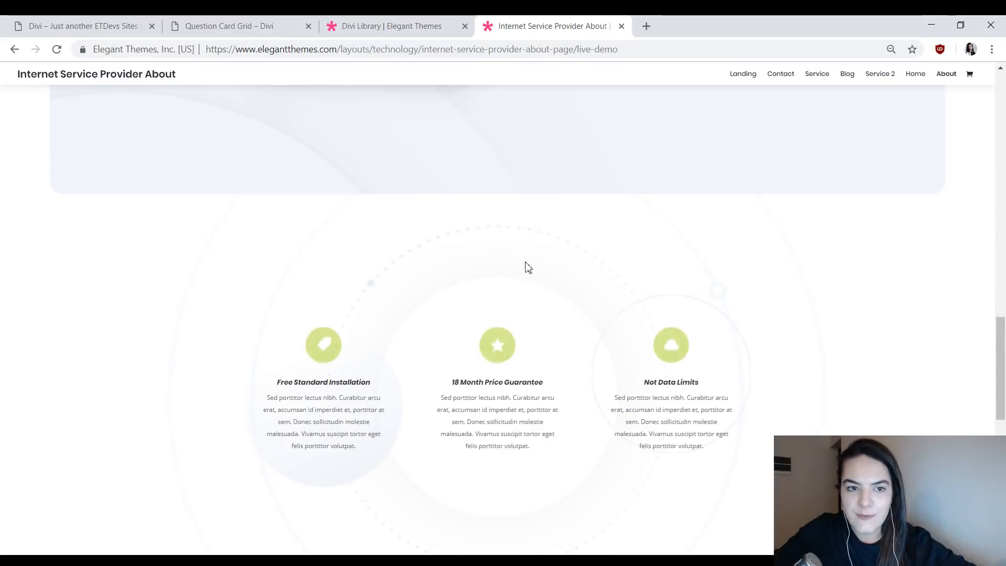
pyautogui.scroll(15, 703, 284)
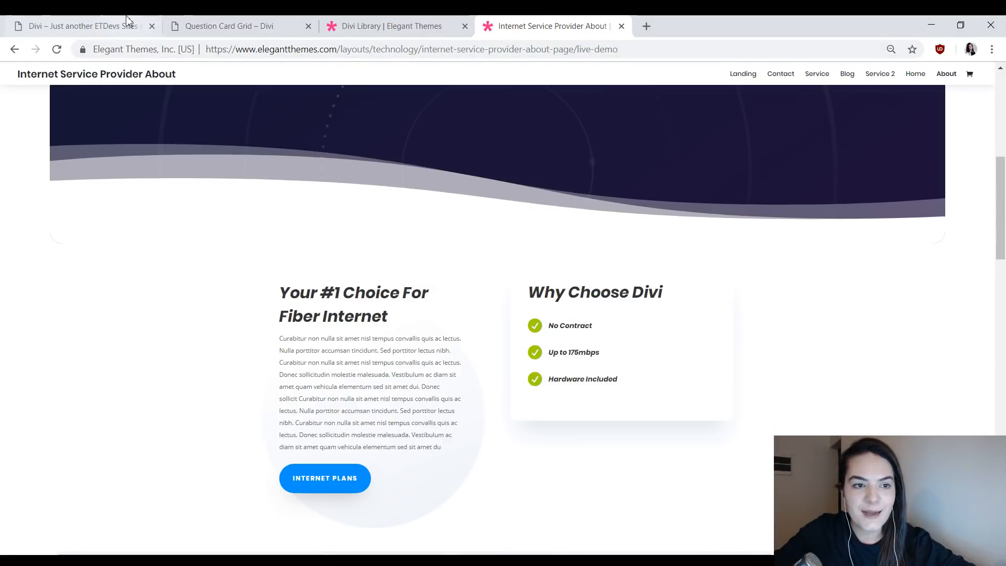
# - Open the sandbox site's About page and look over its hero and introduction sections
pyautogui.click(100, 23)
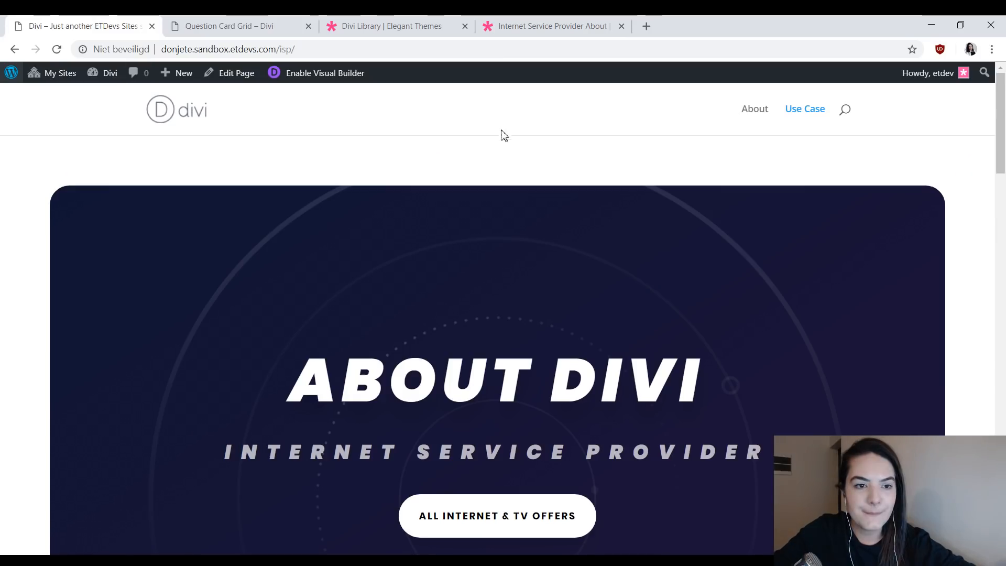
pyautogui.click(770, 109)
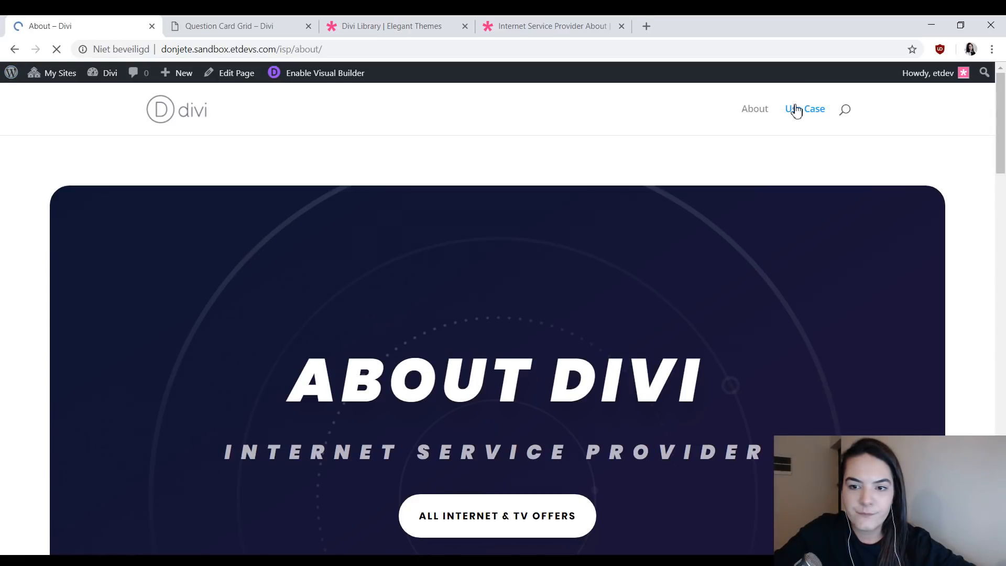
pyautogui.scroll(-11, 785, 155)
pyautogui.scroll(7, 785, 163)
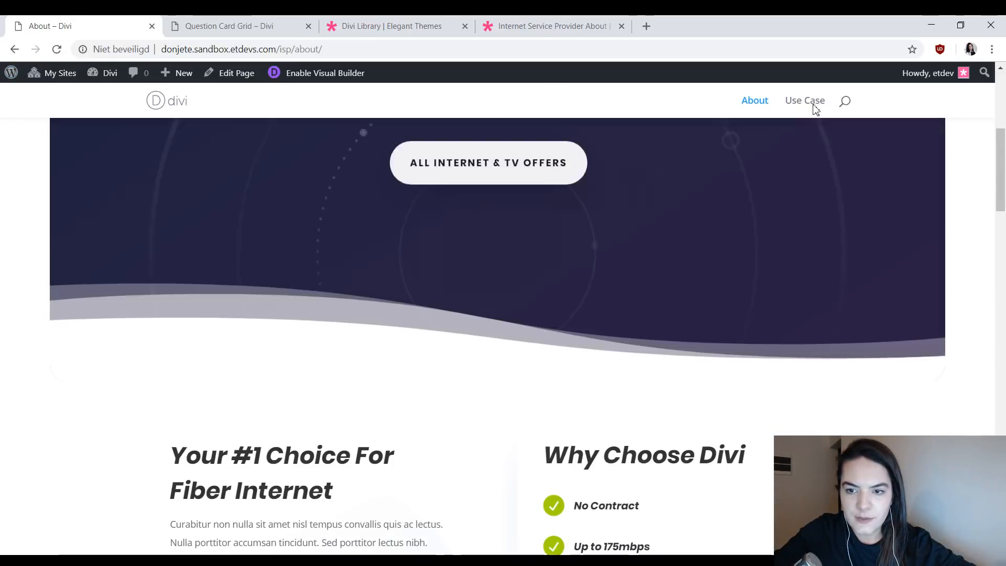
# - Open the Use Case page and review its blurb card grid from Founders down to Contact for comparison
pyautogui.click(815, 106)
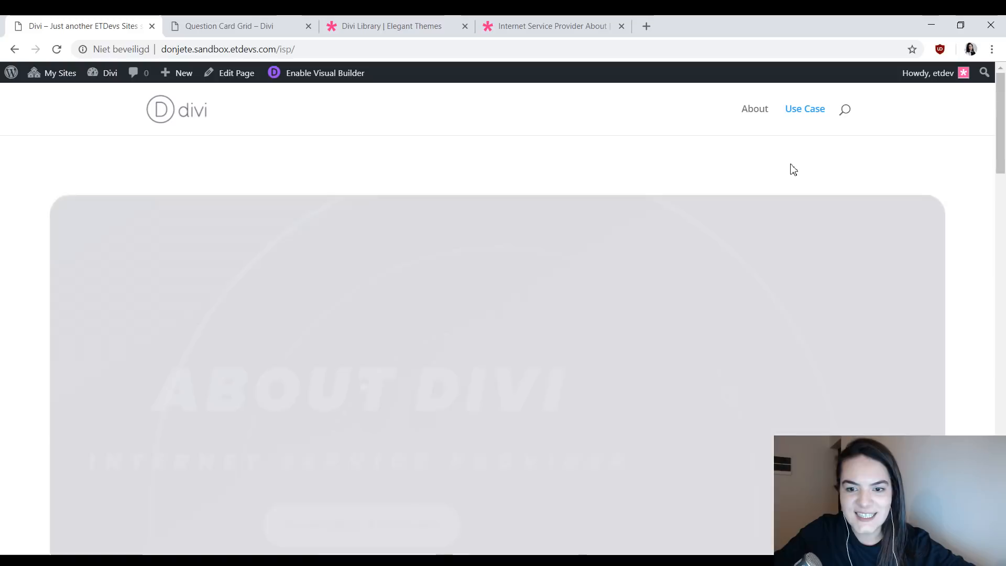
pyautogui.scroll(-8, 790, 167)
pyautogui.scroll(-4, 789, 167)
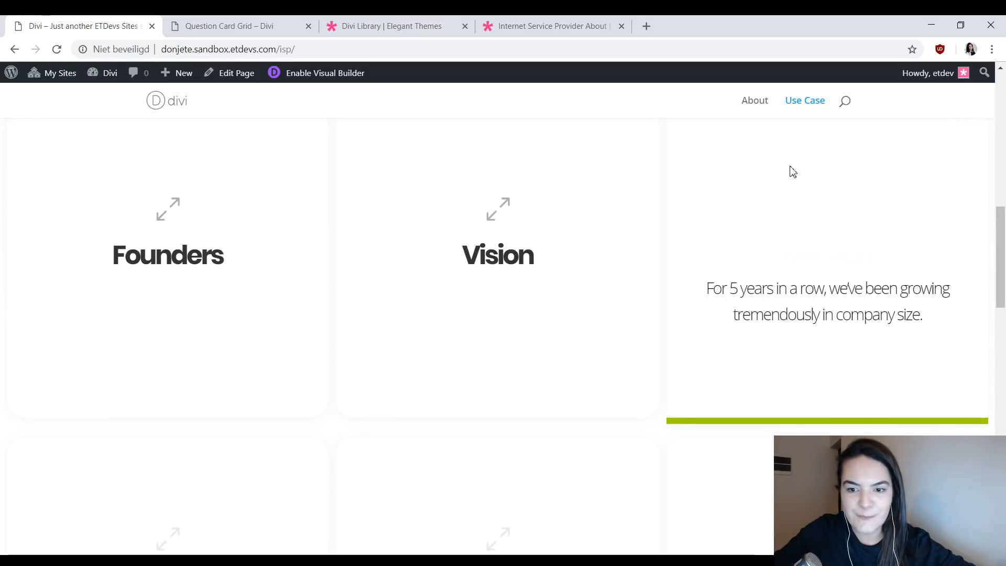
pyautogui.scroll(-5, 539, 184)
pyautogui.scroll(-8, 251, 256)
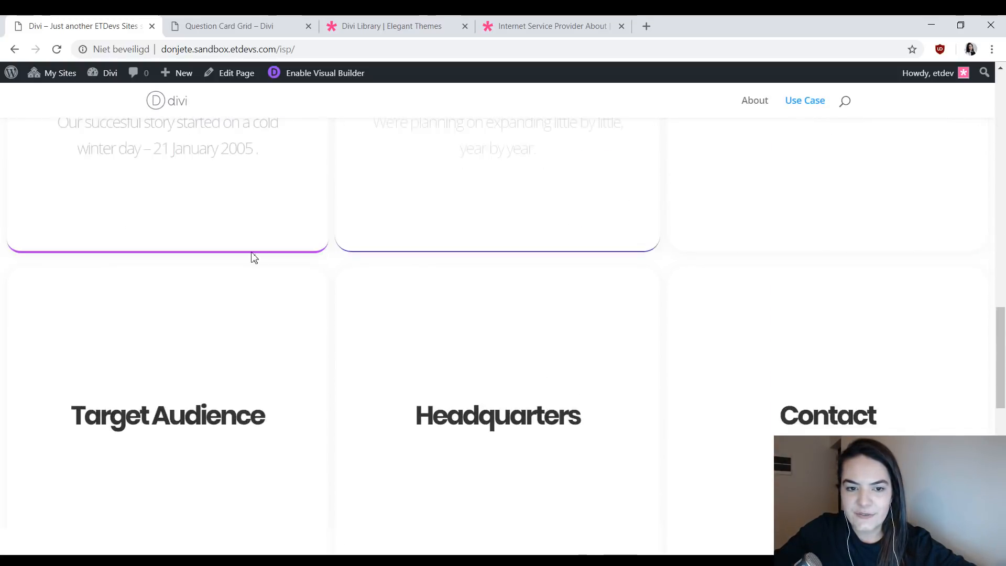
pyautogui.scroll(-1, 791, 234)
pyautogui.scroll(8, 718, 285)
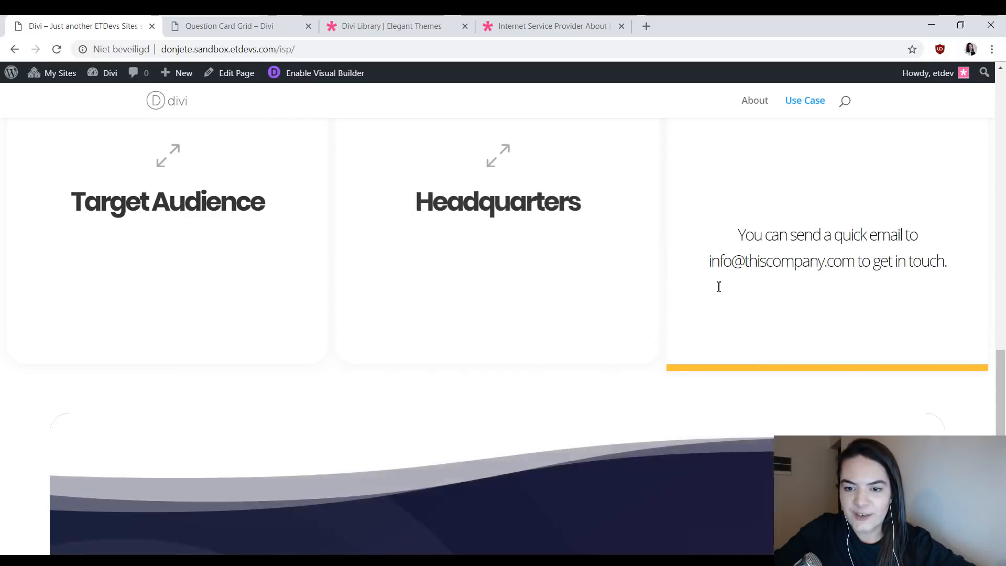
pyautogui.scroll(7, 186, 292)
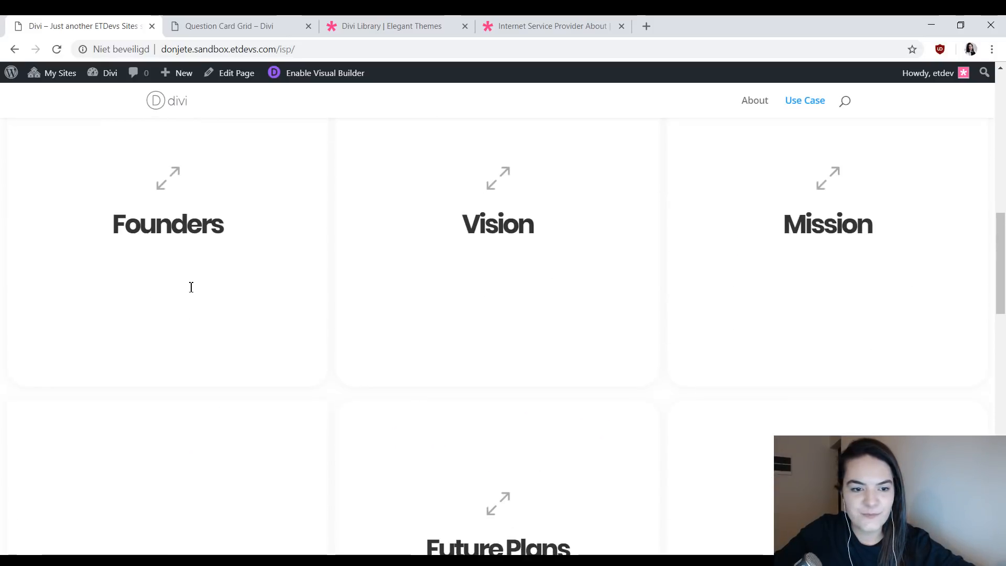
# - Load the About layout from the Internet Service Provider layout pack into the Question Card Grid page
pyautogui.click(243, 23)
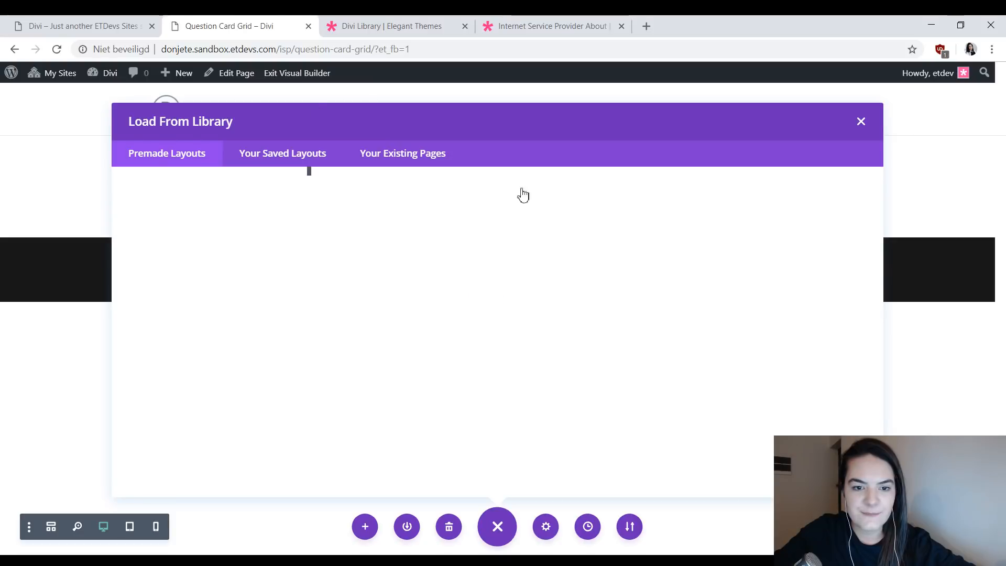
pyautogui.scroll(-6, 665, 246)
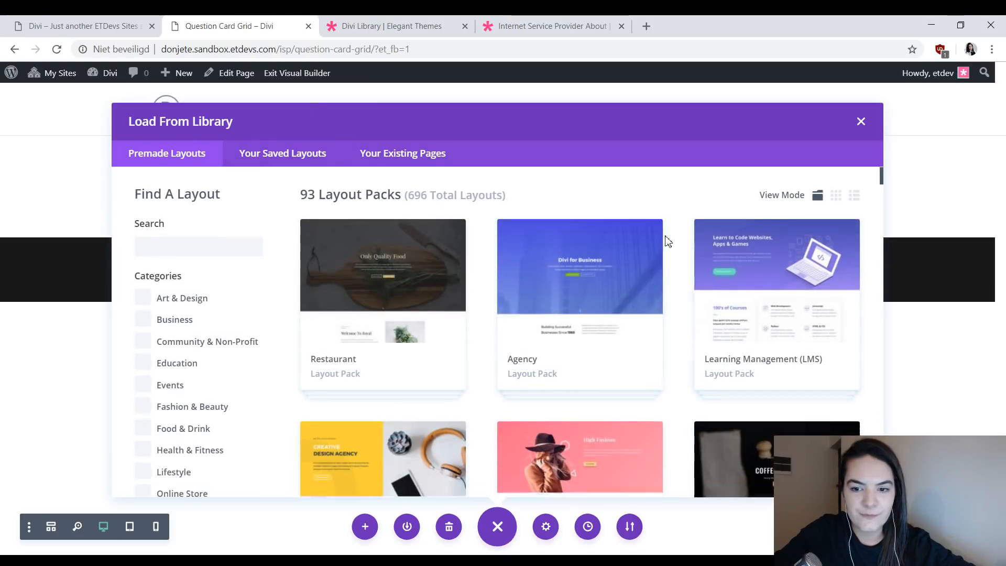
pyautogui.scroll(-15, 665, 253)
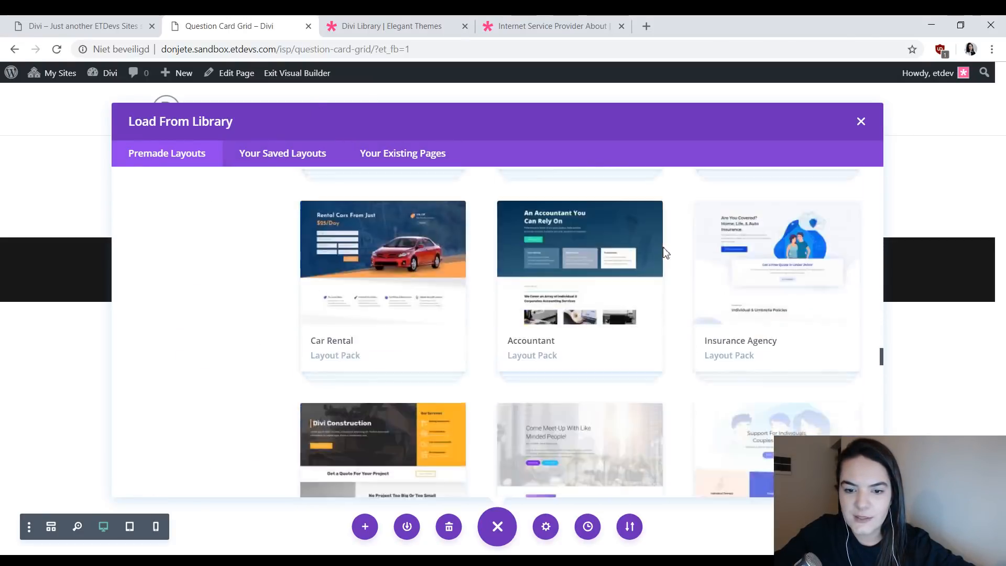
pyautogui.scroll(-15, 665, 253)
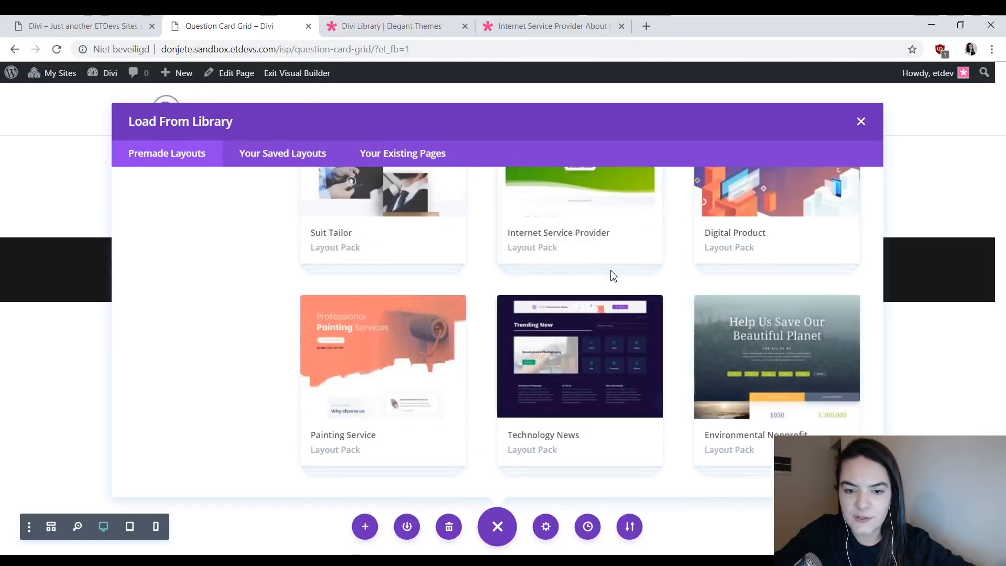
pyautogui.click(593, 215)
pyautogui.scroll(-2, 592, 377)
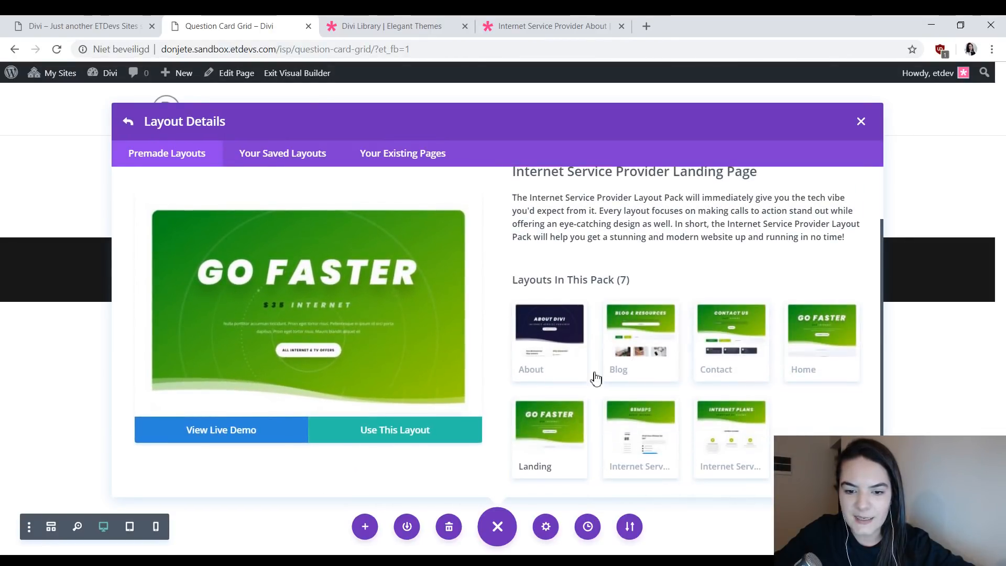
pyautogui.click(561, 354)
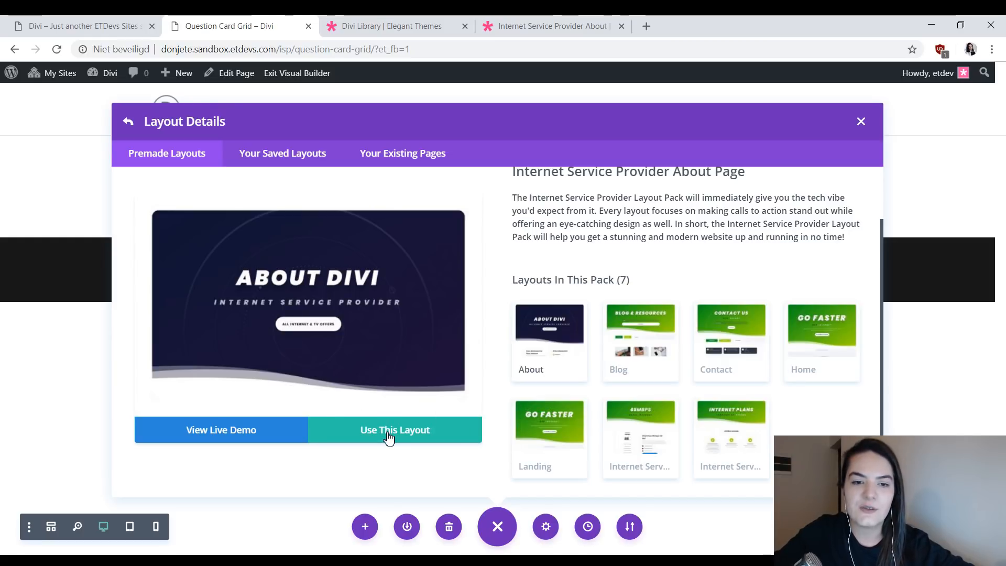
pyautogui.click(388, 437)
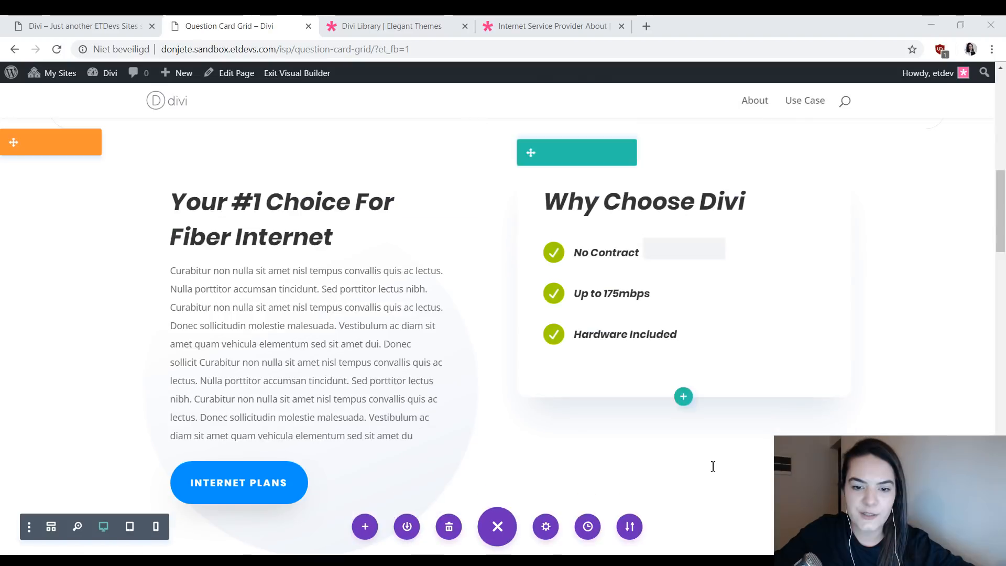
# - Look through the loaded layout's sections below the hero, down to the feature blurbs section
pyautogui.scroll(-5, 624, 413)
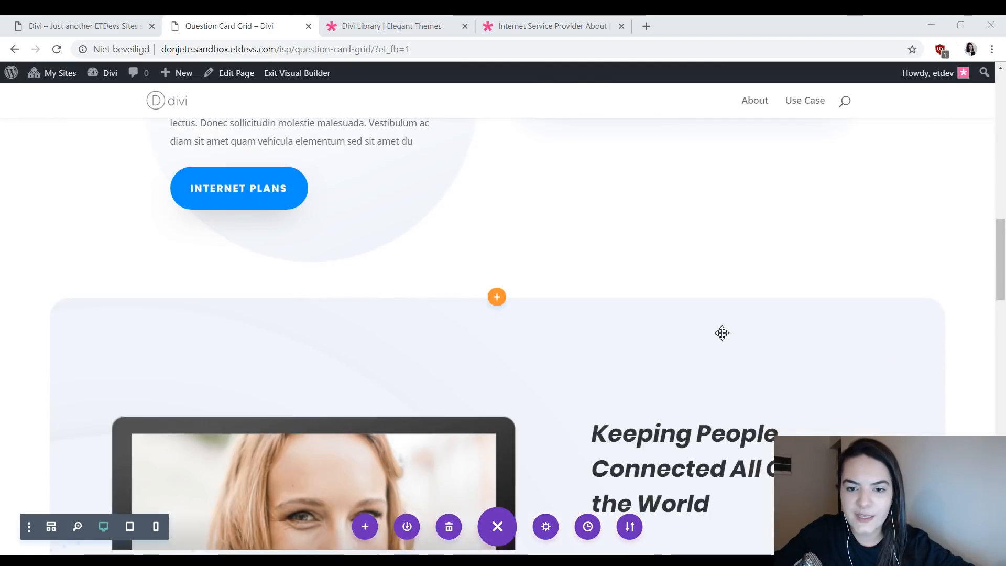
pyautogui.scroll(6, 728, 329)
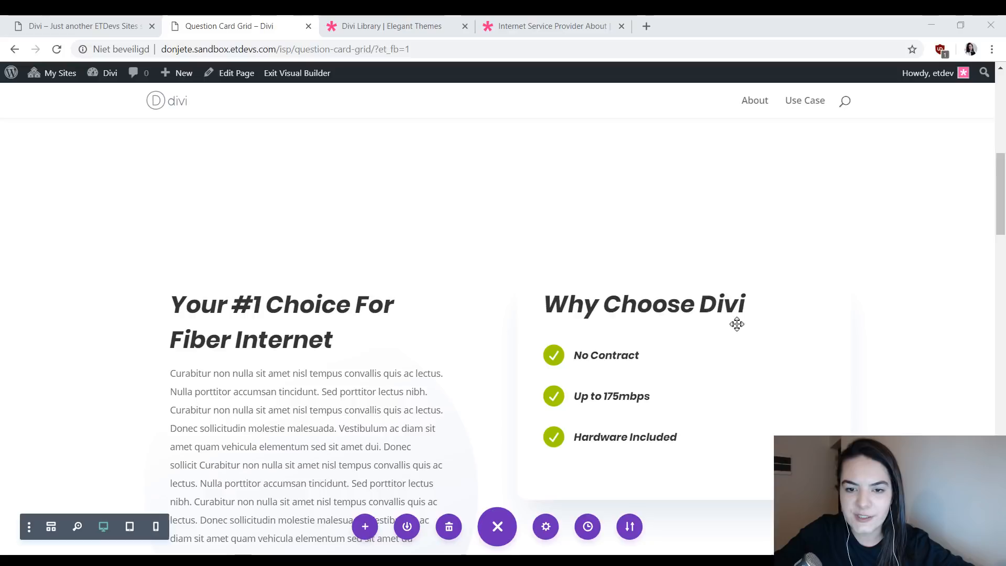
pyautogui.scroll(-10, 736, 324)
pyautogui.scroll(3, 557, 317)
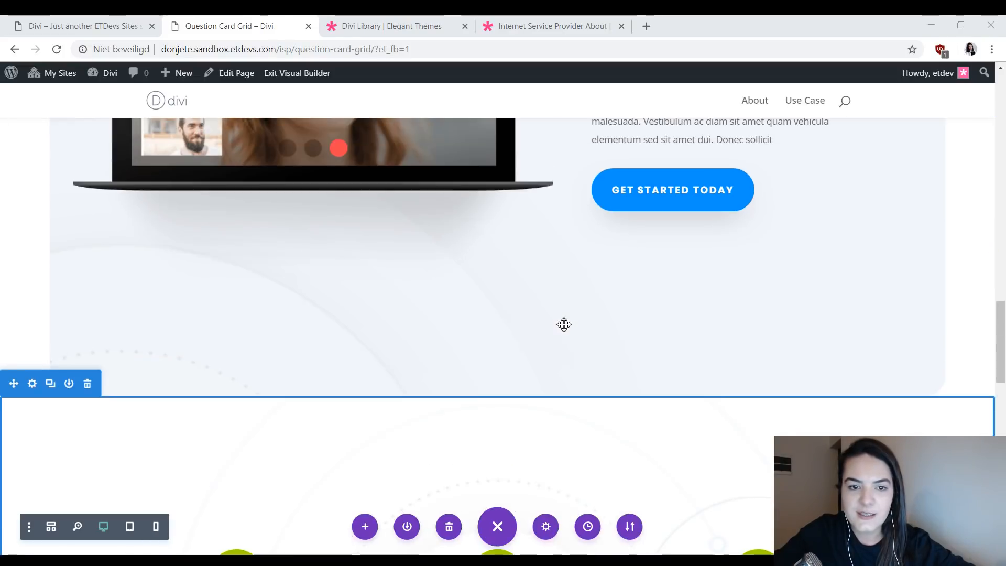
# - Delete the three sections between the hero and the closing speeds section, from the fiber internet introduction through the feature blurbs
pyautogui.scroll(8, 355, 330)
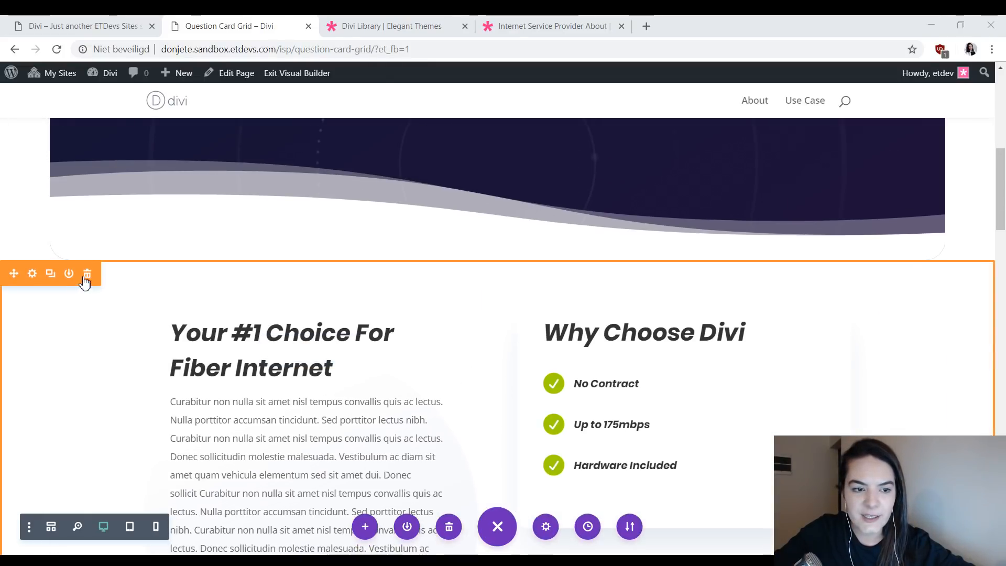
pyautogui.click(86, 277)
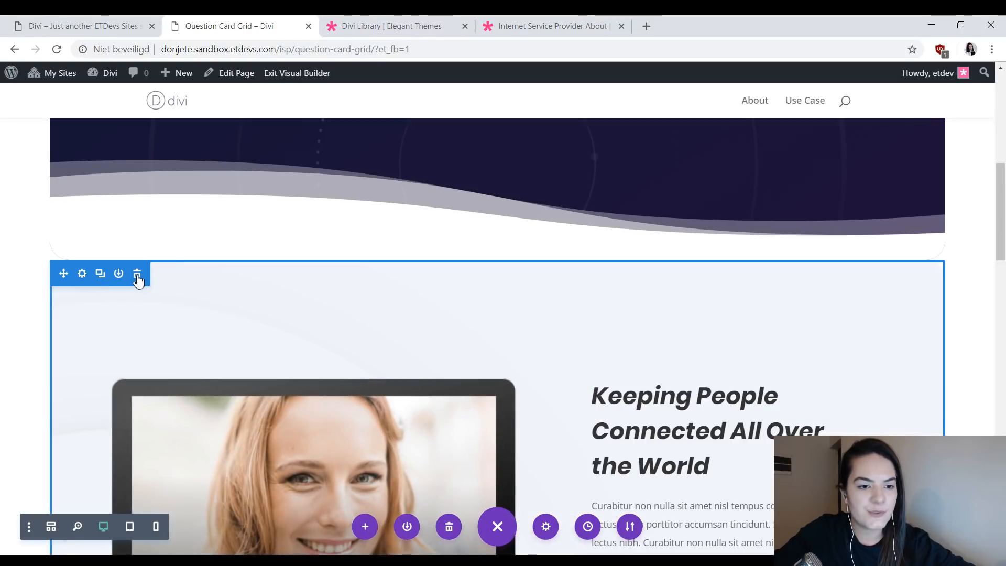
pyautogui.click(137, 277)
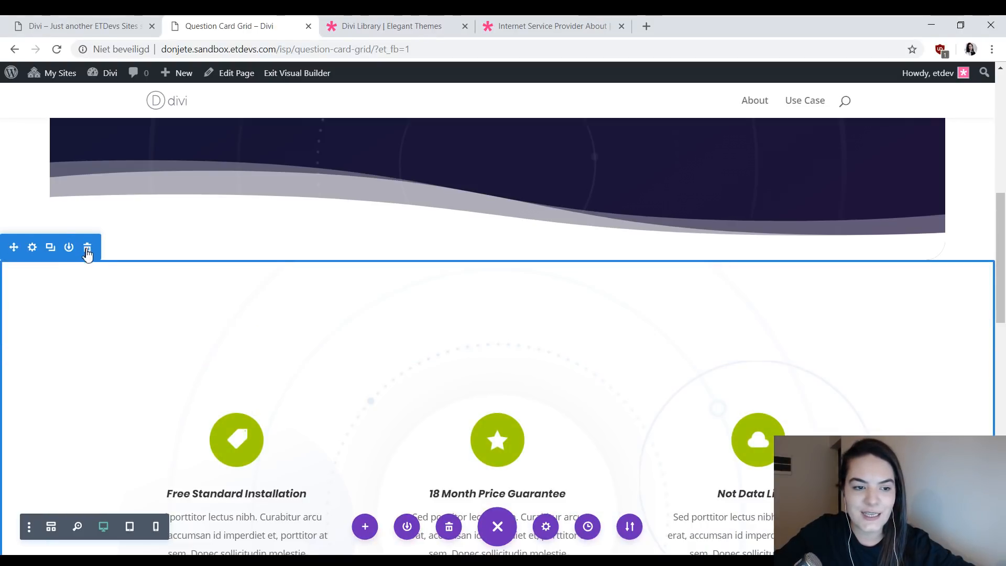
pyautogui.click(87, 251)
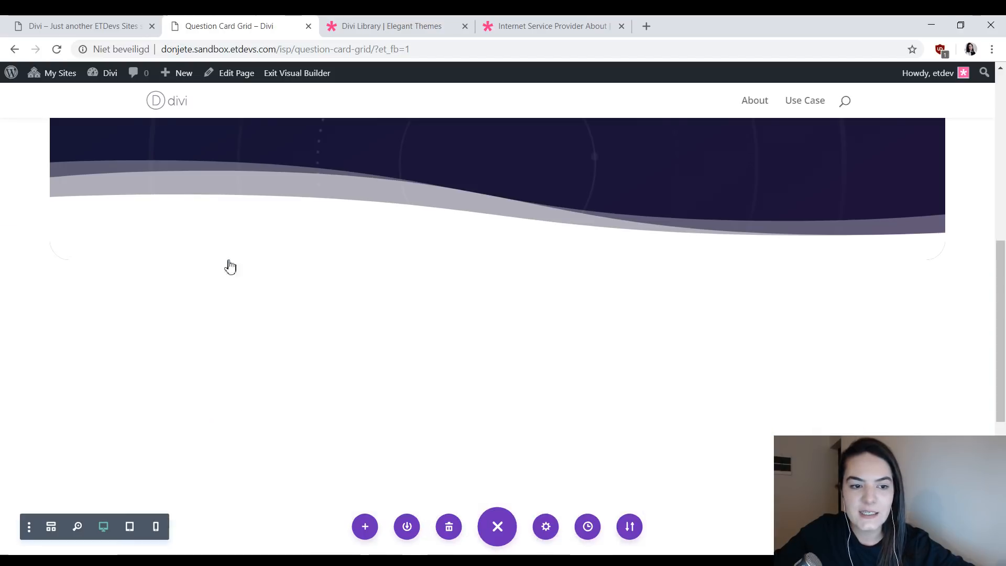
# - Insert a new section directly below the hero and add an empty row with three equal columns to it
pyautogui.scroll(-1, 314, 160)
pyautogui.scroll(5, 533, 285)
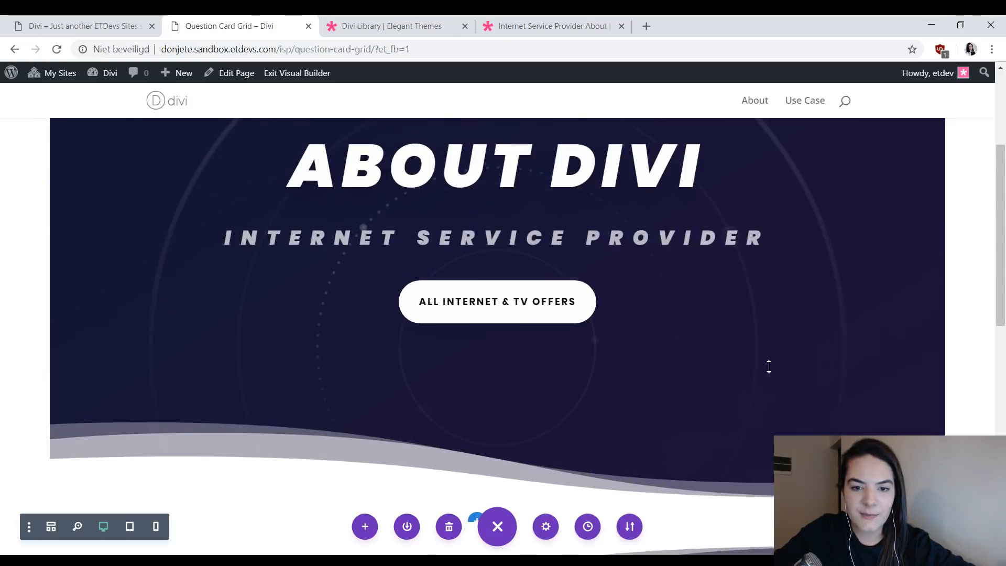
pyautogui.scroll(4, 600, 294)
pyautogui.scroll(-3, 604, 367)
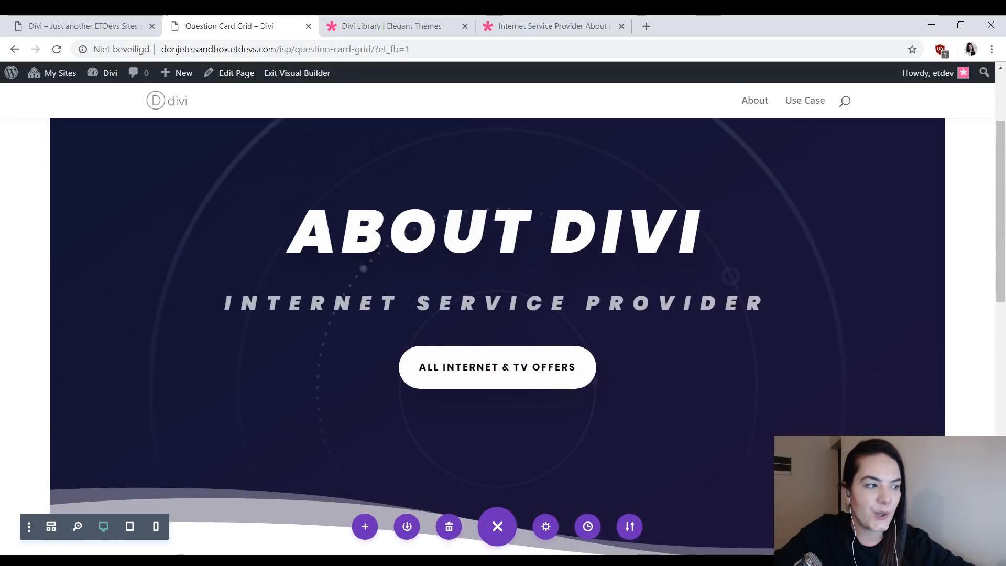
pyautogui.scroll(-5, 430, 389)
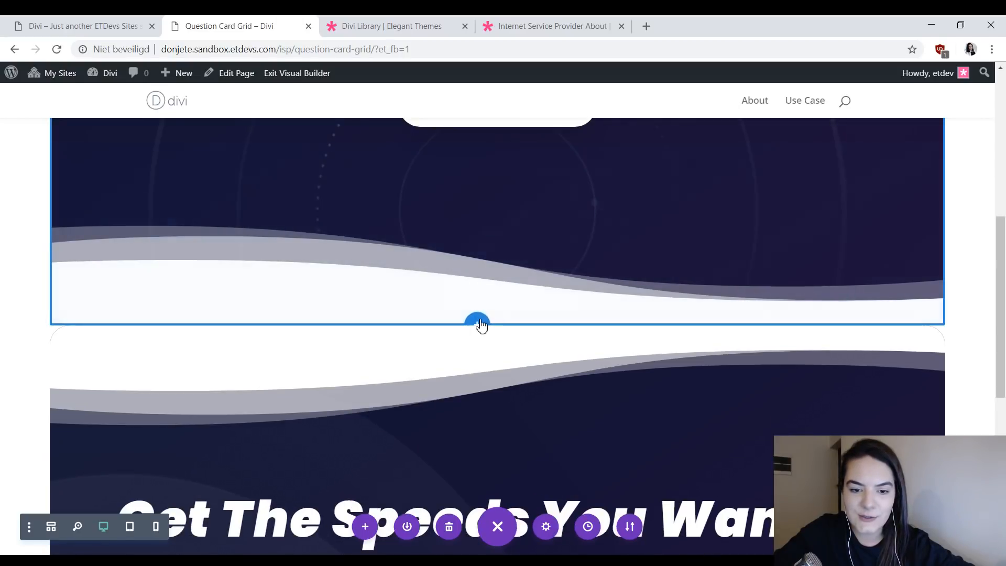
pyautogui.click(477, 321)
pyautogui.click(397, 283)
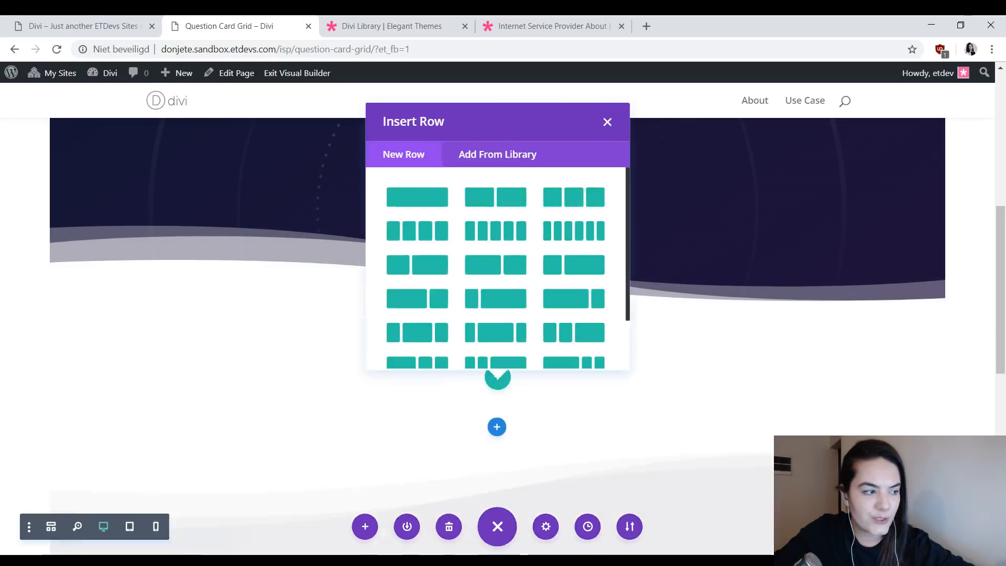
pyautogui.click(607, 121)
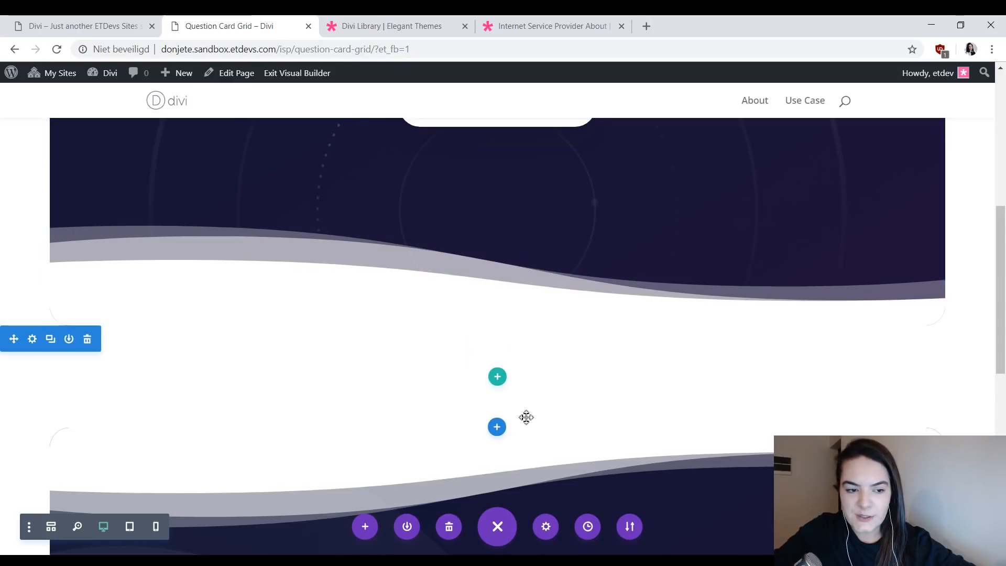
pyautogui.click(498, 378)
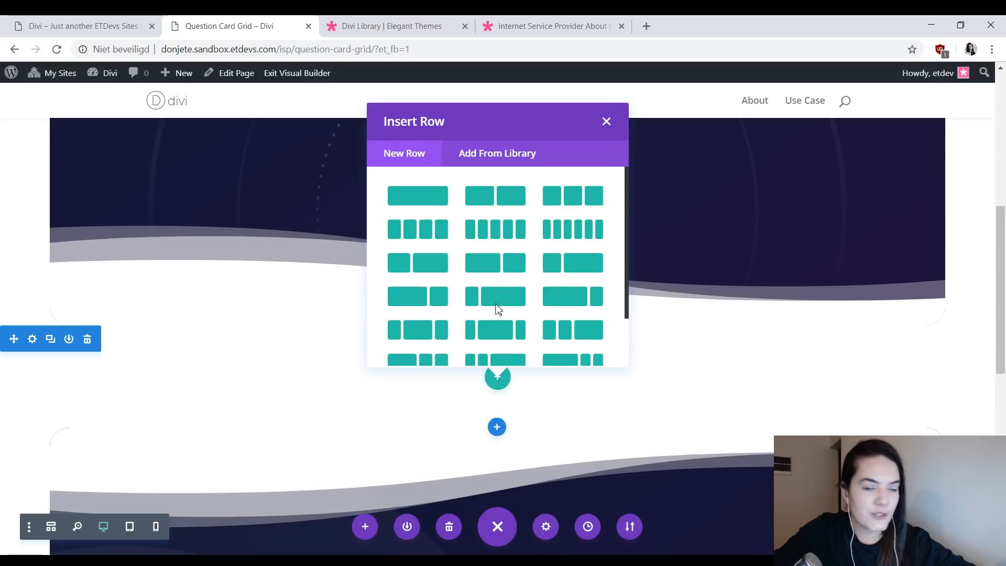
pyautogui.click(559, 194)
pyautogui.click(358, 122)
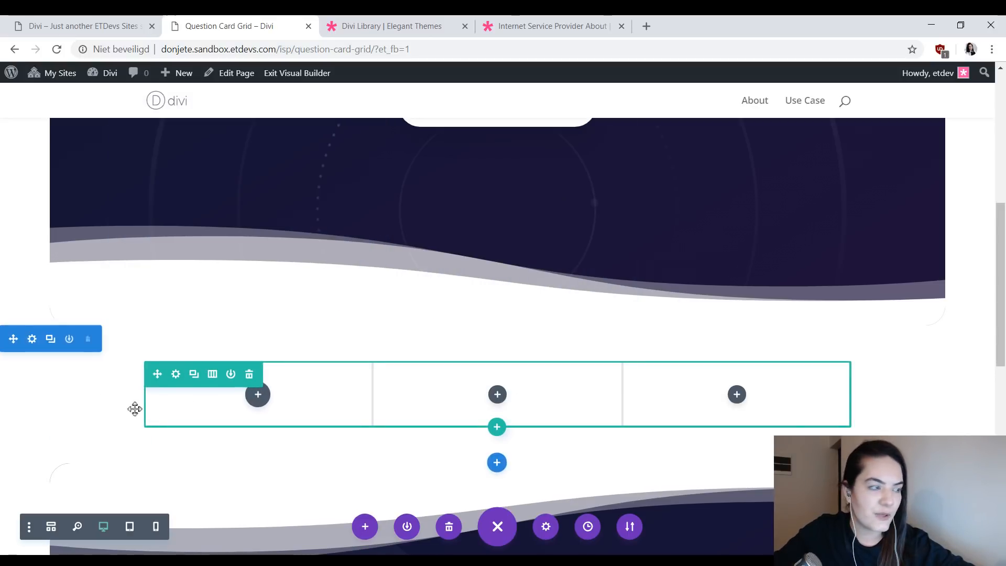
# - Make the new three-column row fullwidth, using the card grid on the Use Case page as reference
pyautogui.click(176, 374)
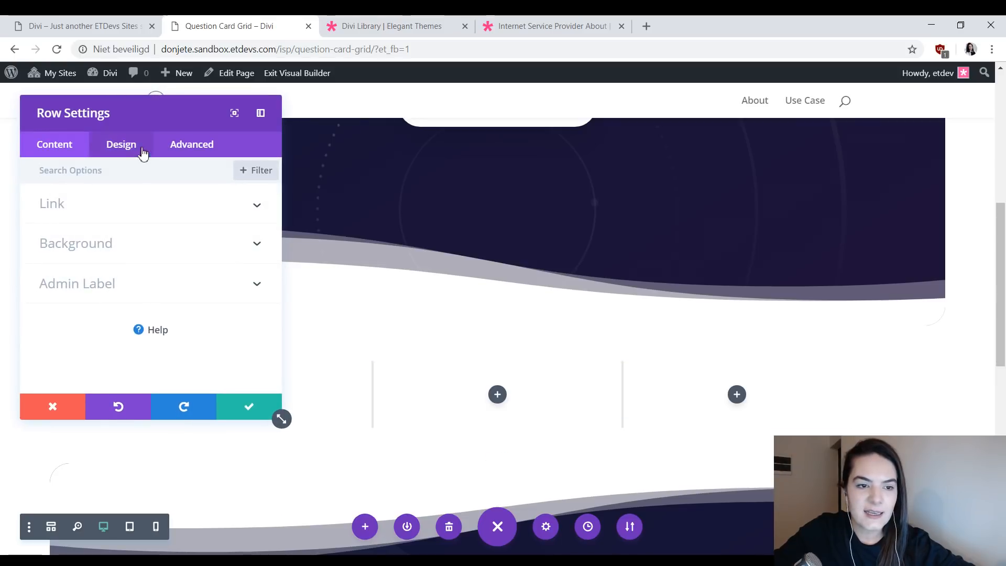
pyautogui.moveTo(131, 125); pyautogui.dragTo(341, 128)
pyautogui.click(339, 142)
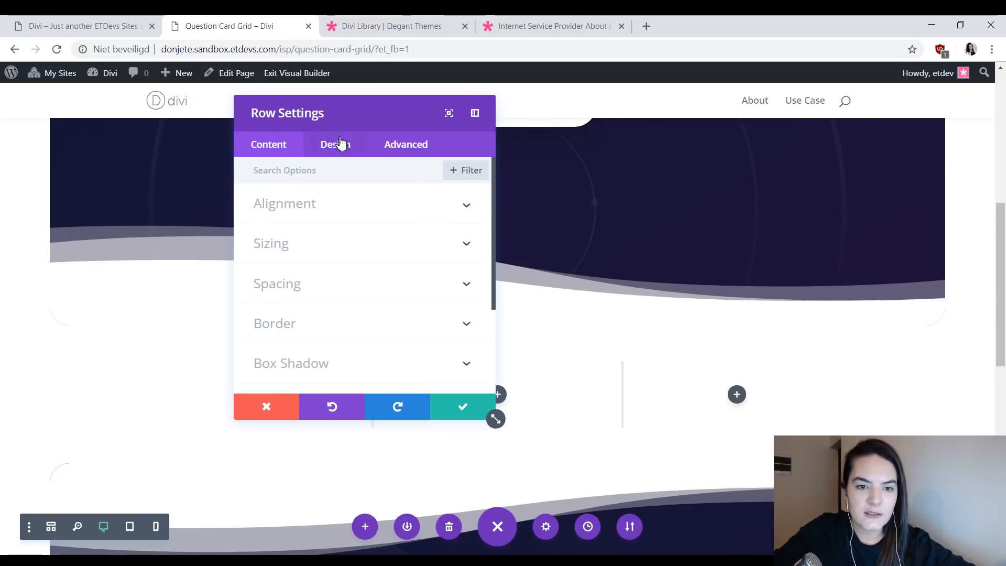
pyautogui.click(355, 245)
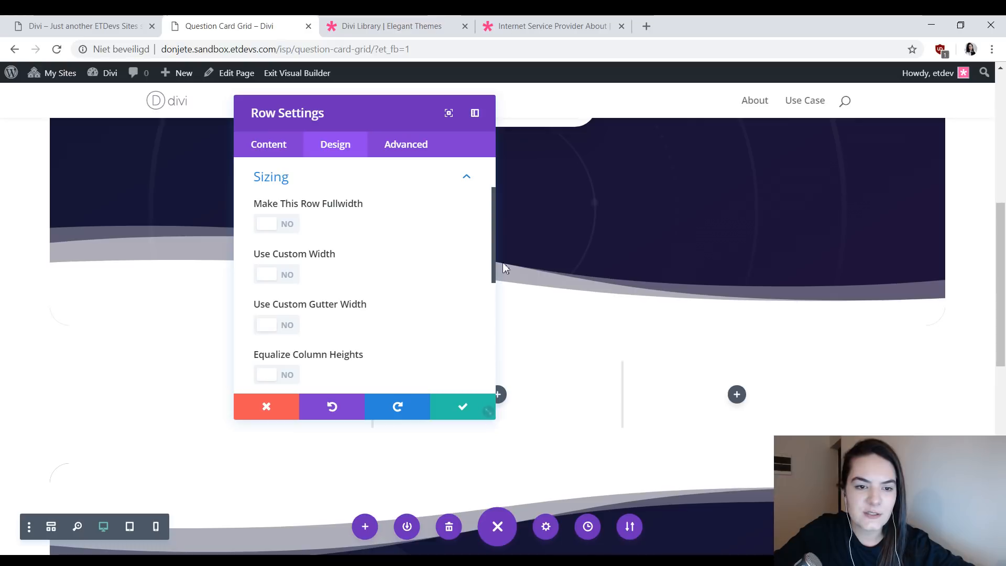
pyautogui.click(107, 22)
pyautogui.scroll(-1, 613, 283)
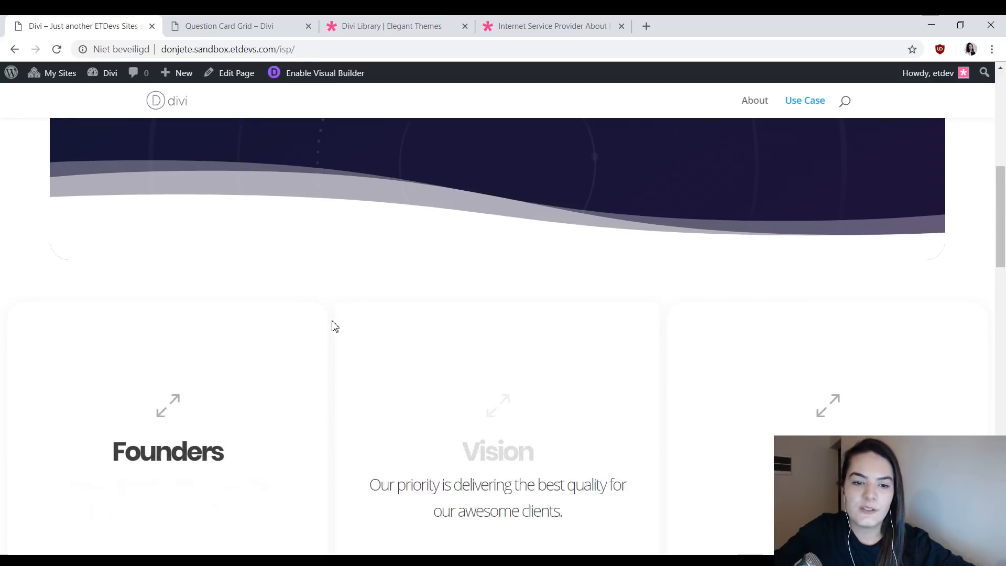
pyautogui.scroll(-2, 561, 344)
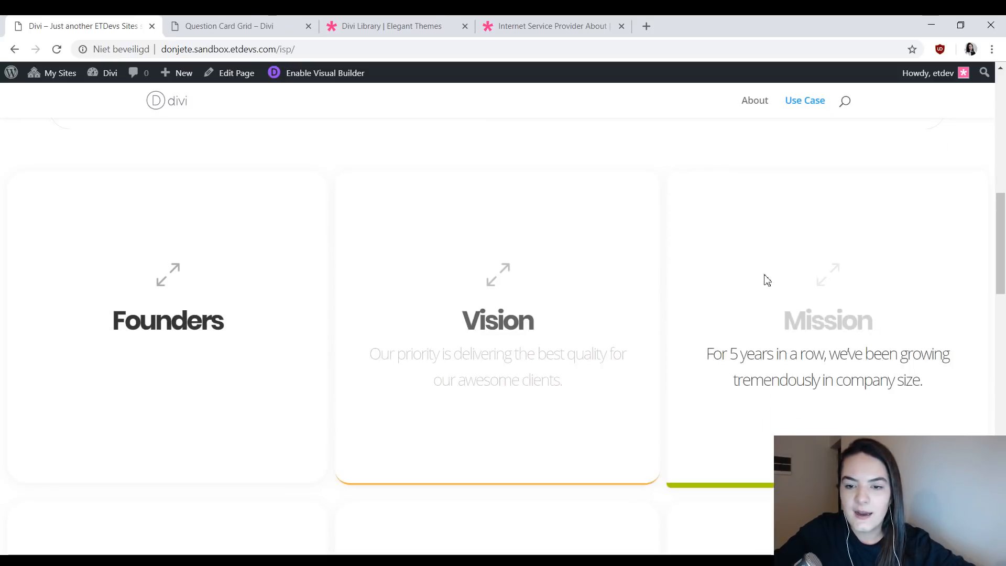
pyautogui.click(281, 20)
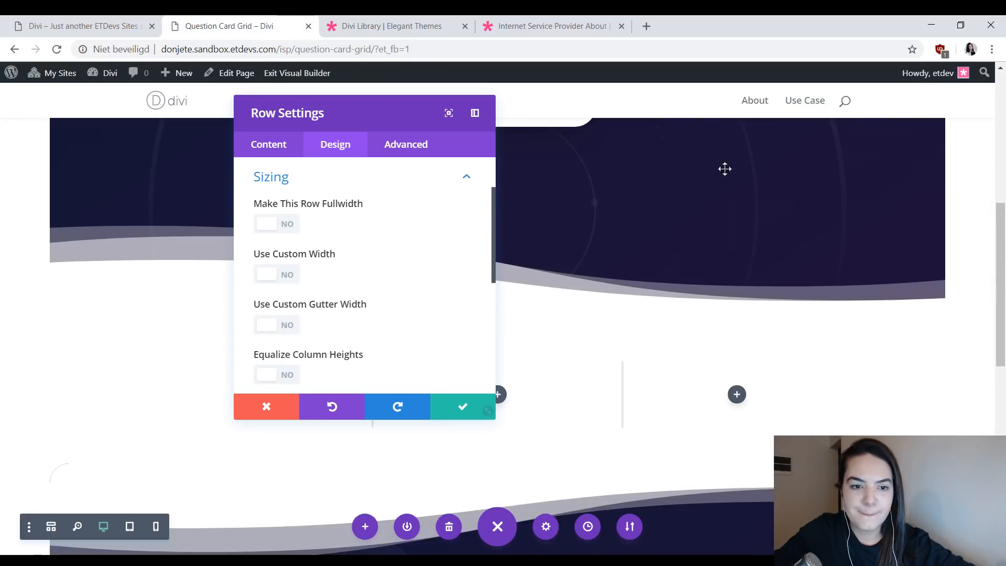
pyautogui.click(285, 225)
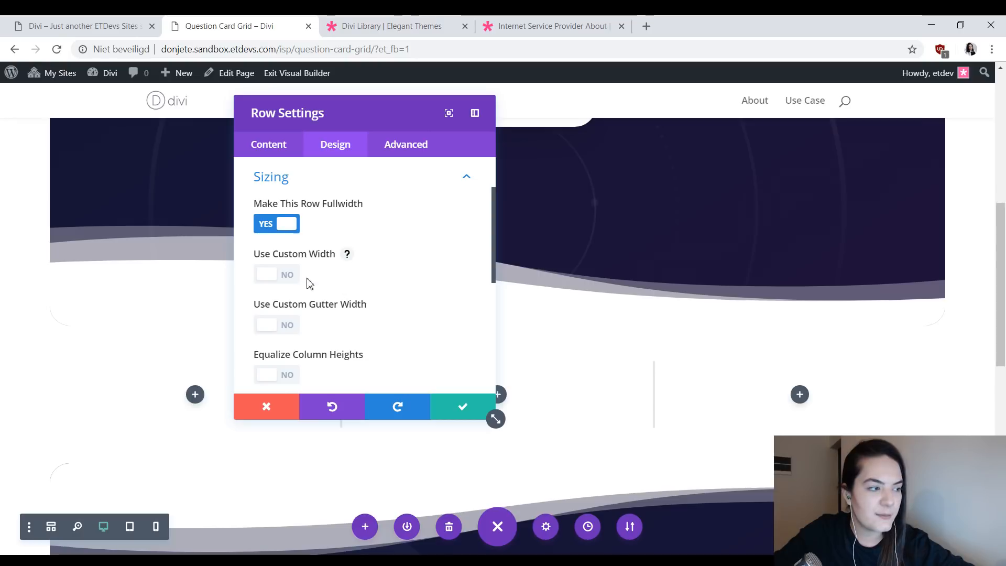
# - Give the row a custom gutter width of 1 and equalize its column heights
pyautogui.click(286, 325)
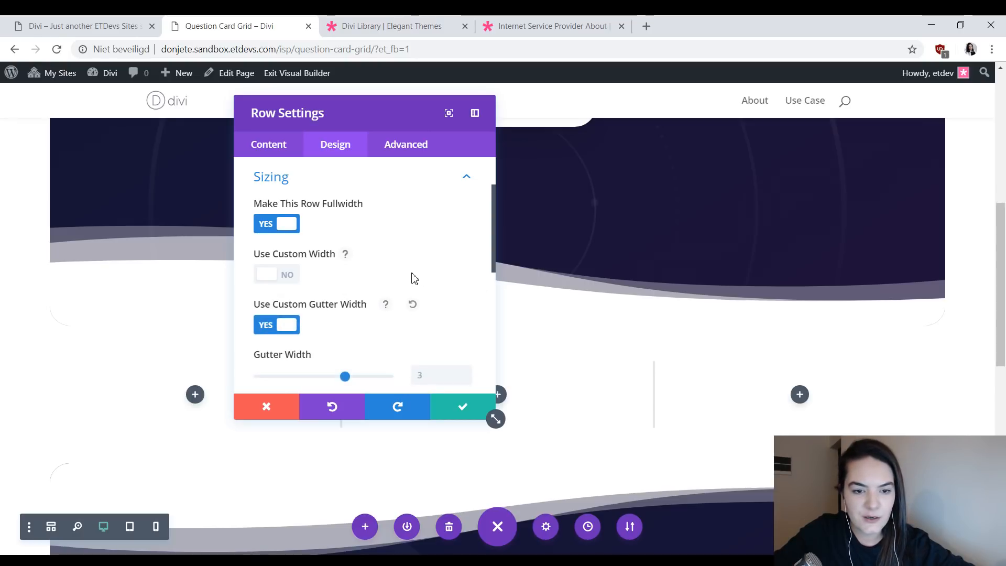
pyautogui.scroll(-1, 411, 278)
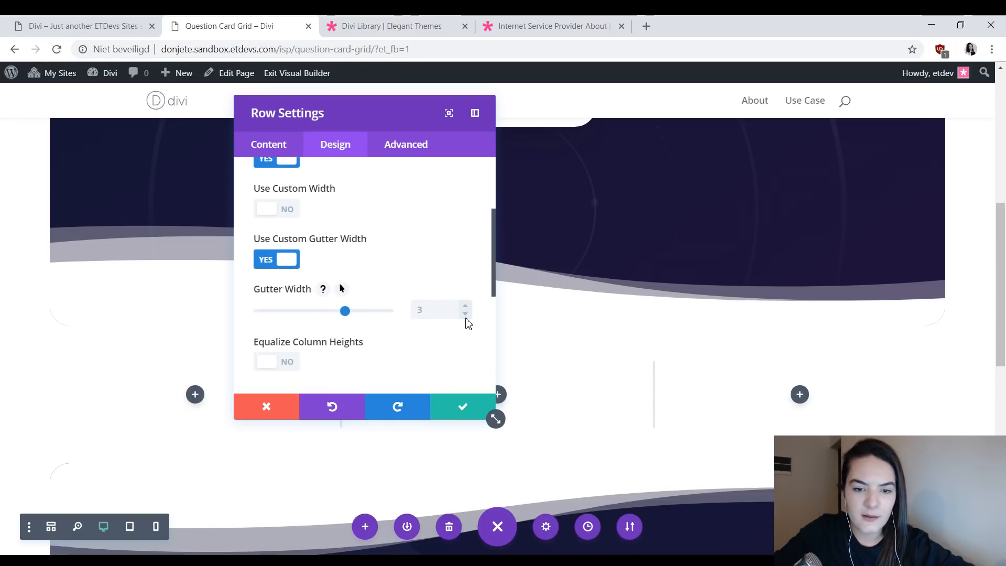
pyautogui.click(466, 314)
pyautogui.click(465, 314)
pyautogui.scroll(-1, 439, 296)
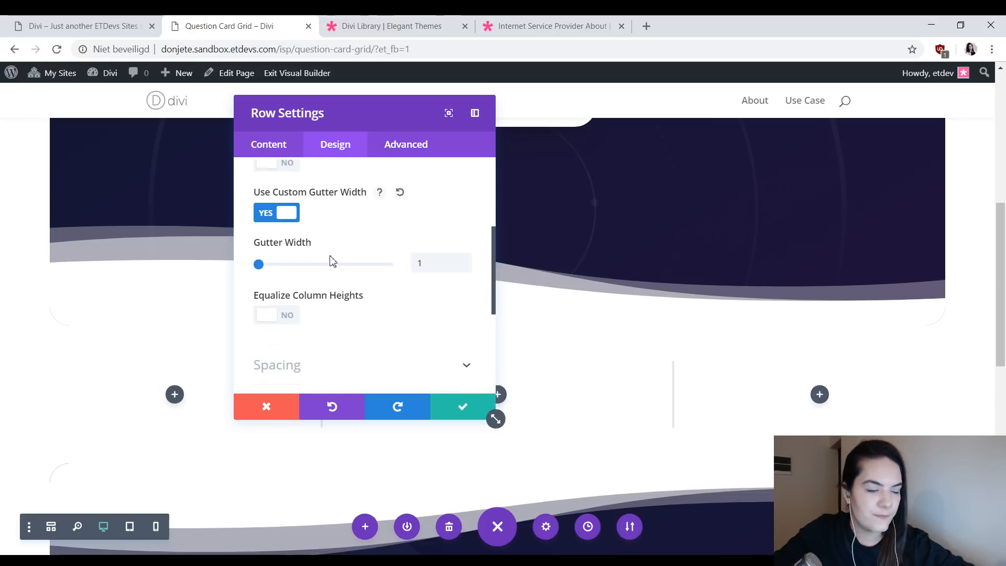
pyautogui.click(279, 305)
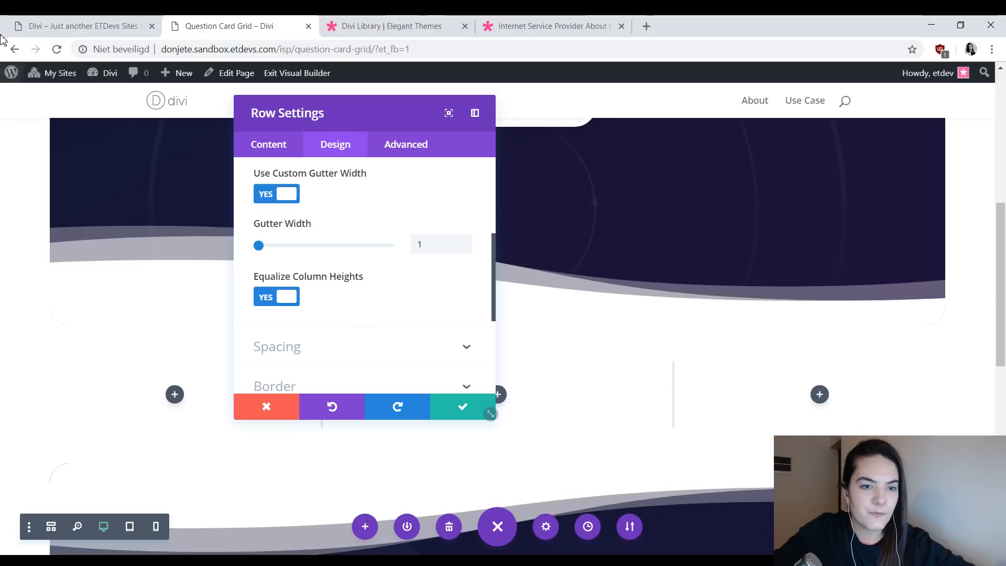
# - Set the row's custom top and bottom padding to 10px, linking the two values
pyautogui.scroll(-3, 325, 273)
pyautogui.scroll(1, 314, 202)
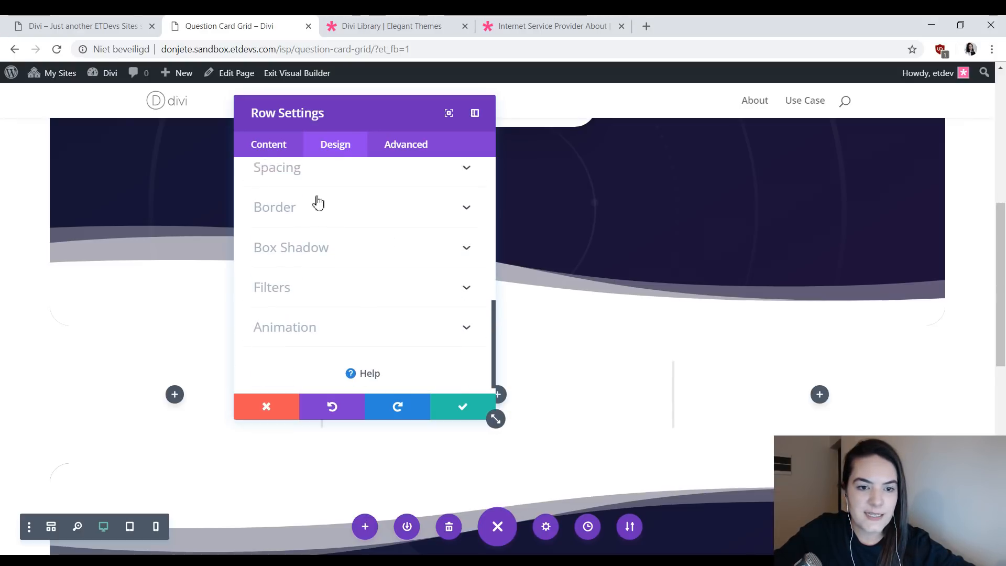
pyautogui.click(328, 233)
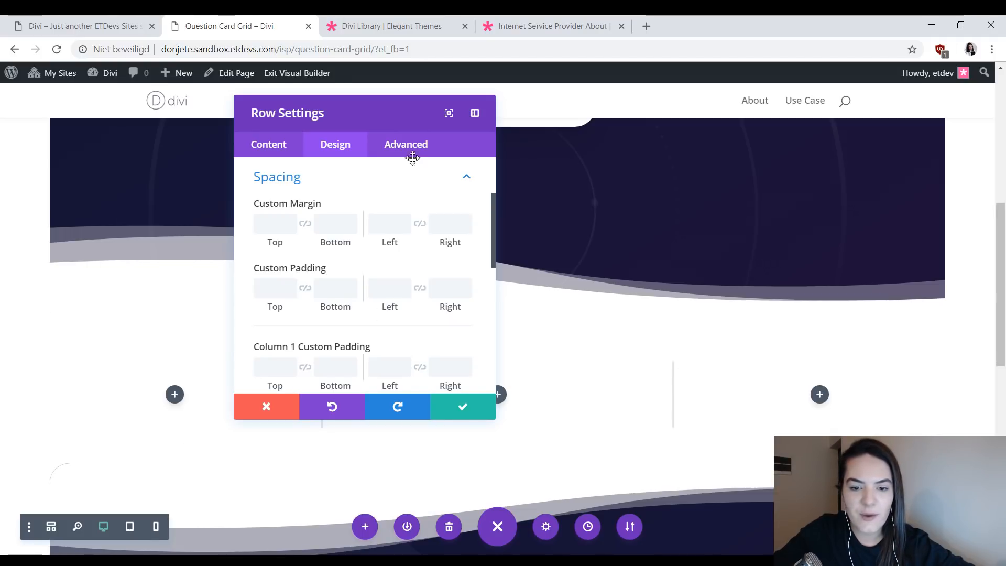
pyautogui.click(155, 21)
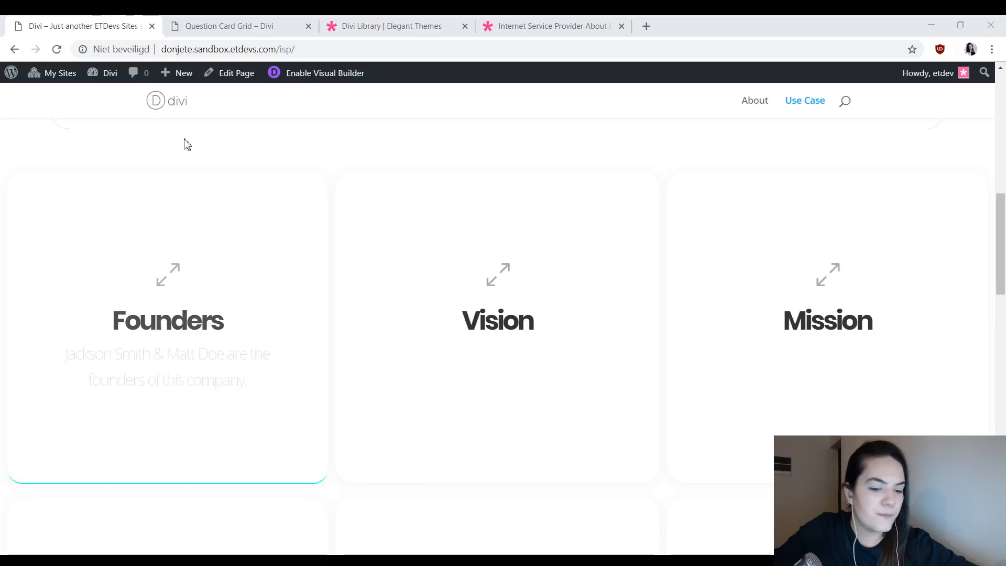
pyautogui.click(269, 23)
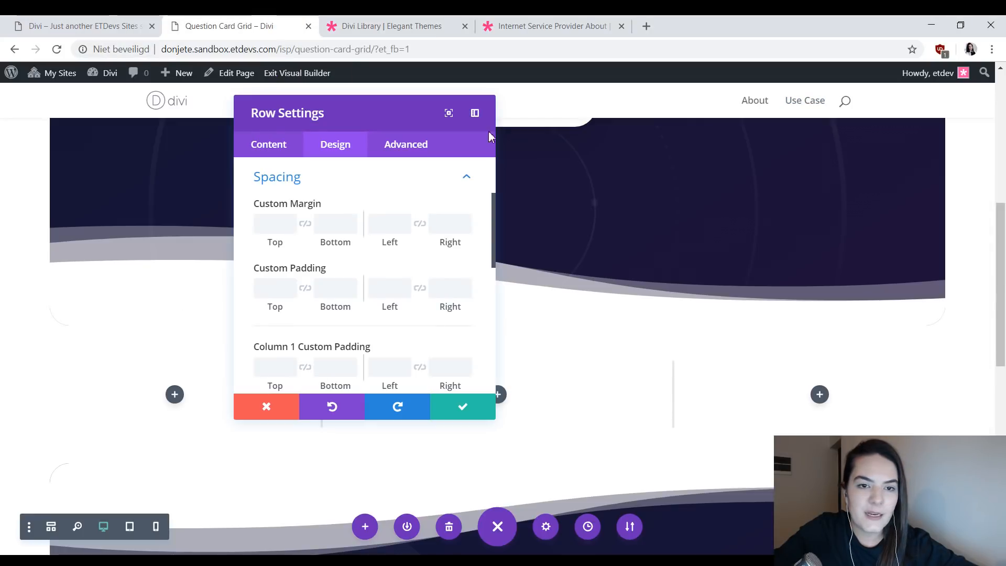
pyautogui.click(275, 293)
pyautogui.write('10px')
pyautogui.click(305, 289)
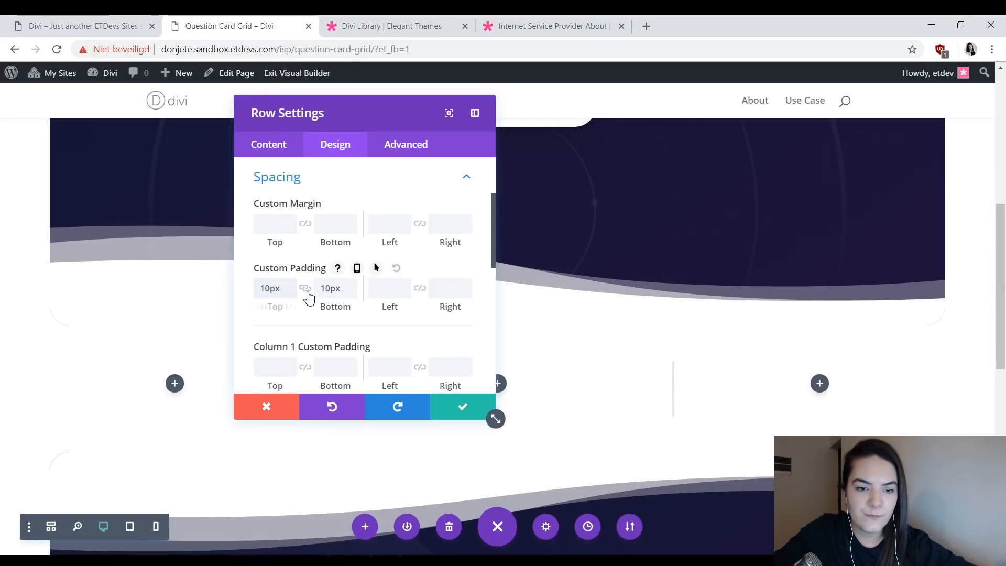
# - Check the card gaps on the Use Case page and set column 1's padding to 10px left and 5px right
pyautogui.click(33, 28)
pyautogui.scroll(-2, 292, 431)
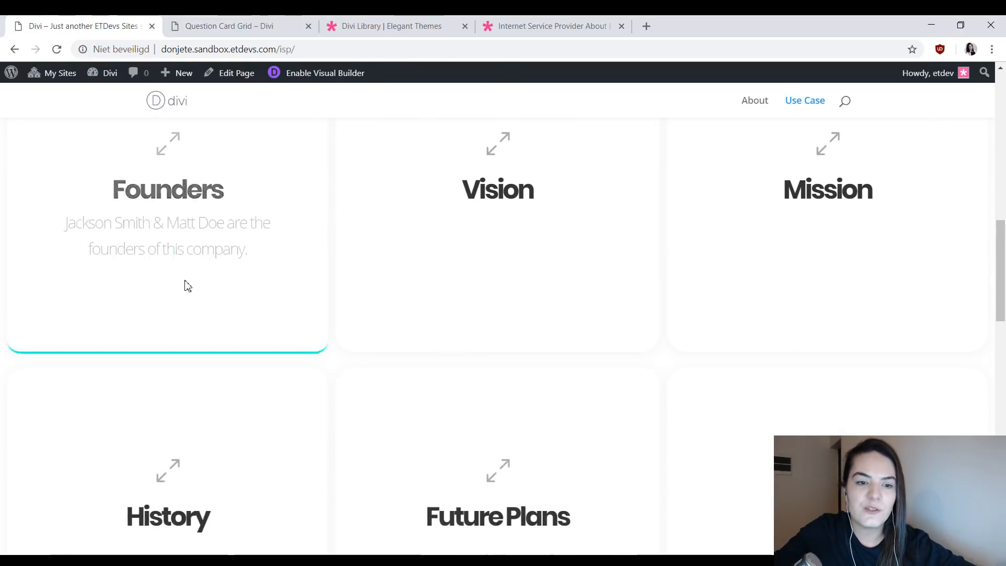
pyautogui.click(265, 24)
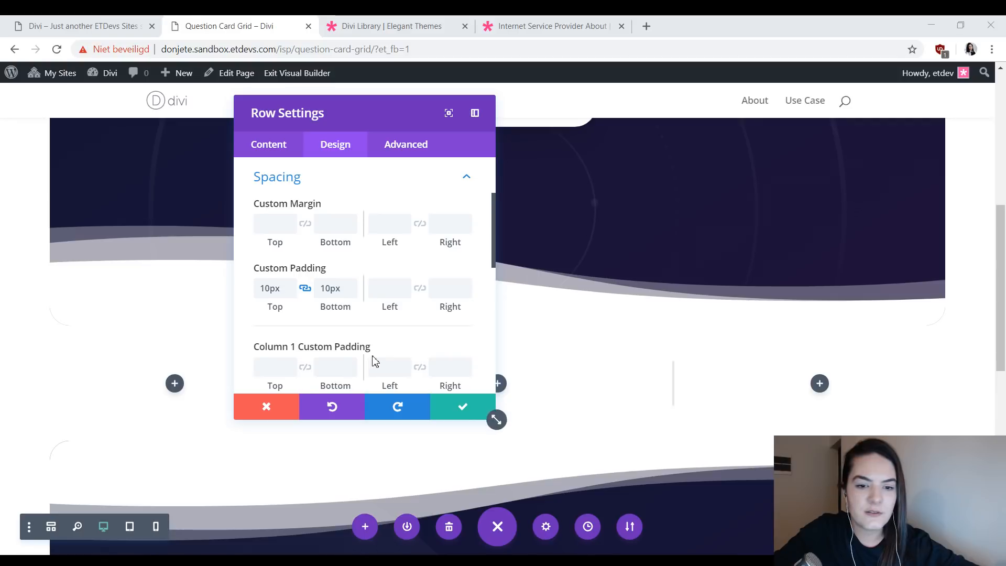
pyautogui.scroll(-2, 377, 335)
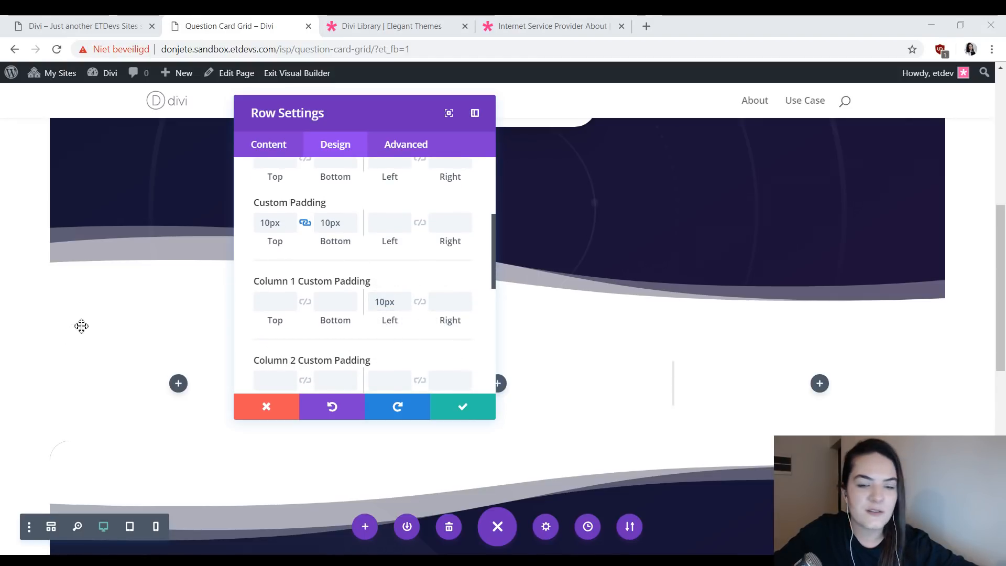
pyautogui.click(433, 303)
pyautogui.write('5px')
pyautogui.scroll(-2, 433, 304)
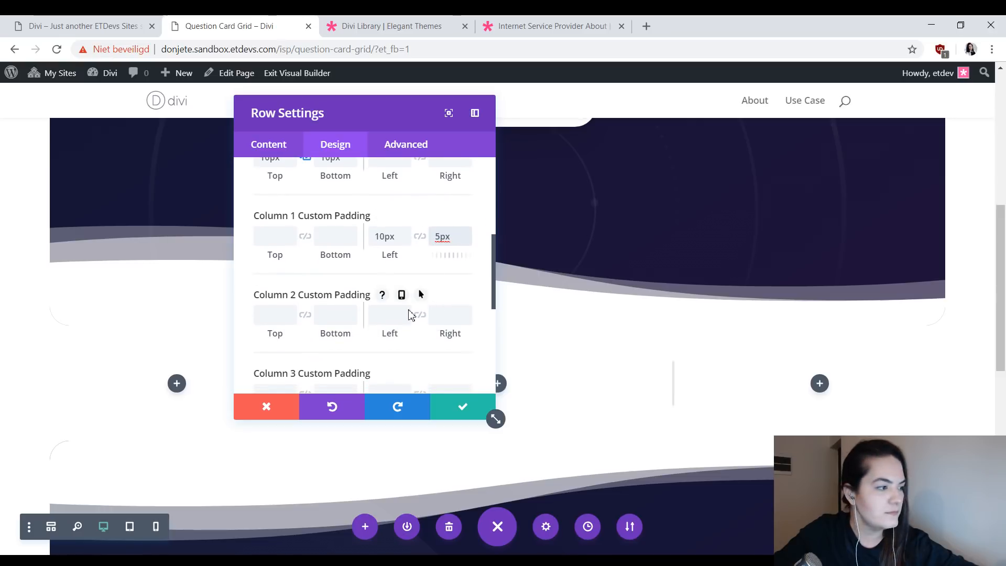
# - Set column 2's left and right padding to 5px, linking the two values
pyautogui.click(396, 318)
pyautogui.write('5px')
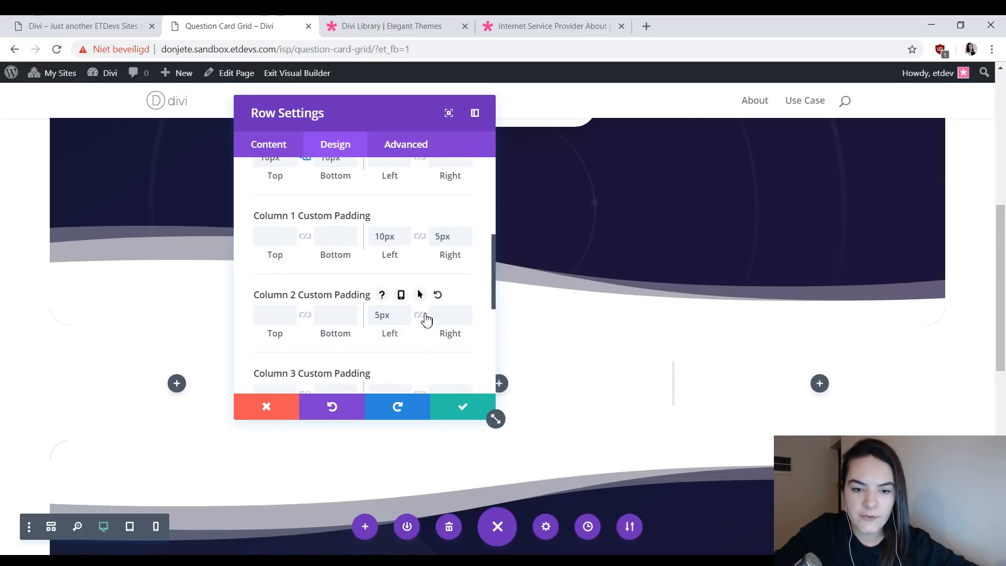
pyautogui.click(421, 318)
# - Set column 3's custom padding to 5px on the left and 10px on the right
pyautogui.scroll(-1, 419, 319)
pyautogui.click(387, 331)
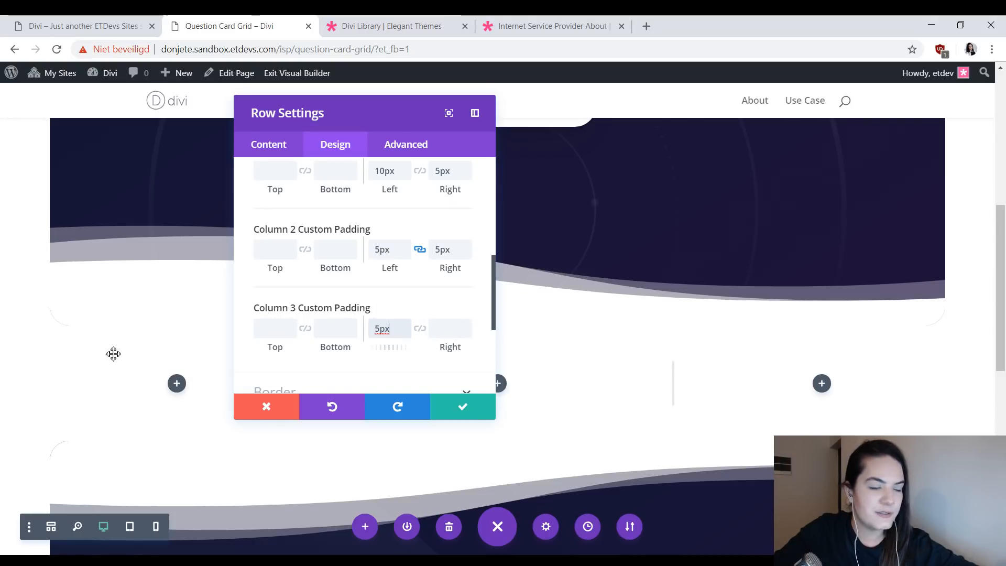
pyautogui.click(447, 331)
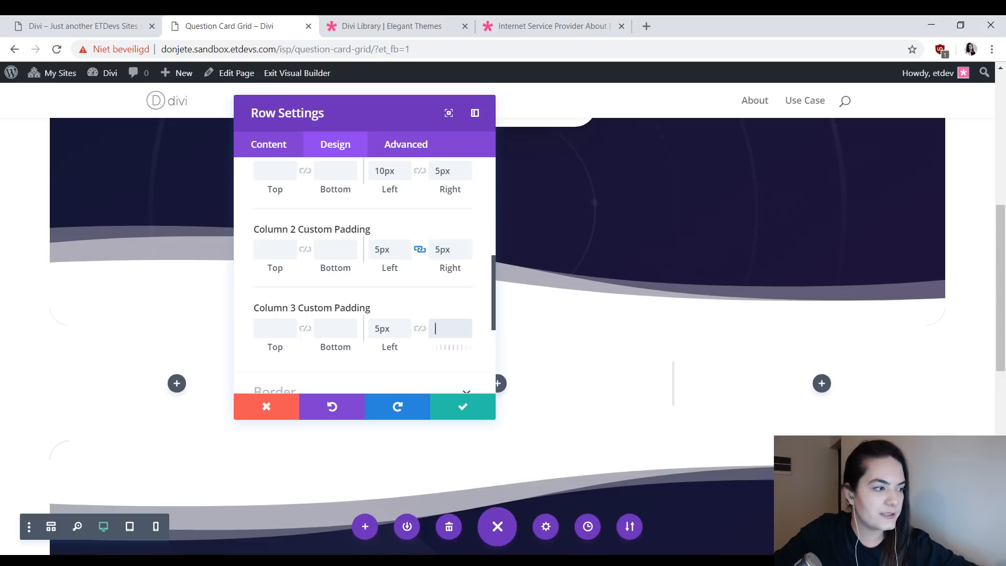
pyautogui.click(445, 327)
pyautogui.write('10px')
pyautogui.scroll(1, 417, 330)
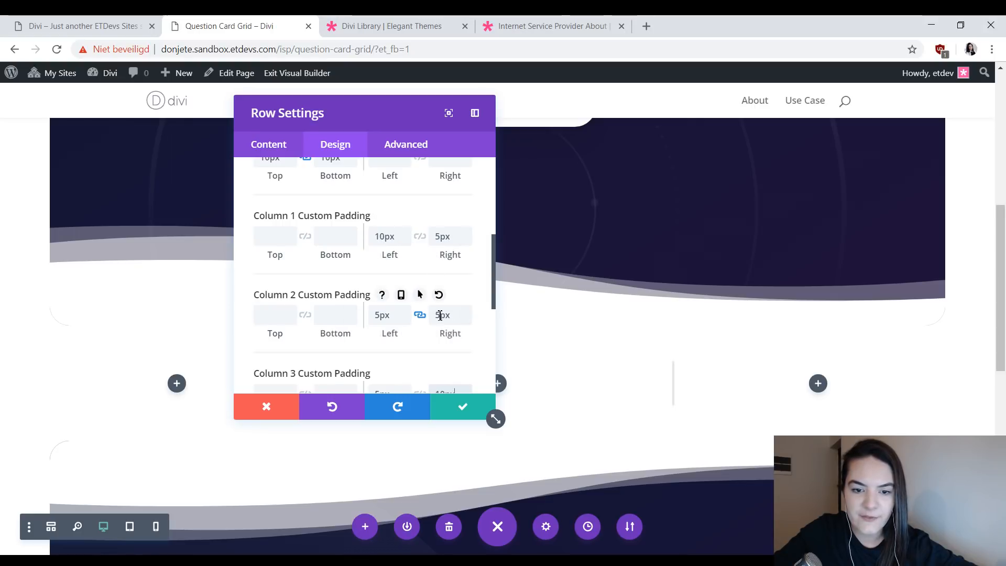
# - Compare the row's column 1, 2 and 3 paddings with the gaps between the cards on the Use Case page
pyautogui.scroll(-1, 441, 315)
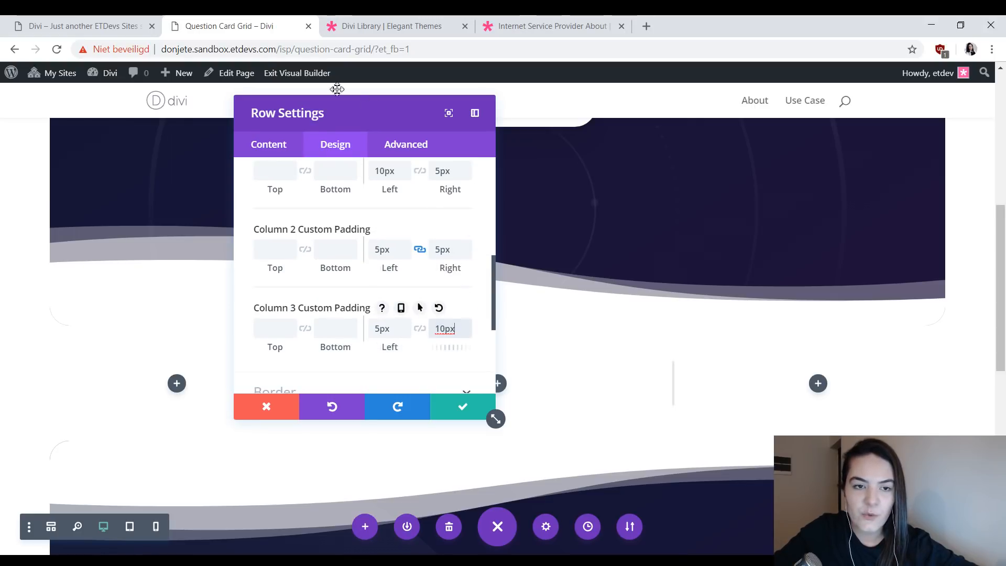
pyautogui.click(66, 22)
pyautogui.scroll(1, 367, 240)
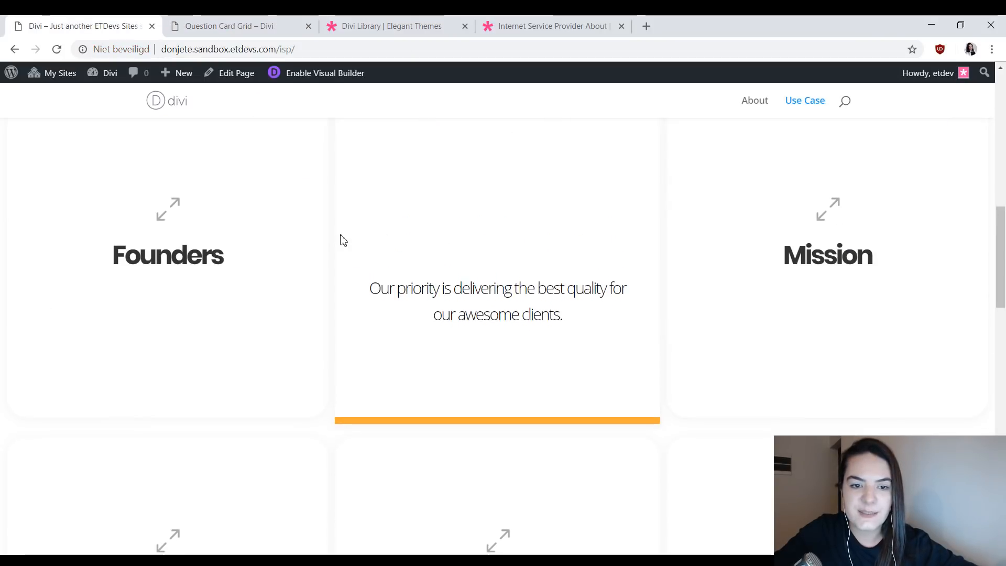
pyautogui.scroll(1, 341, 239)
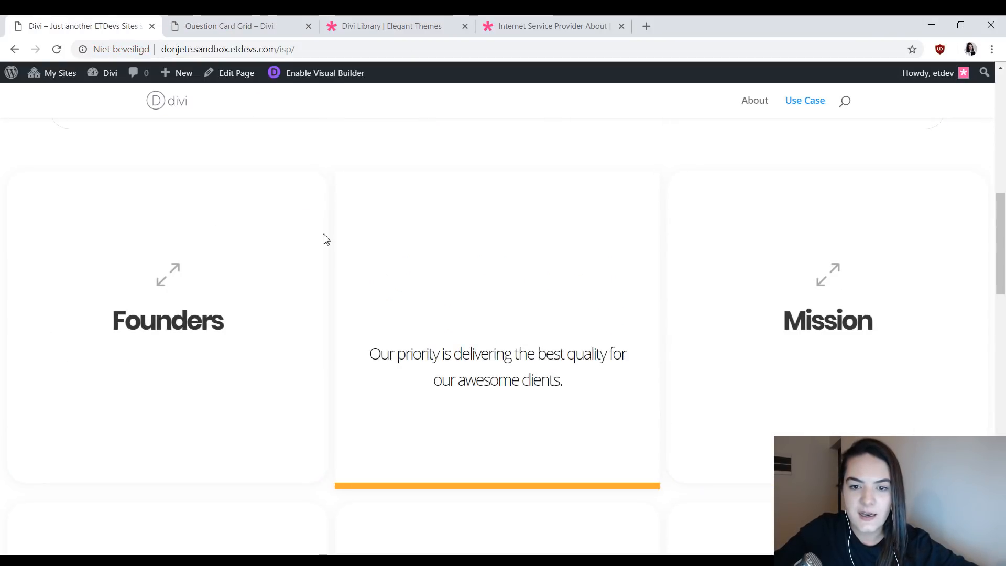
pyautogui.click(199, 23)
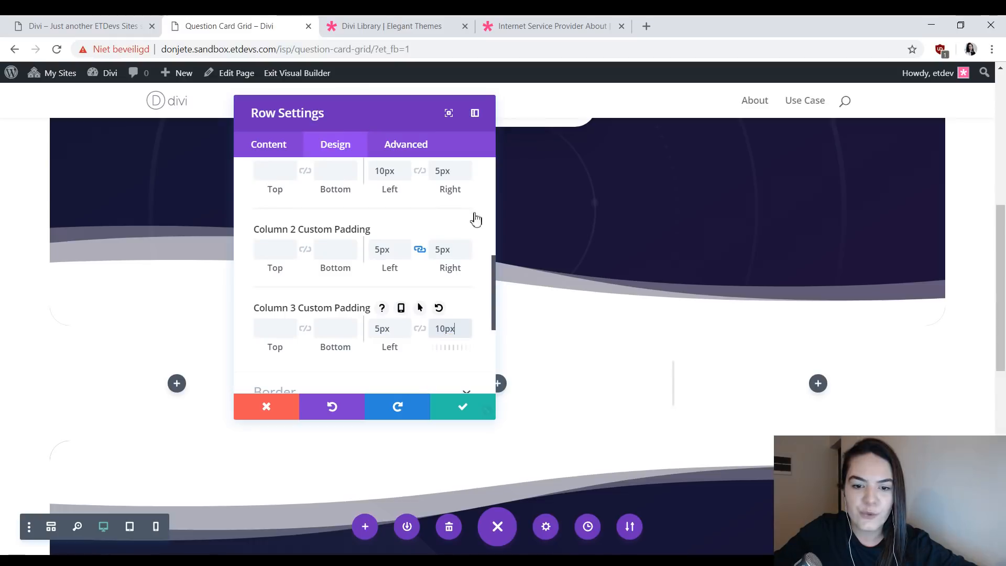
pyautogui.scroll(1, 445, 199)
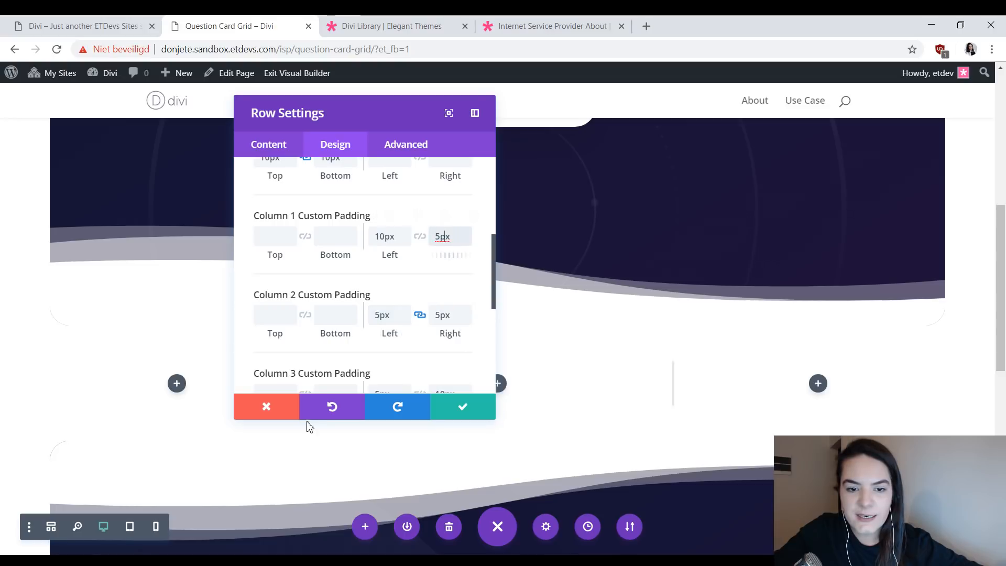
pyautogui.click(443, 237)
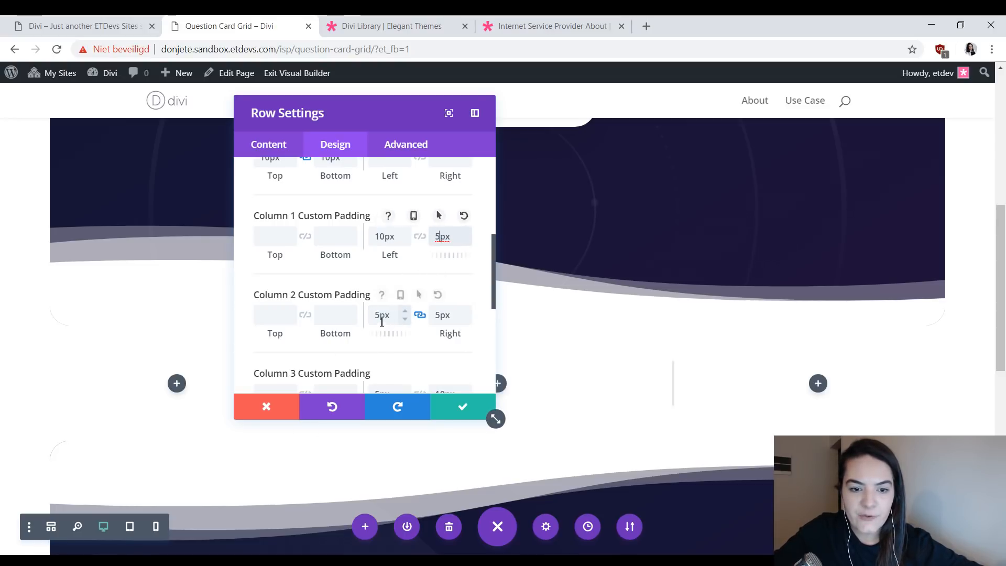
pyautogui.click(382, 316)
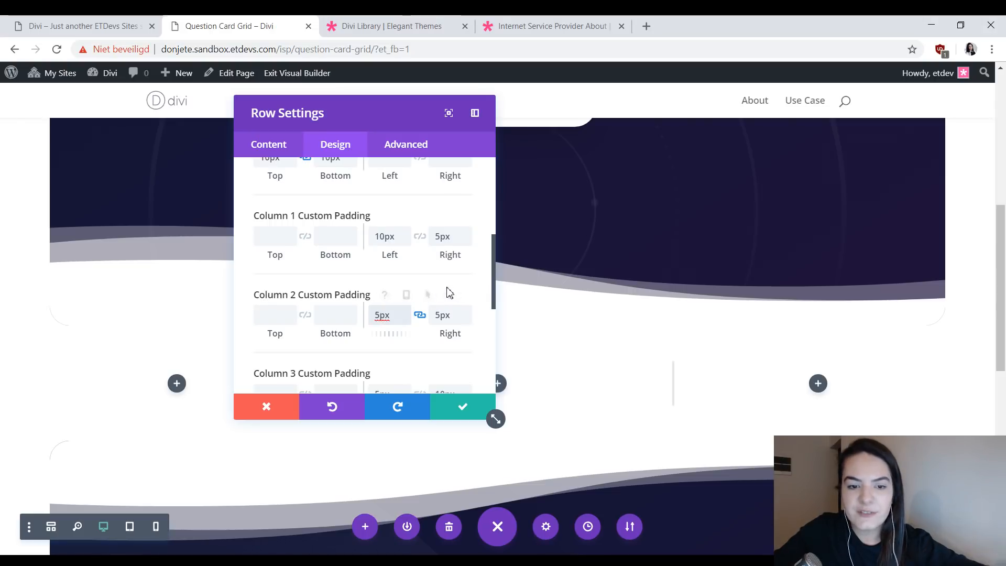
pyautogui.hotkey('ctrl', 'shift', 'Tab')
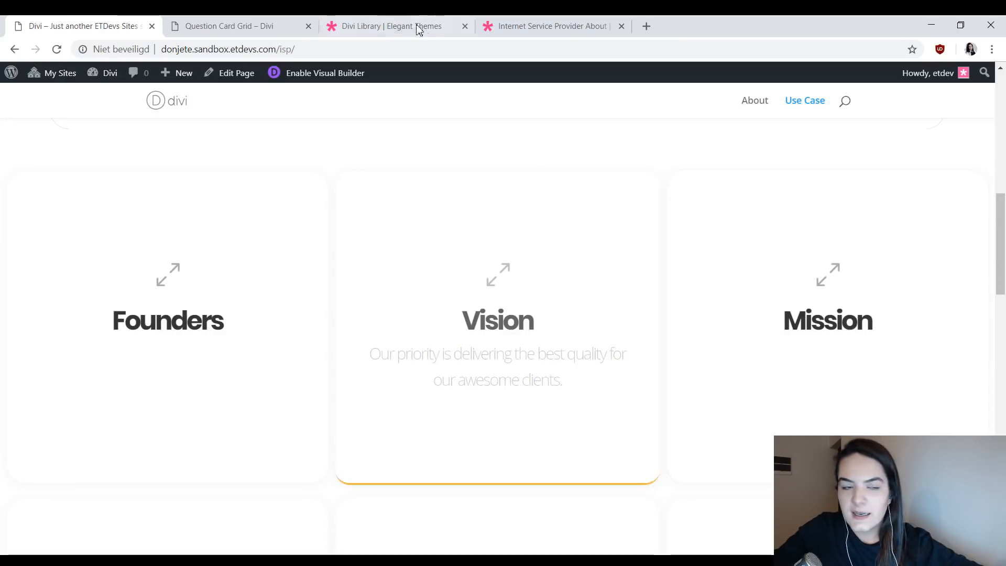
pyautogui.click(267, 19)
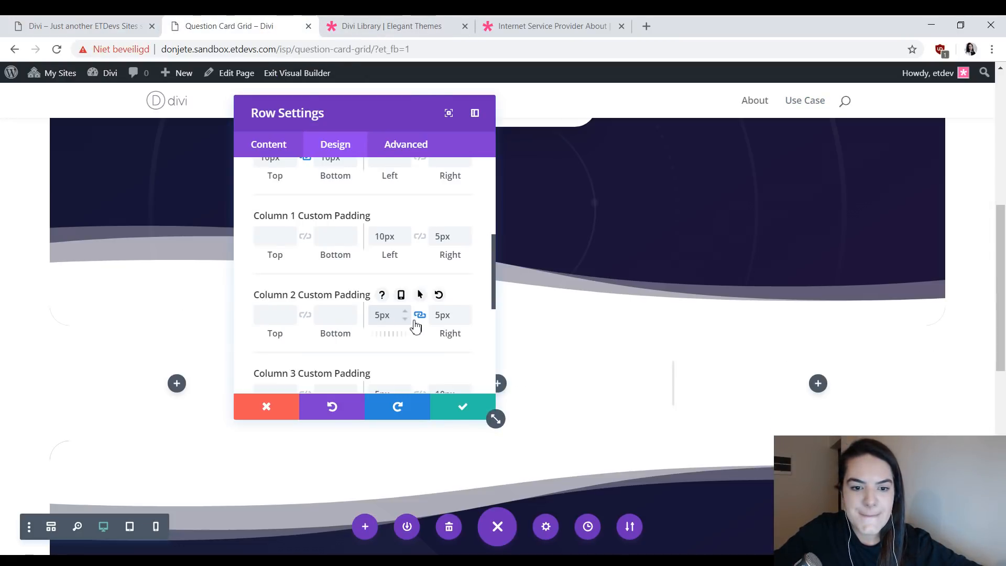
# - Check the column 3 padding and save the row settings
pyautogui.scroll(-2, 367, 273)
pyautogui.click(376, 250)
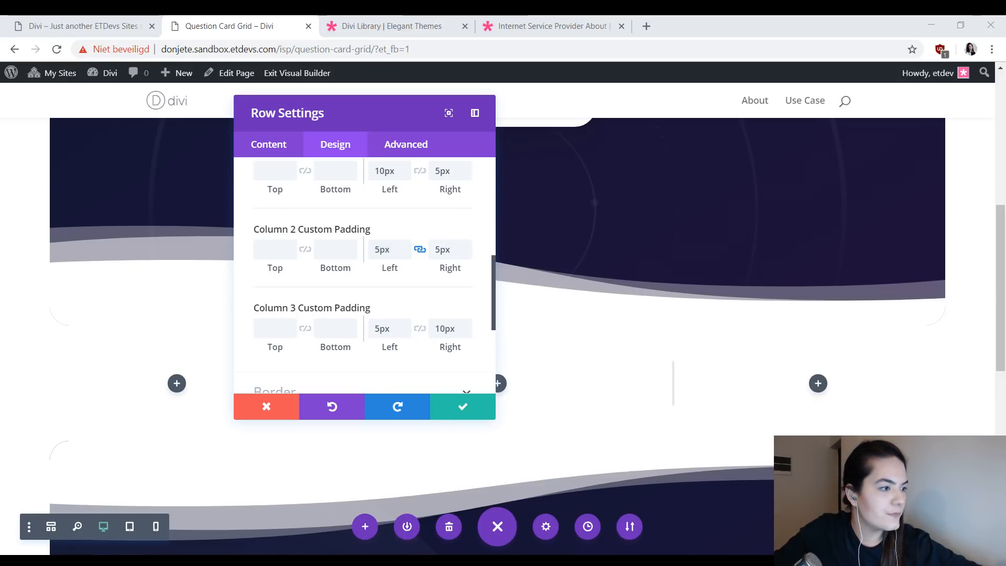
pyautogui.click(460, 410)
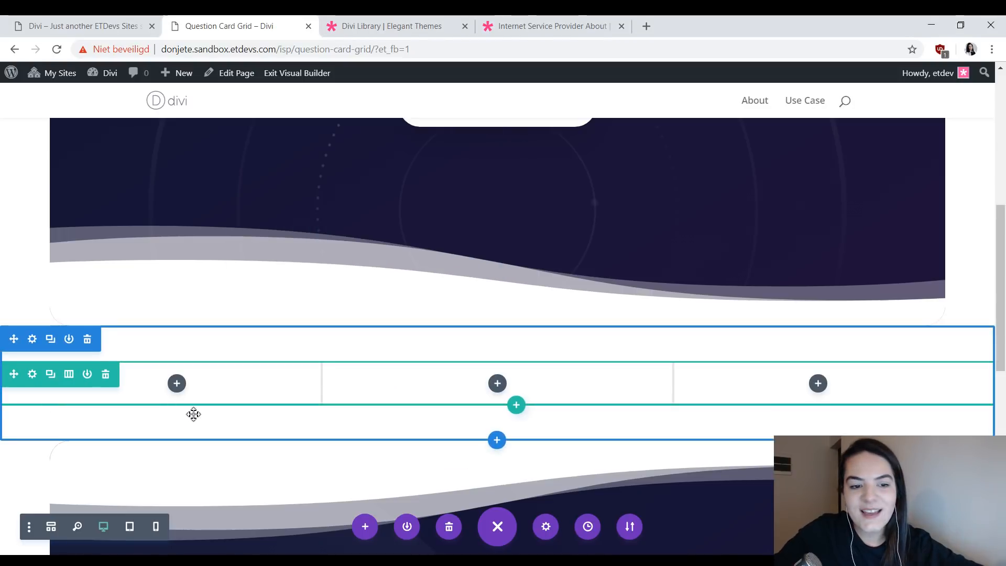
# - Insert a Blurb module into the first column of the three-column row
pyautogui.click(180, 385)
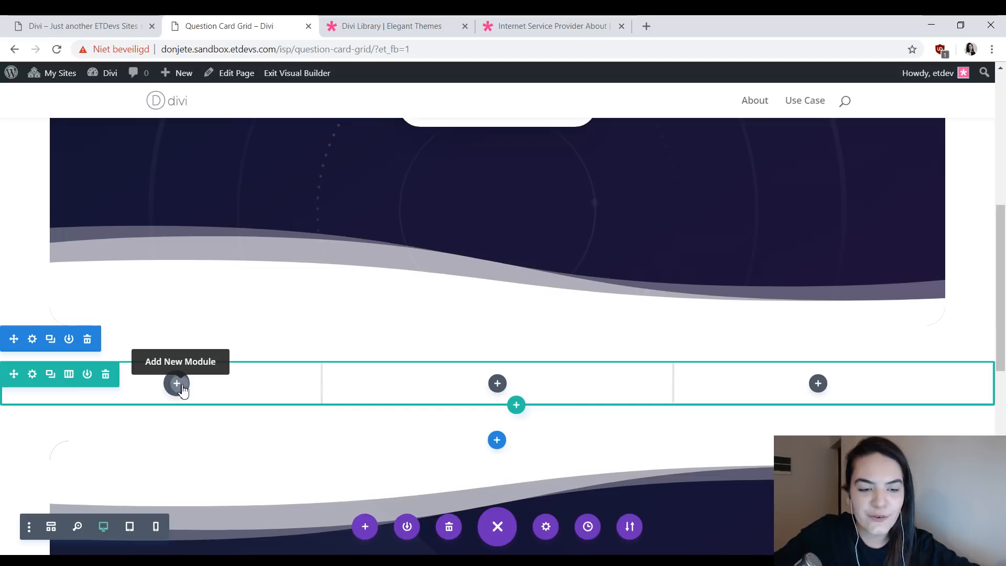
pyautogui.write('b')
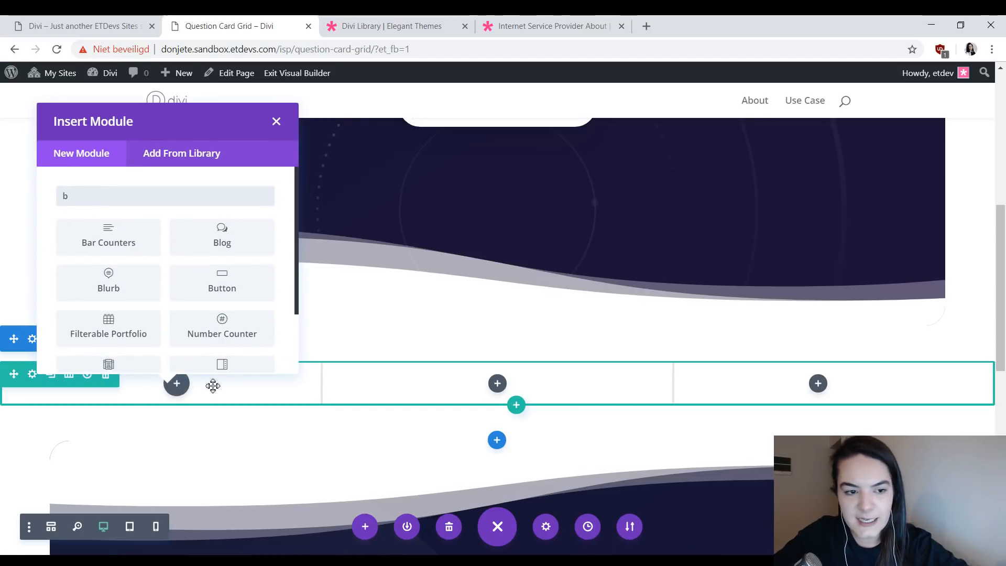
pyautogui.write('lu')
pyautogui.click(112, 250)
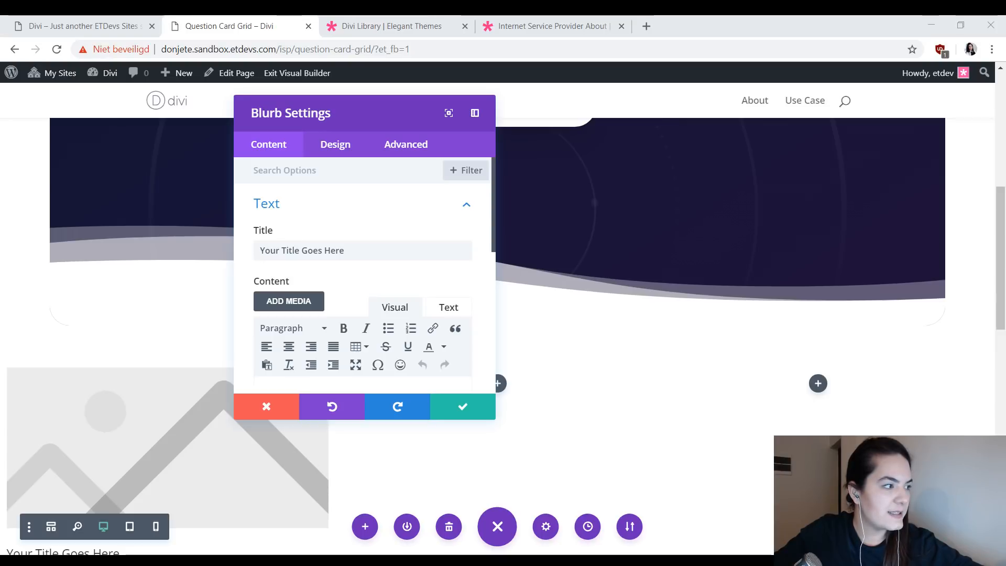
# - Set the blurb's title to Founders and replace its placeholder content with the sentence naming the company's founders
pyautogui.tripleClick(382, 250)
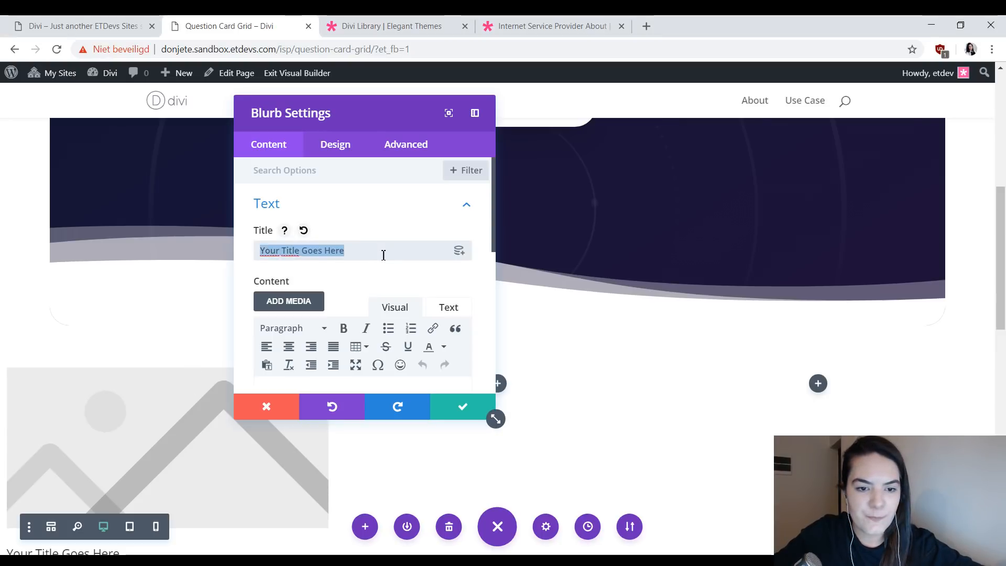
pyautogui.write('Founders')
pyautogui.moveTo(348, 119); pyautogui.dragTo(484, 178)
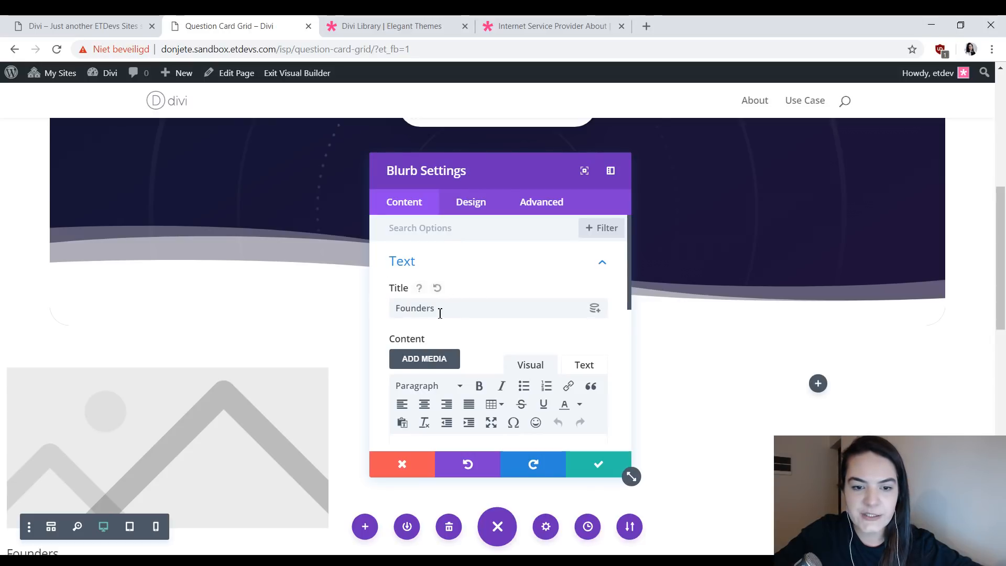
pyautogui.scroll(-2, 441, 313)
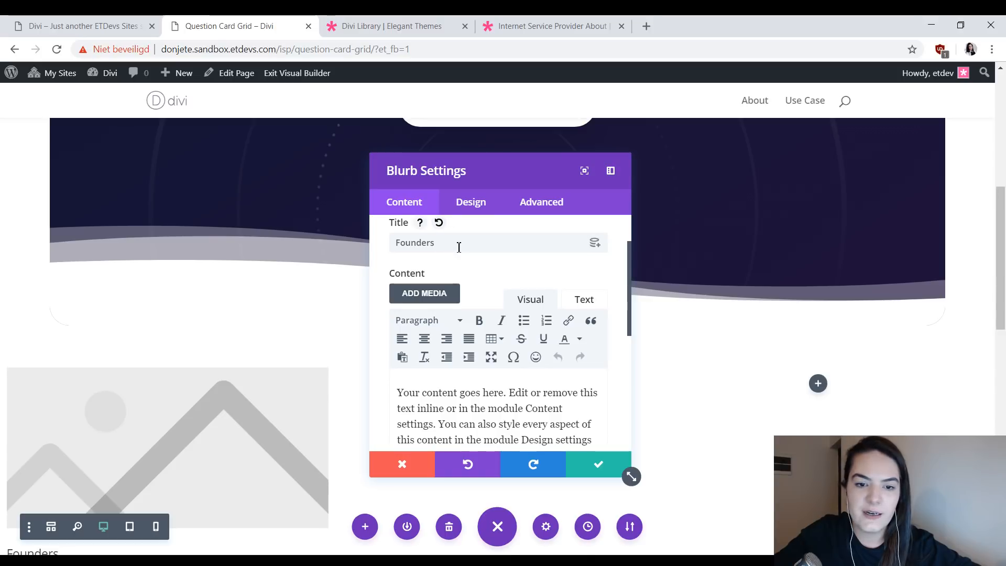
pyautogui.moveTo(459, 247); pyautogui.dragTo(398, 239)
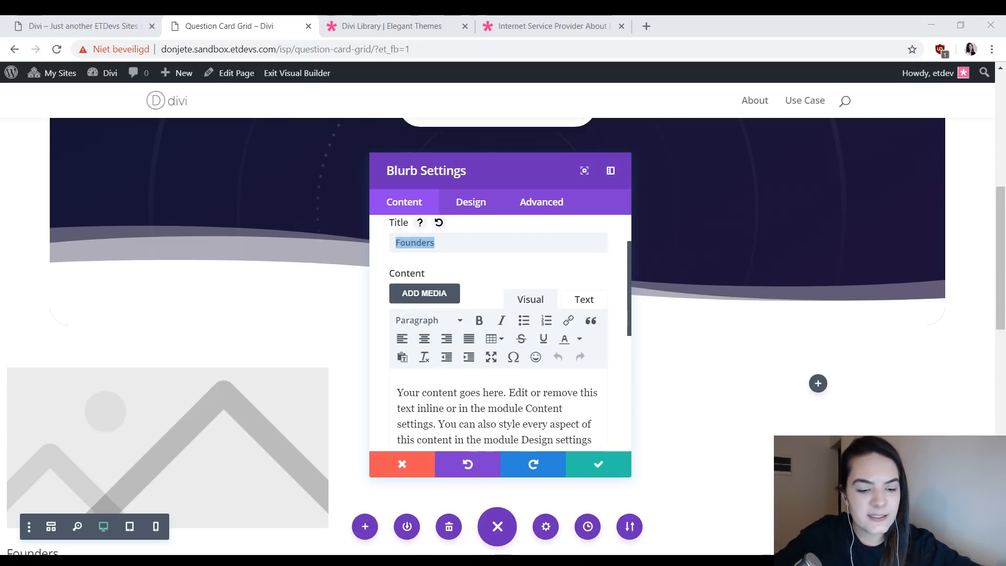
pyautogui.click(466, 421)
pyautogui.hotkey('ctrl', 'a')
pyautogui.write('Jackson Smith & Matt Doe are the founders of this company.')
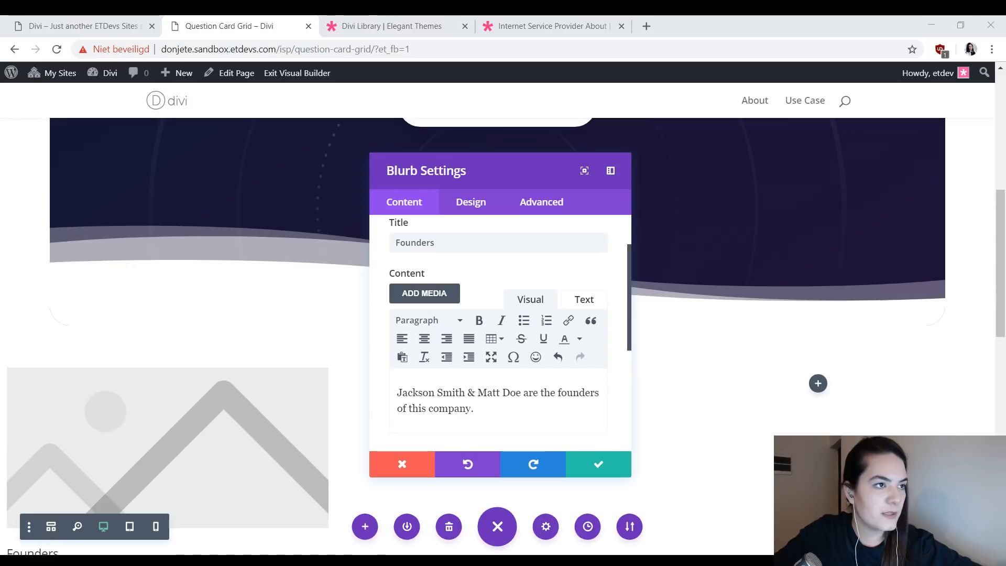
# - Remove the blurb's placeholder image and use the diagonal expand icon with two outward-pointing arrows instead
pyautogui.scroll(-6, 394, 397)
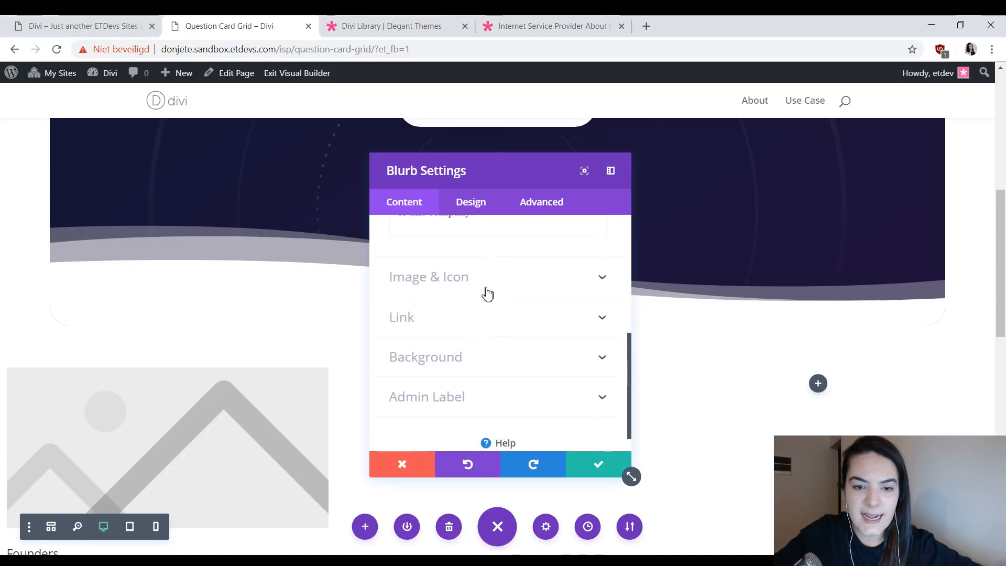
pyautogui.click(483, 291)
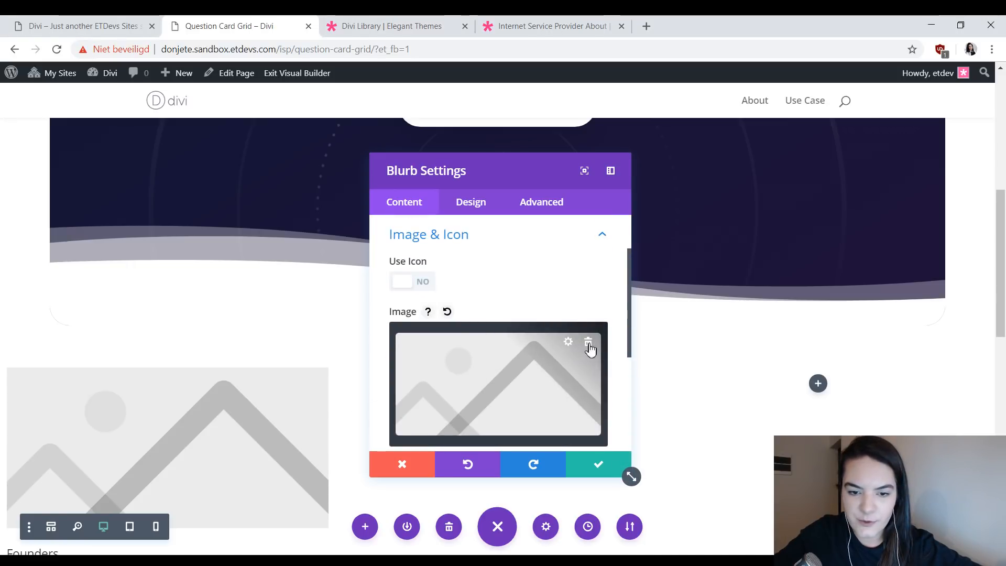
pyautogui.click(589, 344)
pyautogui.click(417, 282)
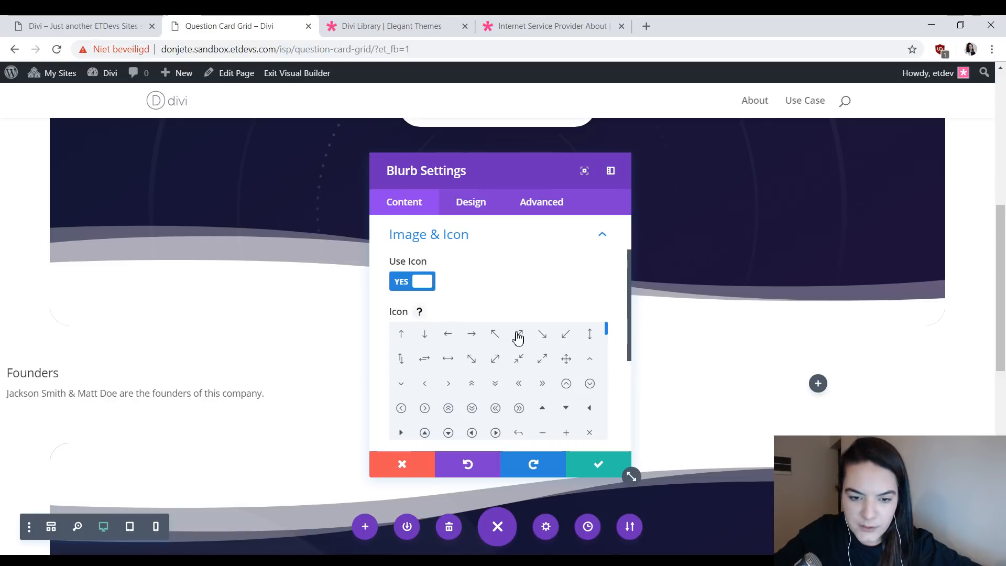
pyautogui.scroll(-3, 517, 346)
pyautogui.scroll(3, 518, 364)
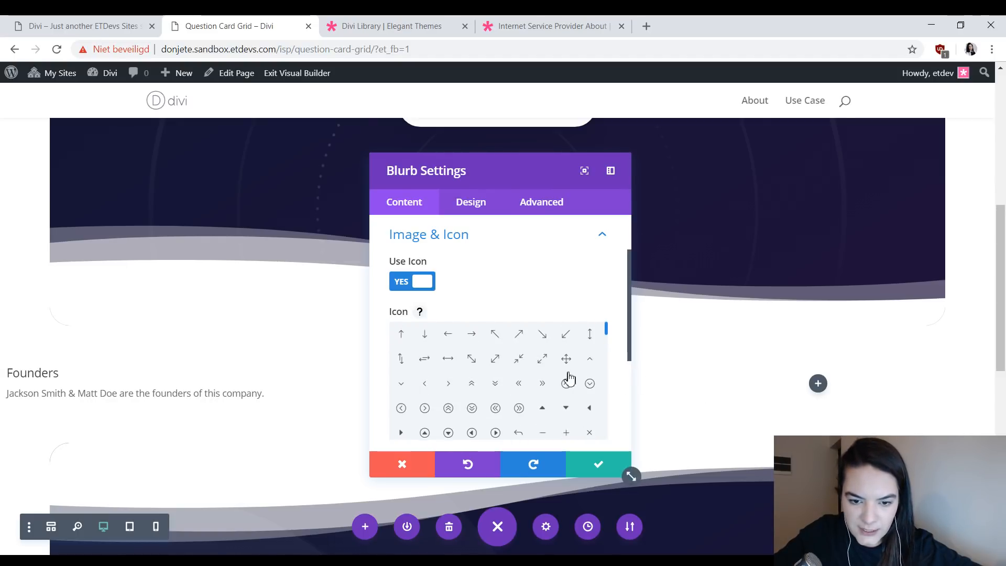
pyautogui.click(543, 361)
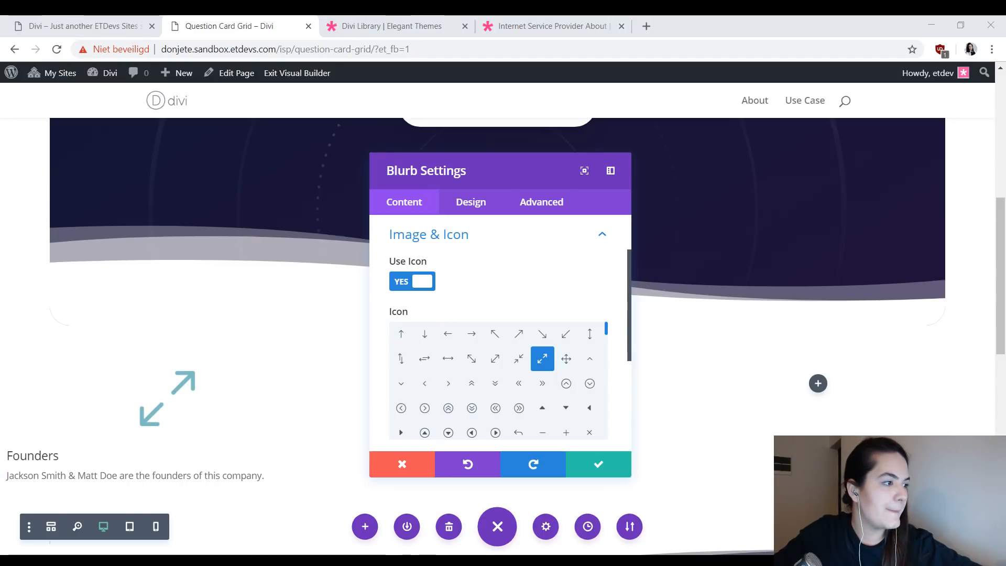
# - Set the blurb's default icon color to #aaaaaa
pyautogui.click(493, 204)
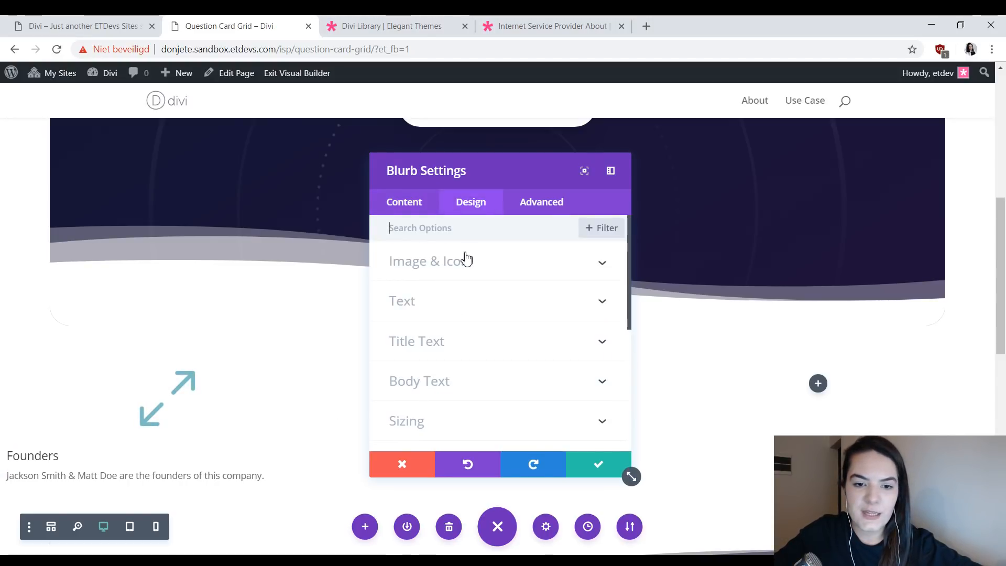
pyautogui.click(463, 262)
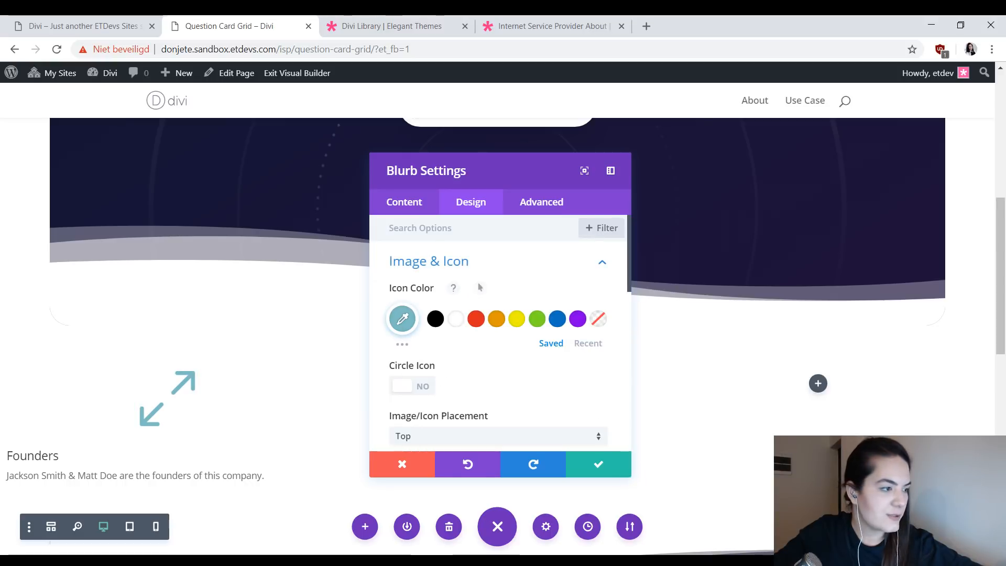
pyautogui.click(402, 319)
pyautogui.write('#aaaaaa')
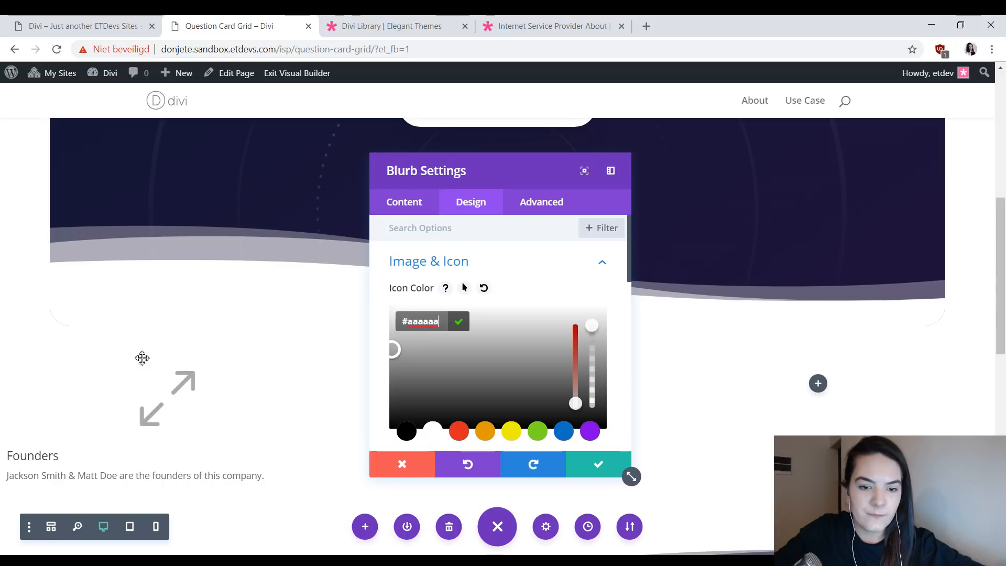
# - Enable the custom icon font size for the blurb and set it to 40px
pyautogui.scroll(-6, 517, 341)
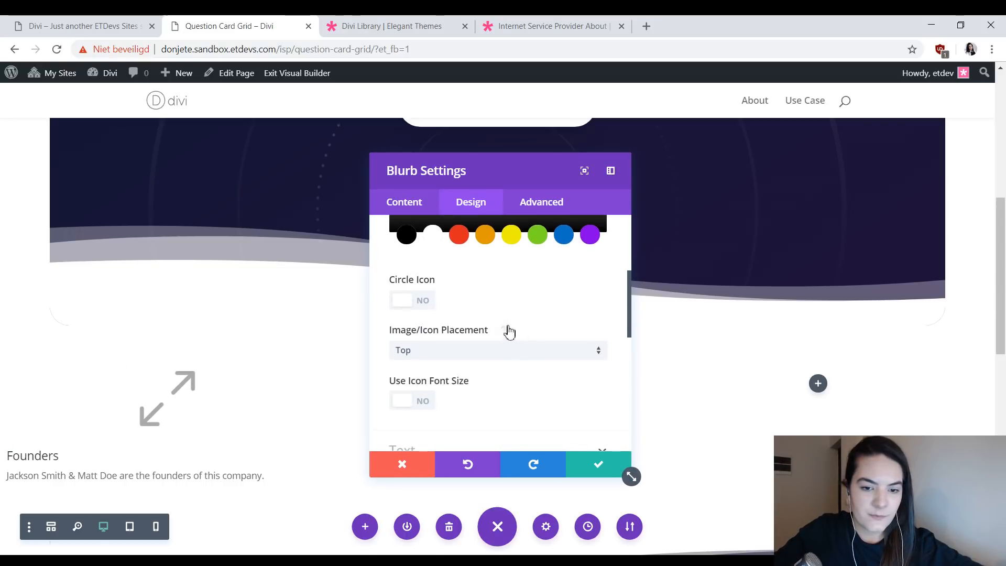
pyautogui.scroll(2, 482, 309)
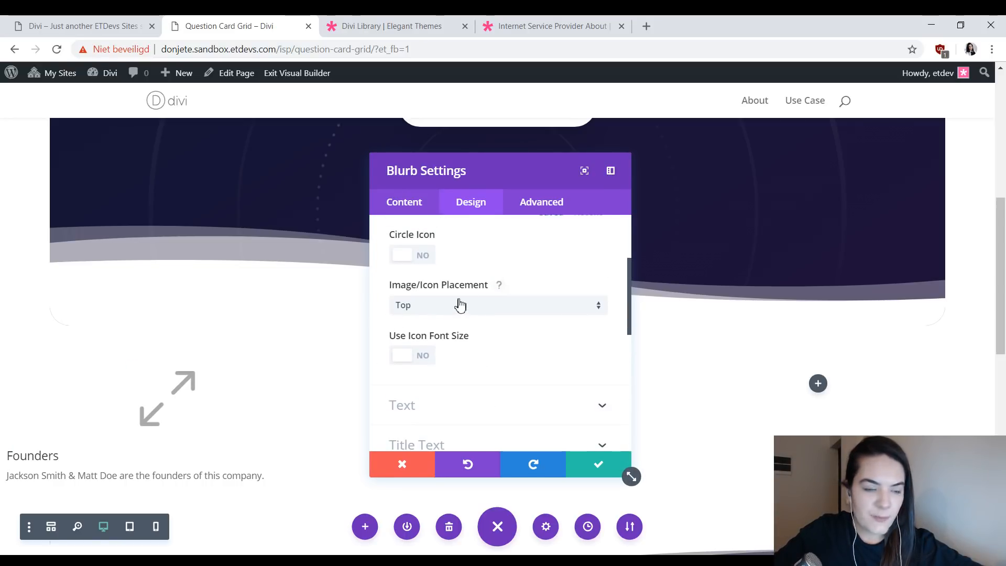
pyautogui.click(422, 362)
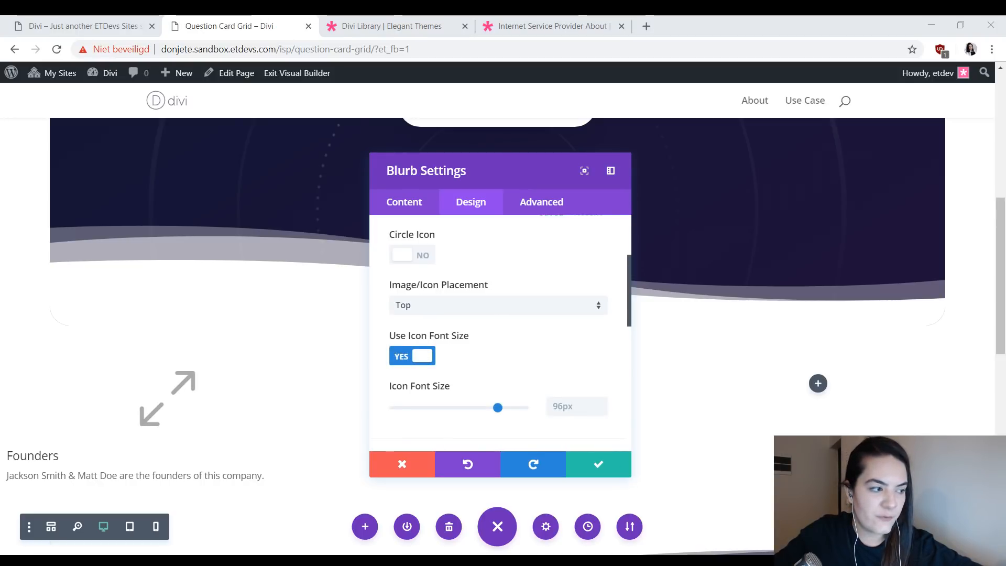
pyautogui.click(567, 407)
pyautogui.write('40px')
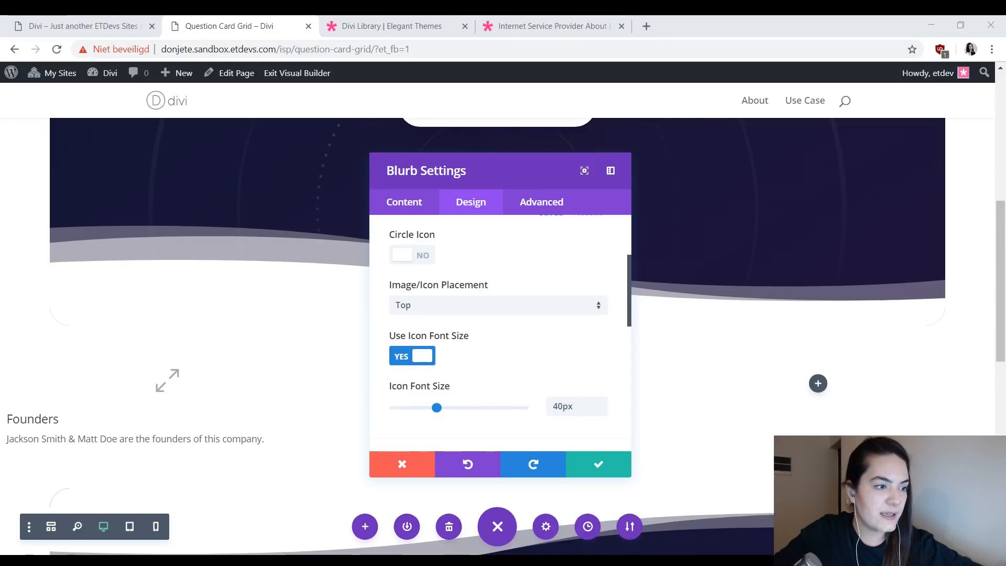
pyautogui.click(569, 357)
# - Enable hover styling for the icon color and set the hover color to rgba(255,255,255,0)
pyautogui.scroll(3, 561, 348)
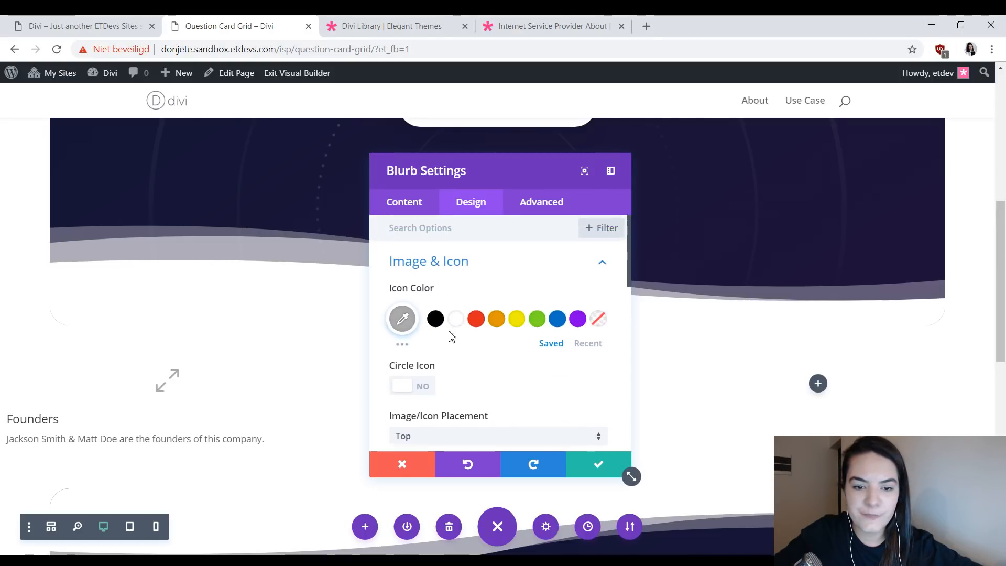
pyautogui.click(473, 287)
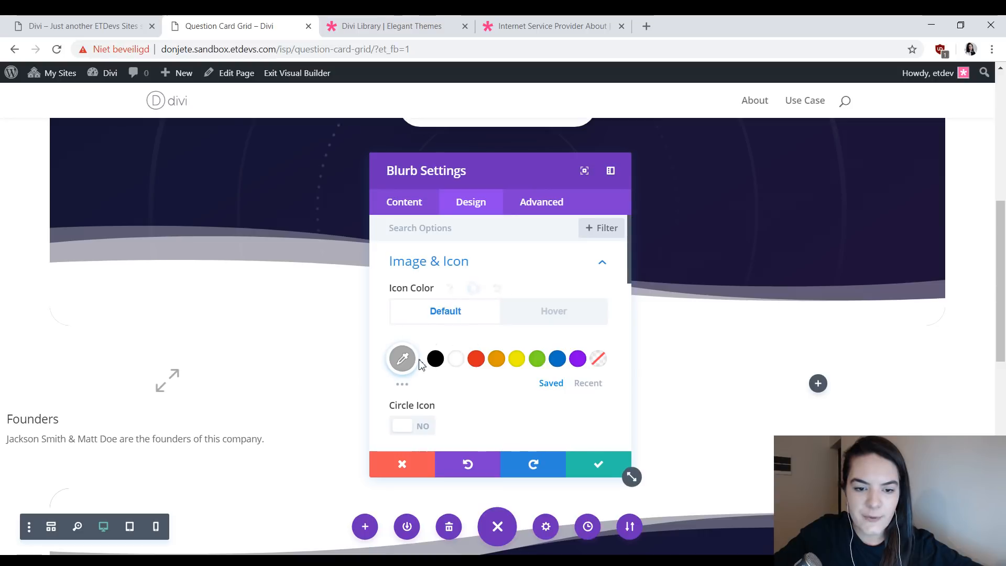
pyautogui.click(550, 324)
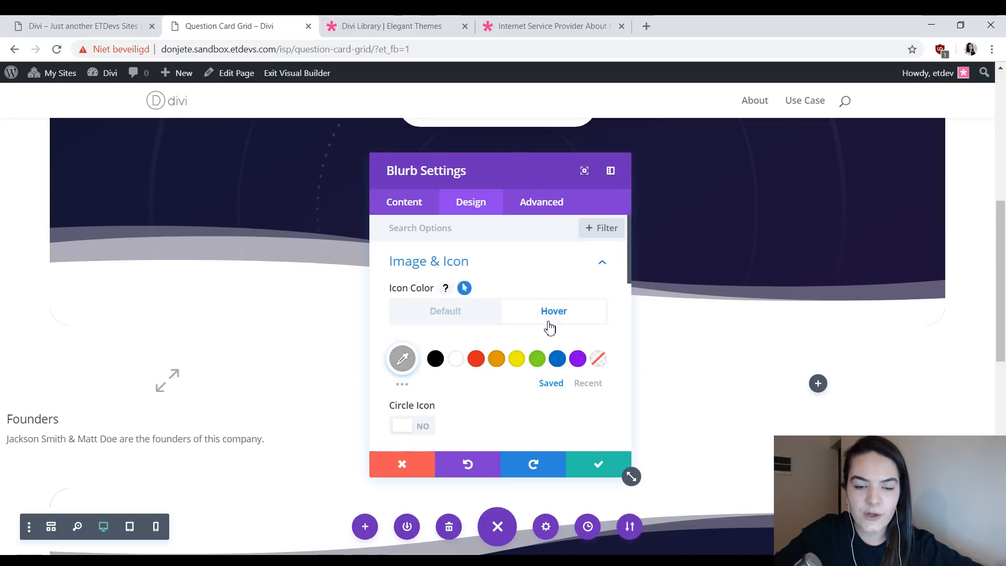
pyautogui.click(409, 365)
pyautogui.write('rgba(255,255,255,0)')
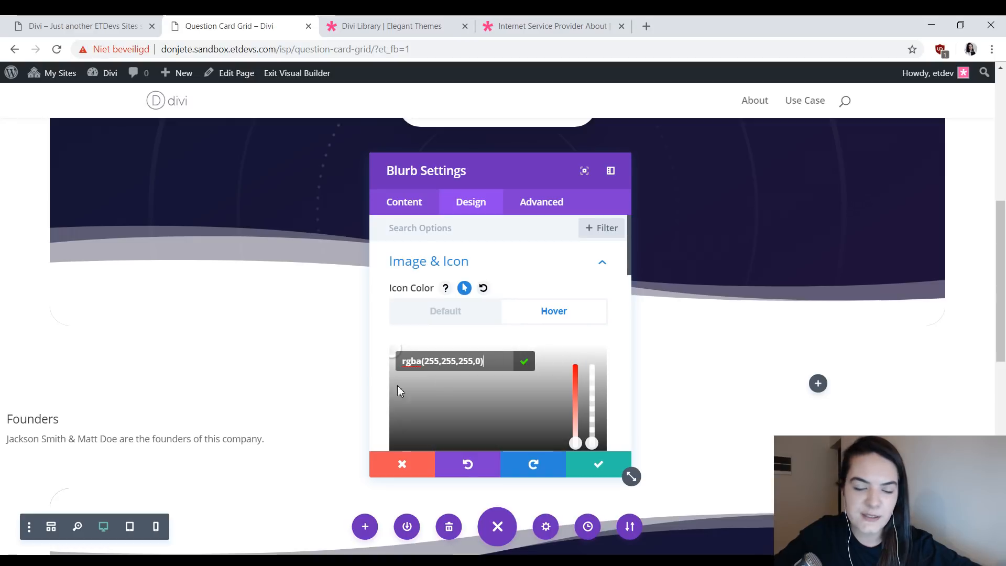
# - Center the blurb's text orientation after checking the icon color's default and hover states
pyautogui.click(456, 318)
pyautogui.click(524, 318)
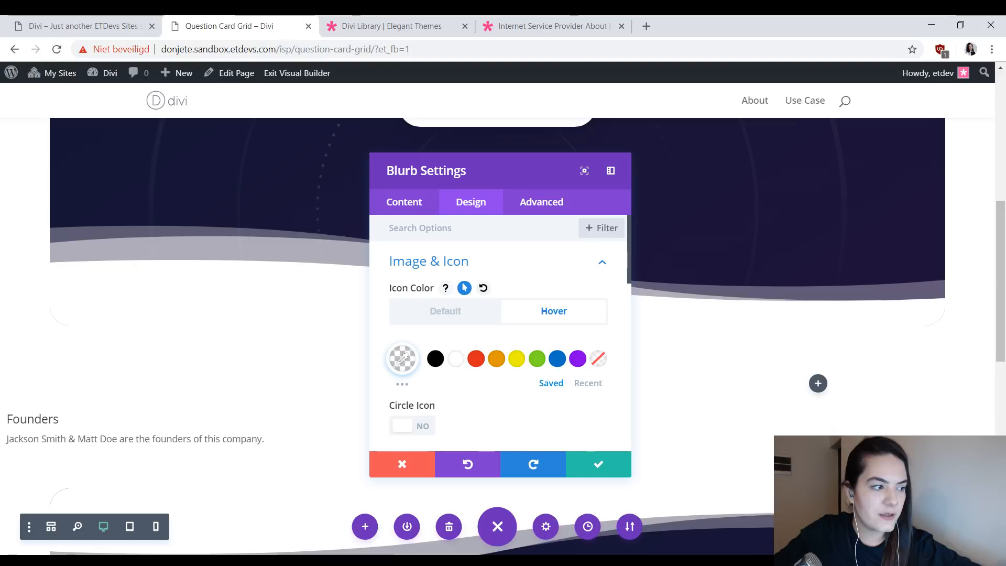
pyautogui.scroll(-4, 459, 362)
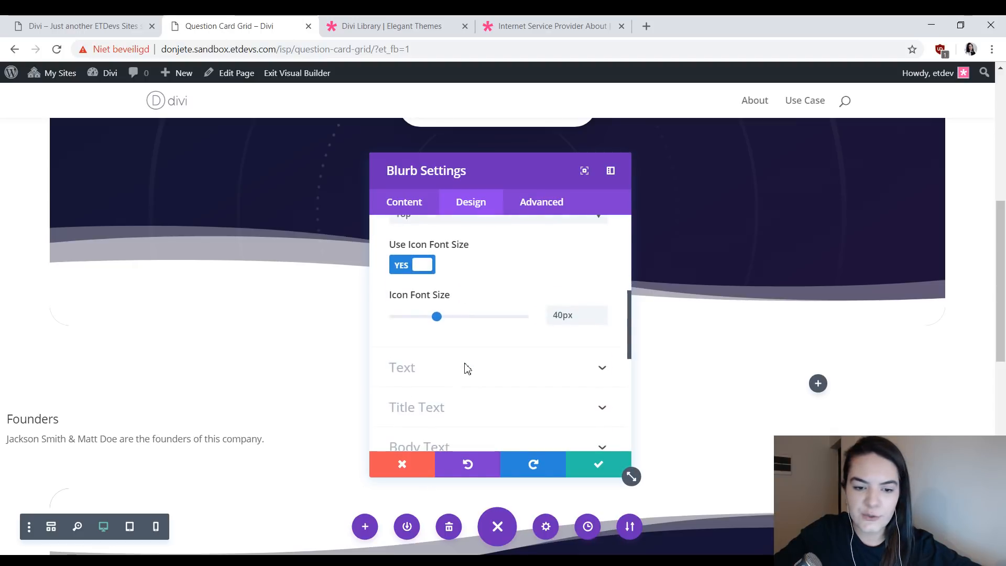
pyautogui.click(456, 381)
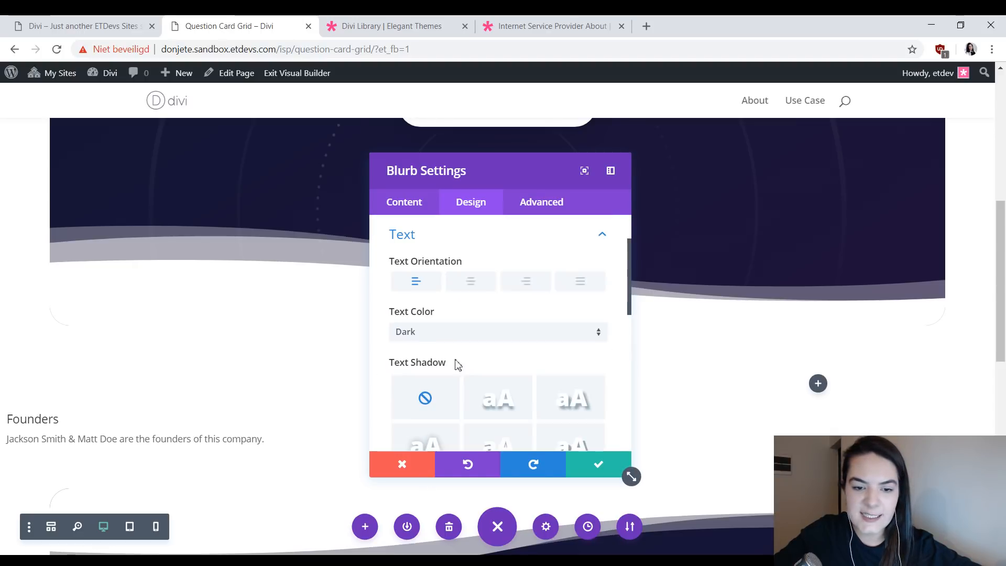
pyautogui.click(468, 284)
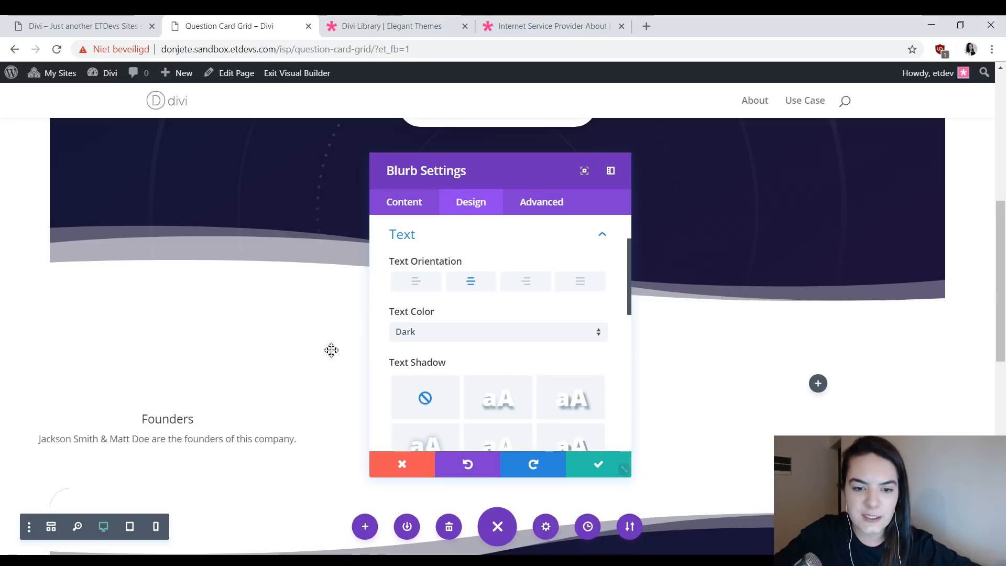
# - Set the blurb's title font to Poppins with a Bold font weight
pyautogui.scroll(-10, 467, 383)
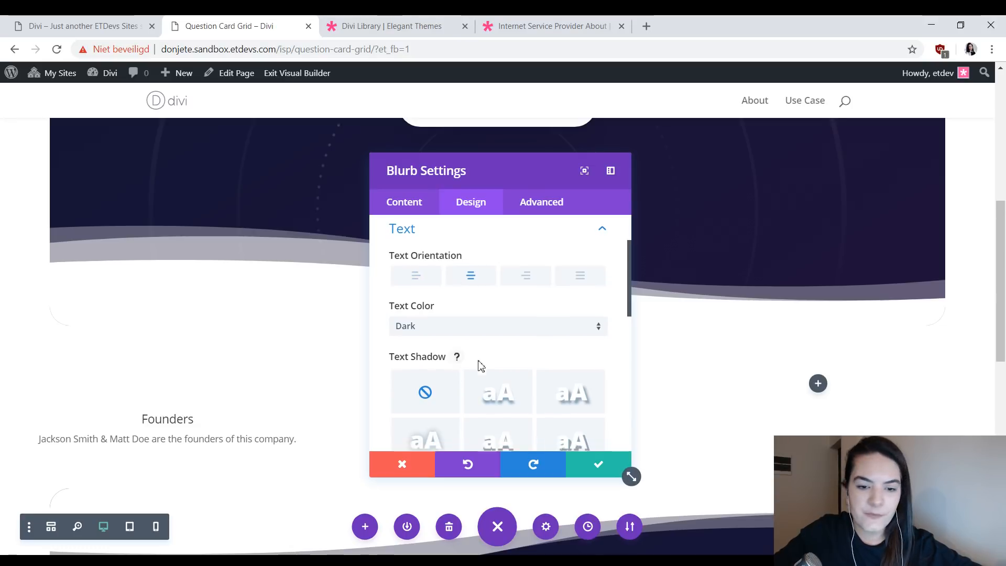
pyautogui.scroll(2, 452, 314)
pyautogui.click(454, 262)
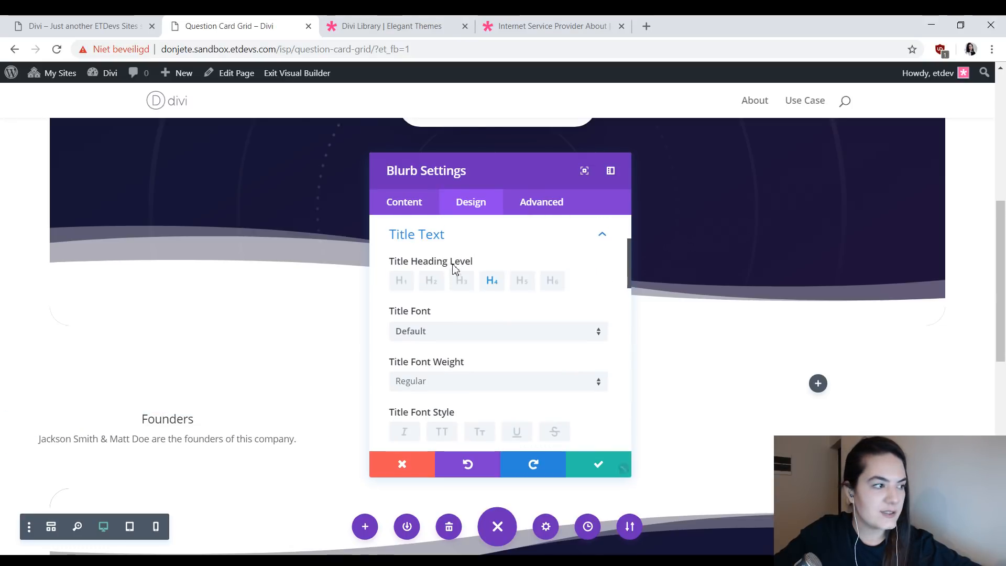
pyautogui.click(462, 332)
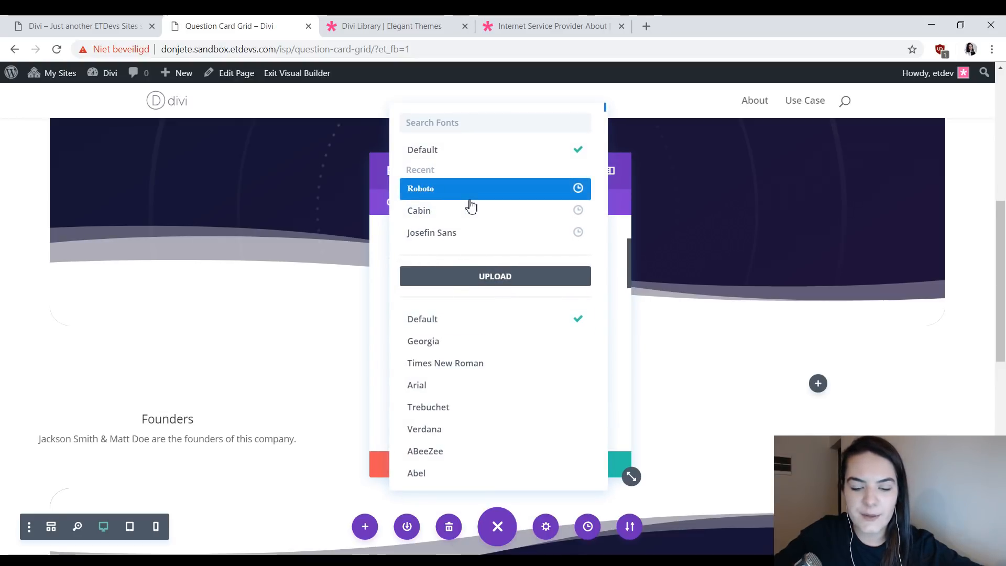
pyautogui.write('pop')
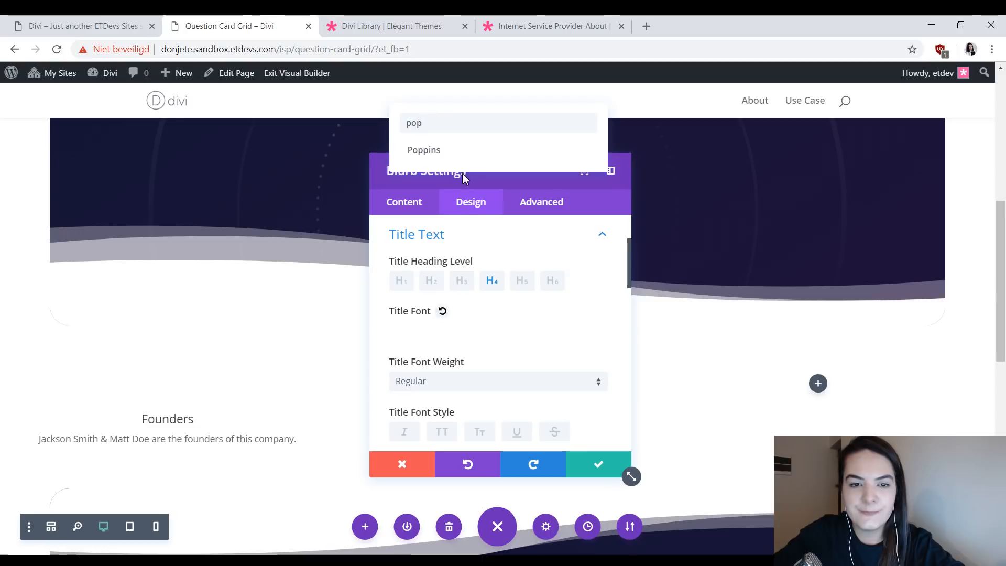
pyautogui.click(461, 152)
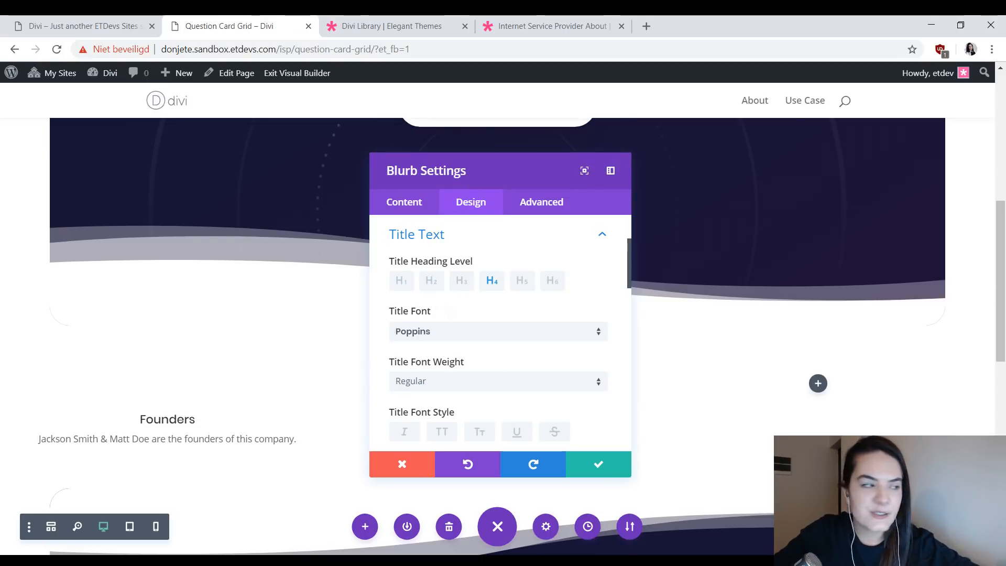
pyautogui.click(525, 394)
pyautogui.click(481, 425)
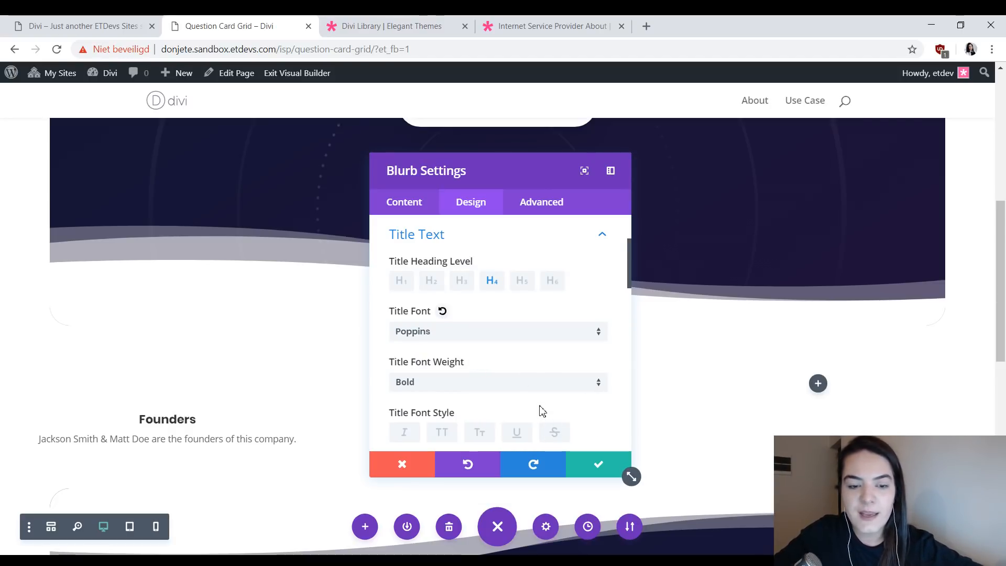
# - Set the blurb's title text color to dark gray and its text size to 40px
pyautogui.scroll(-1, 542, 410)
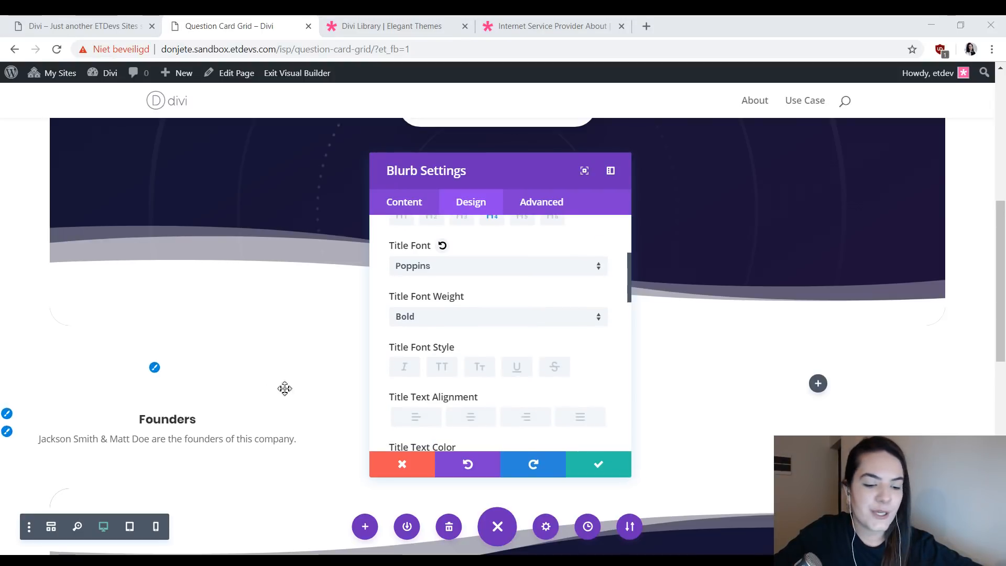
pyautogui.scroll(-2, 493, 371)
pyautogui.click(402, 347)
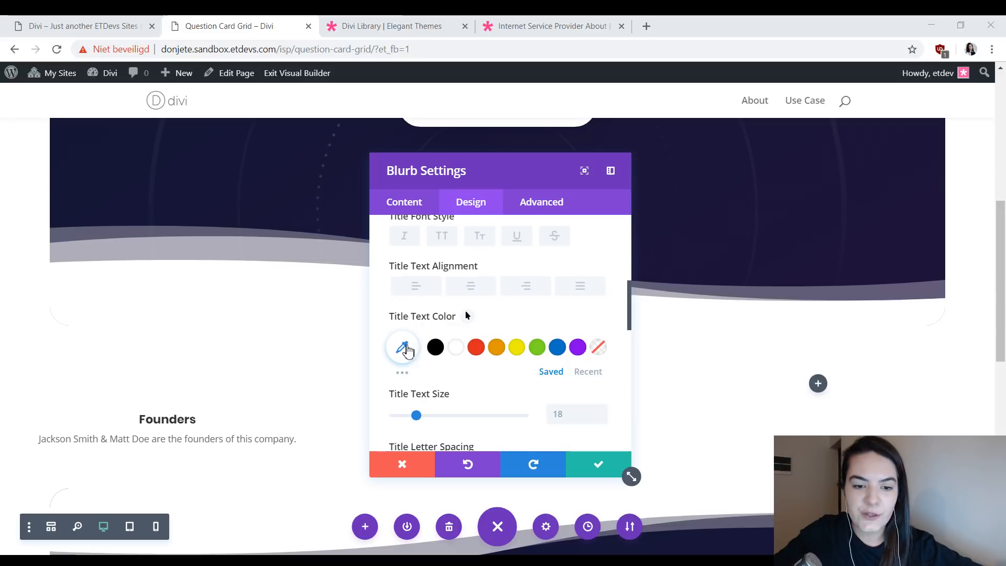
pyautogui.click(525, 328)
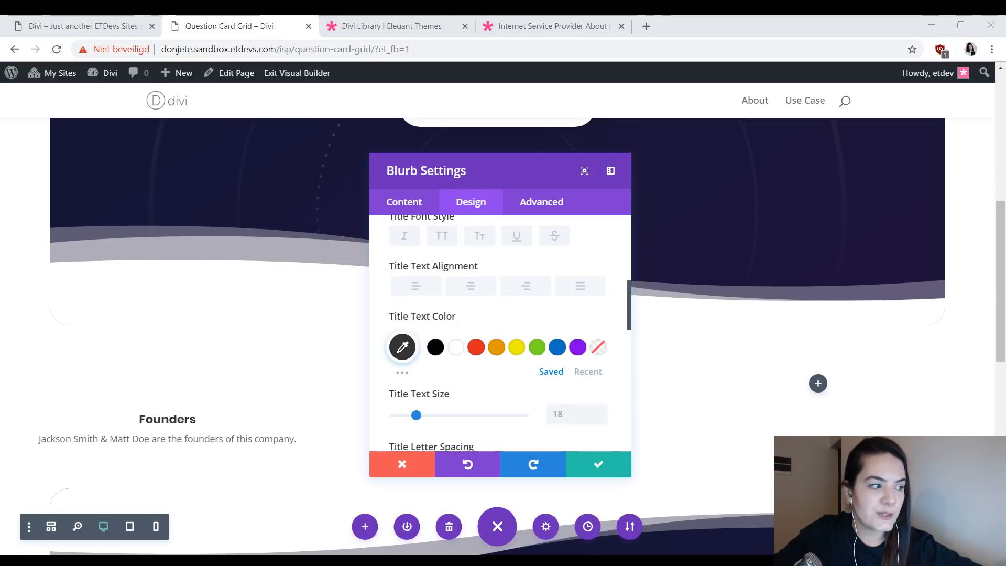
pyautogui.click(573, 417)
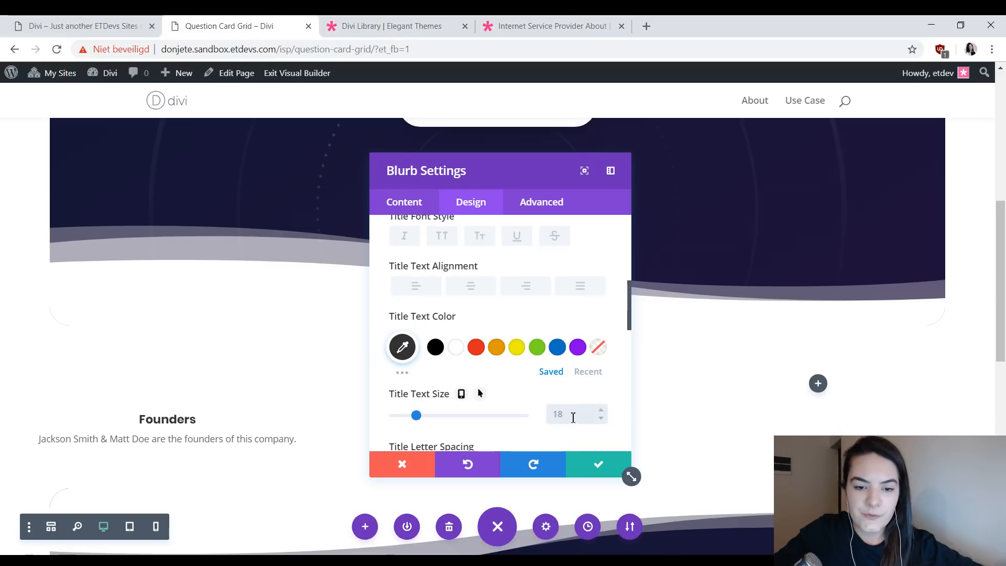
pyautogui.write('40px')
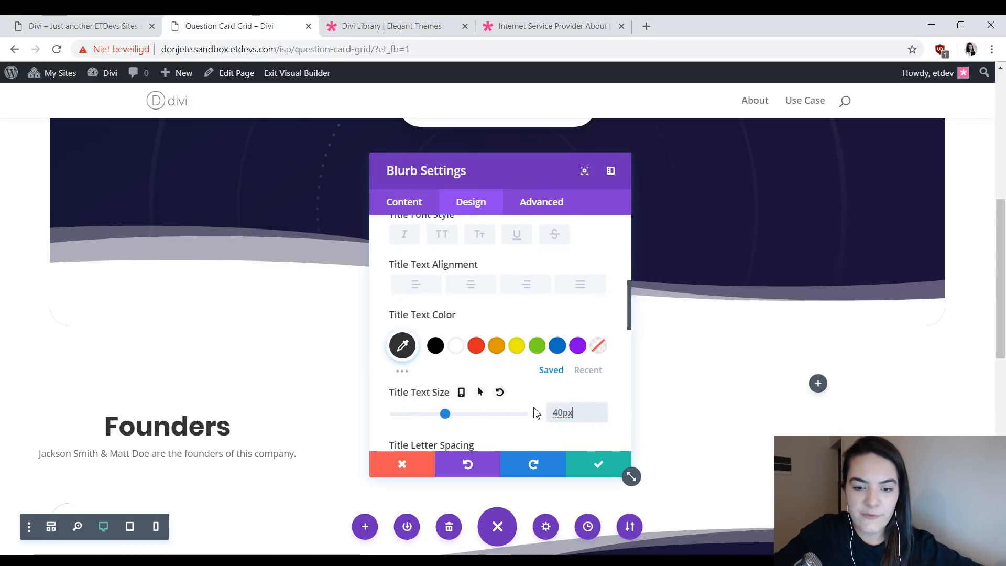
# - Set the blurb title's letter spacing to -3px
pyautogui.scroll(-1, 497, 387)
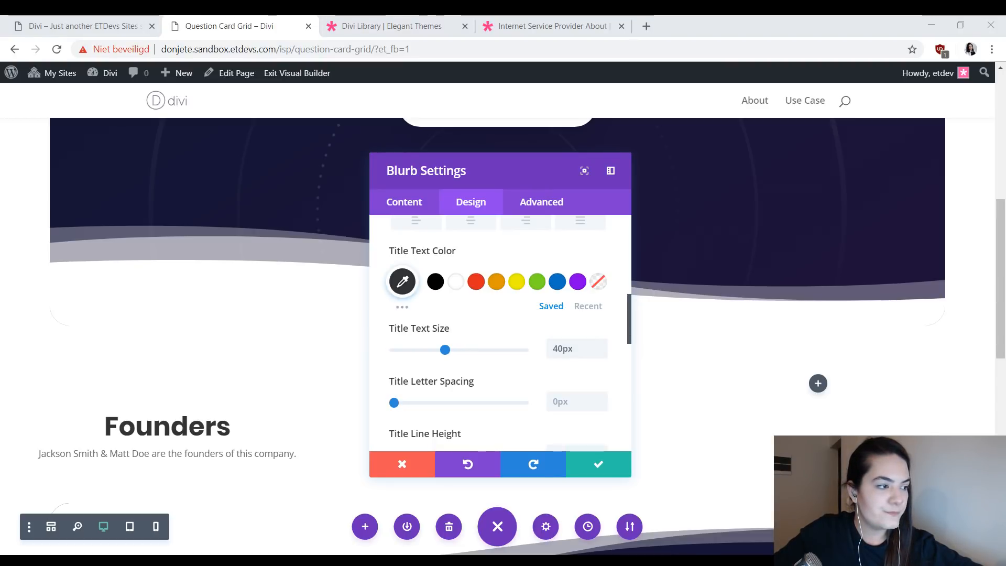
pyautogui.scroll(-1, 578, 382)
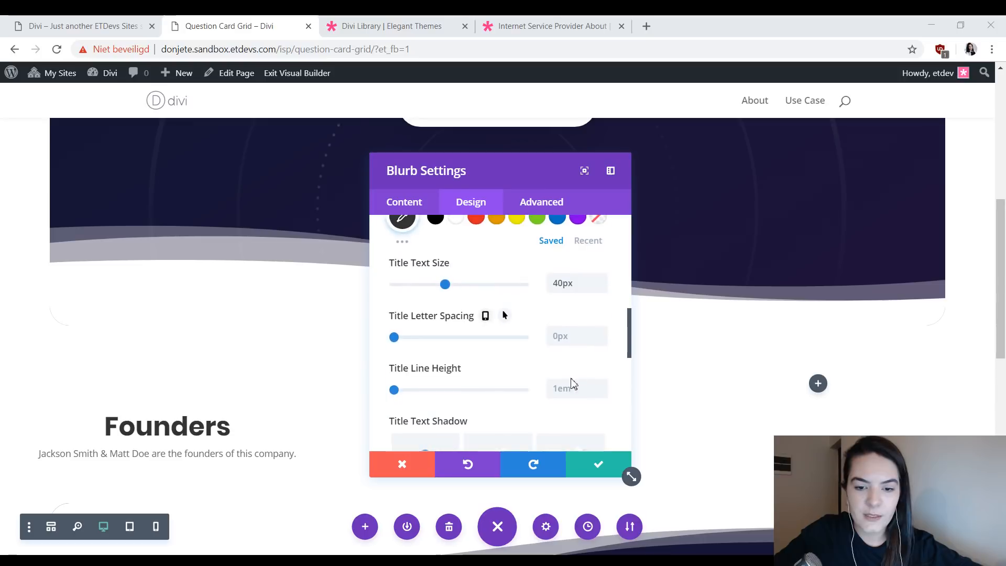
pyautogui.click(571, 342)
pyautogui.write('-3px')
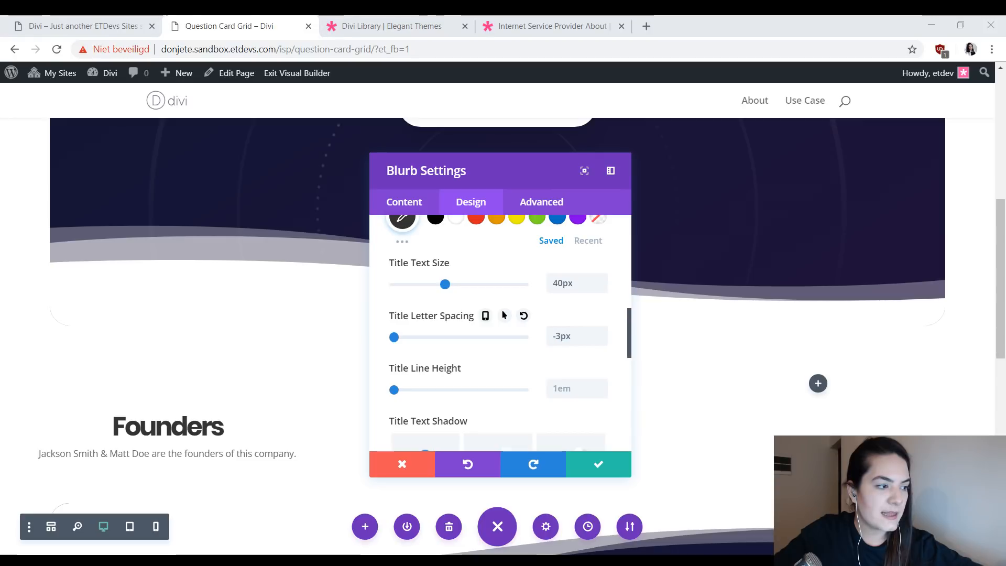
# - Enable hover styling for the title text color and set the hover color to rgba(255,255,255,0)
pyautogui.scroll(3, 393, 321)
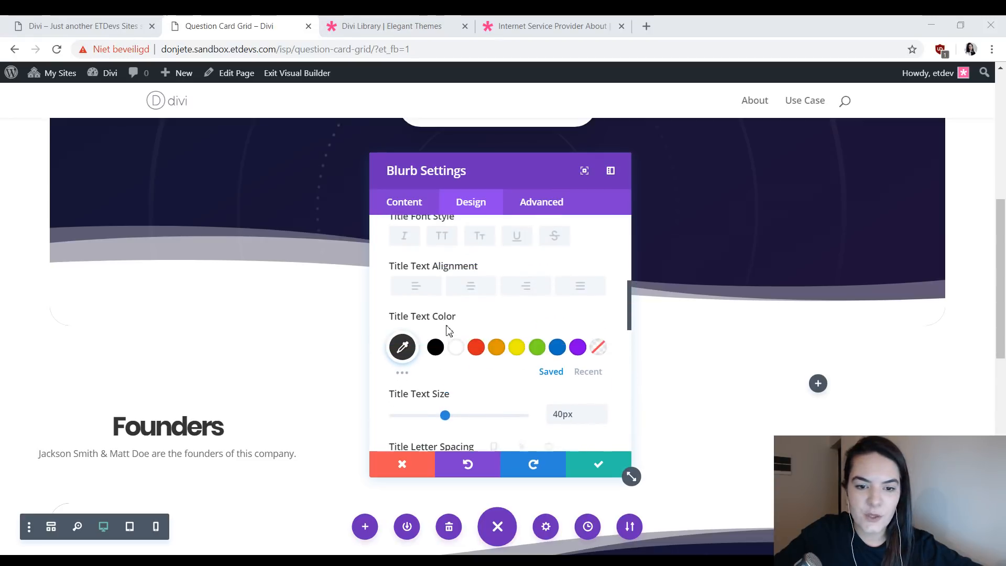
pyautogui.click(468, 317)
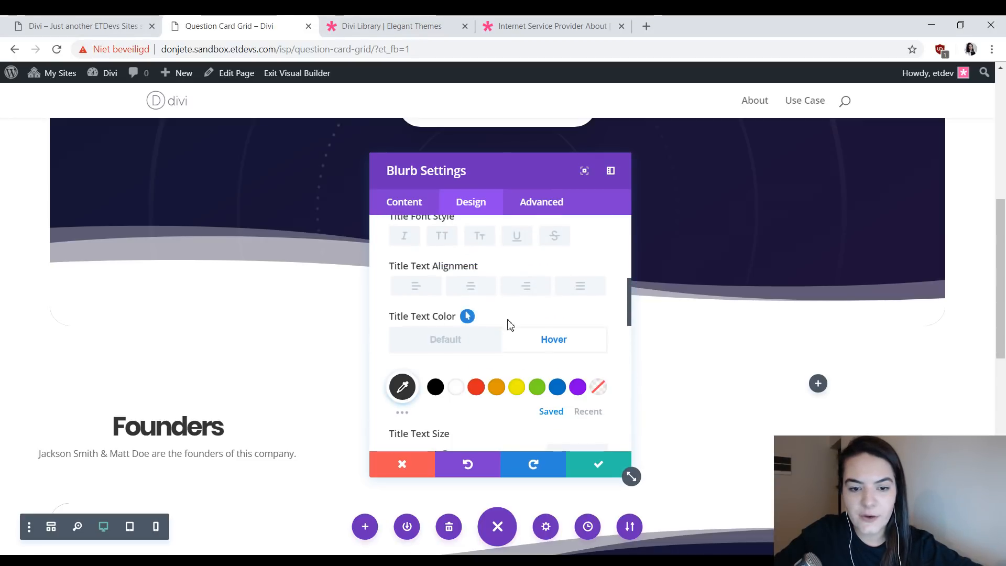
pyautogui.click(460, 347)
pyautogui.click(546, 346)
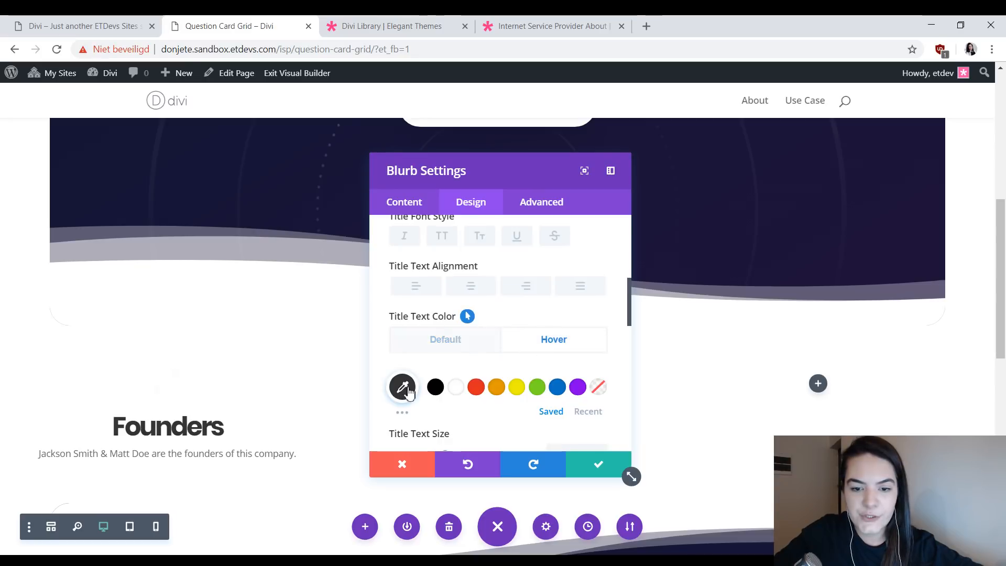
pyautogui.click(402, 387)
pyautogui.write('rgba(255,255,255,0)')
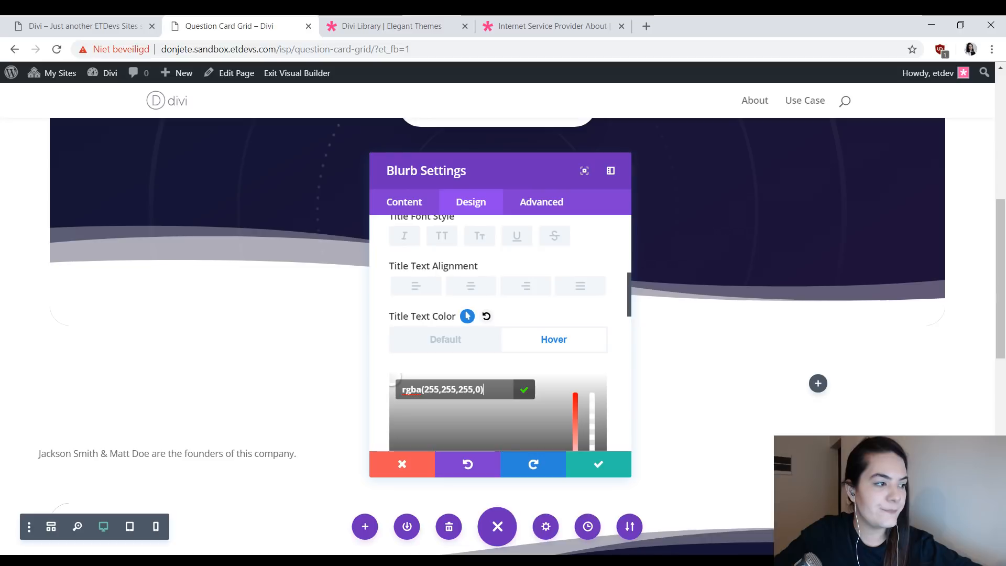
pyautogui.click(492, 340)
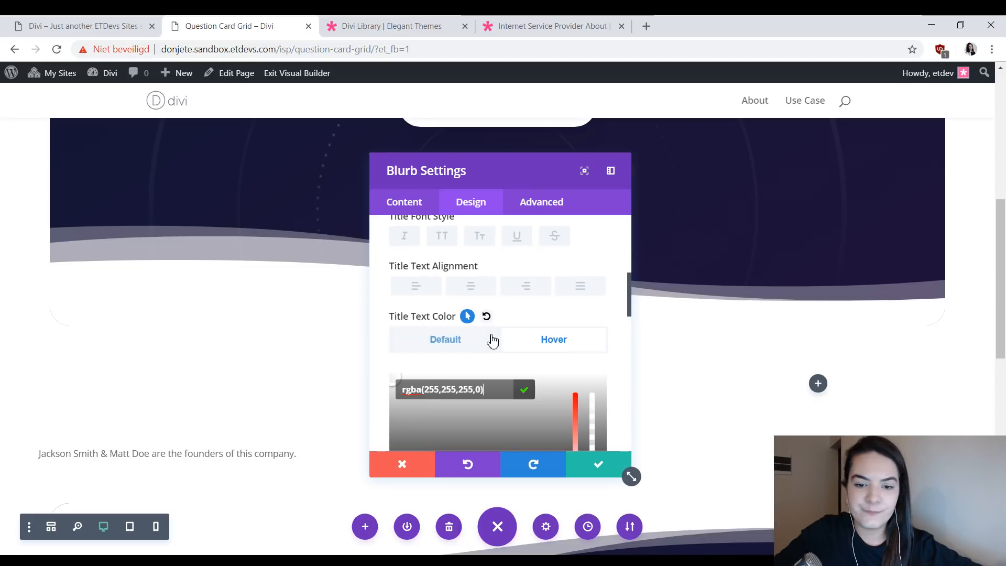
pyautogui.click(548, 345)
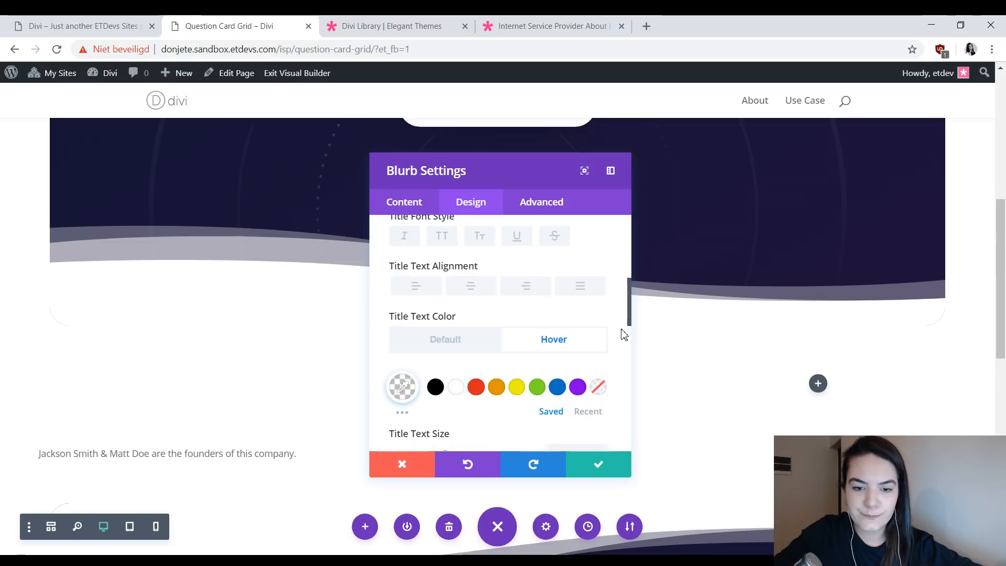
# - Set the blurb's body font to Open Sans with a Light font weight
pyautogui.scroll(-5, 478, 360)
pyautogui.click(471, 350)
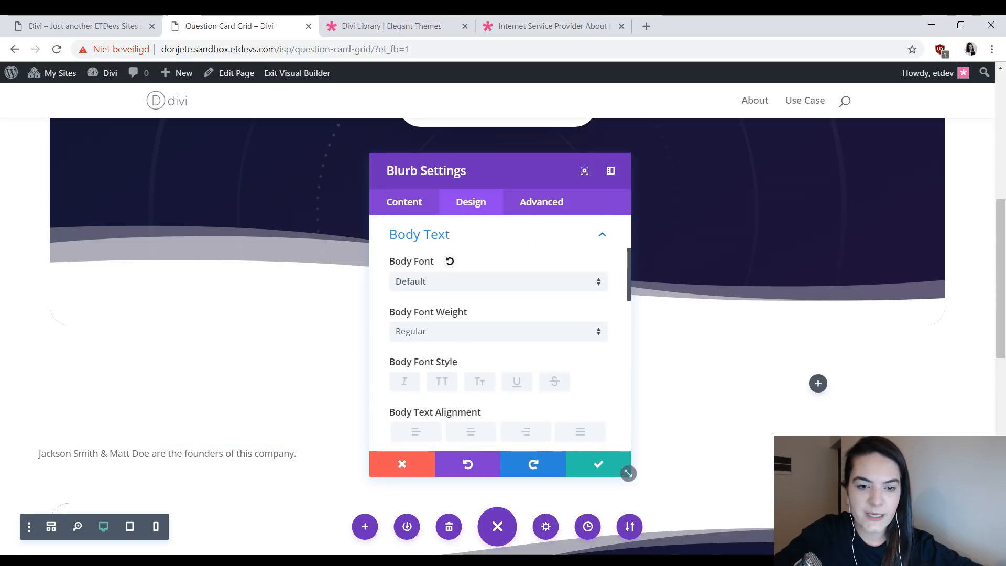
pyautogui.click(460, 288)
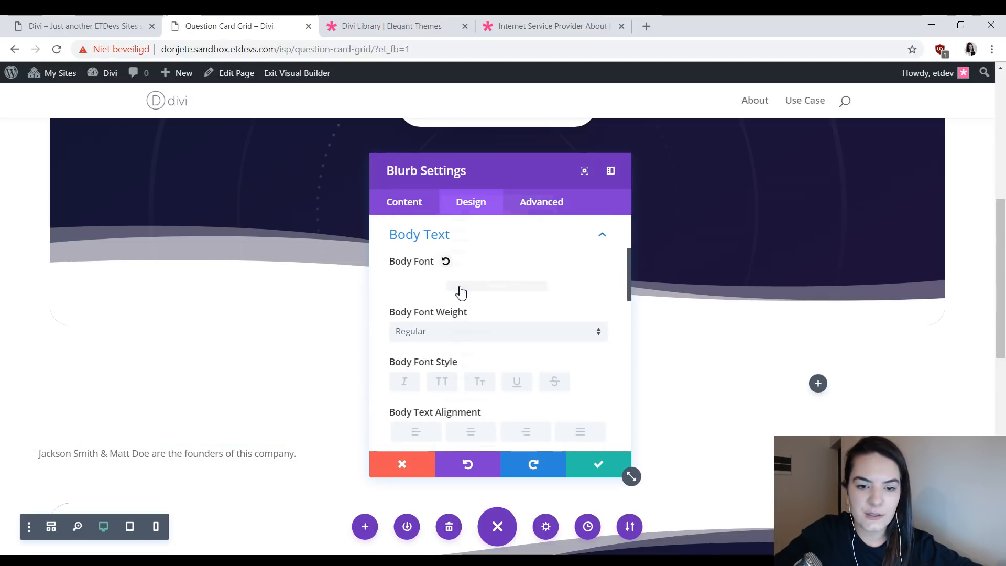
pyautogui.write('ope')
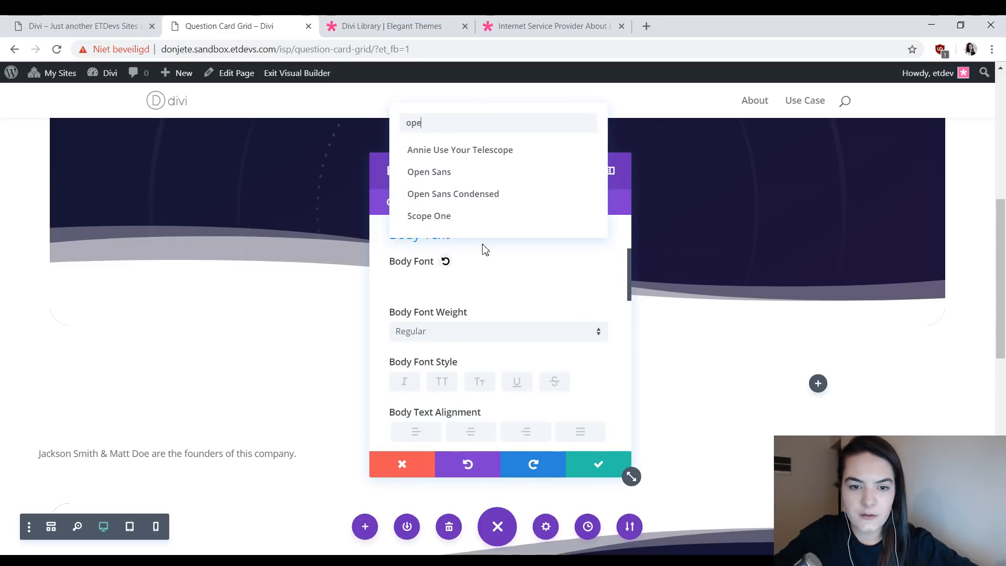
pyautogui.click(460, 170)
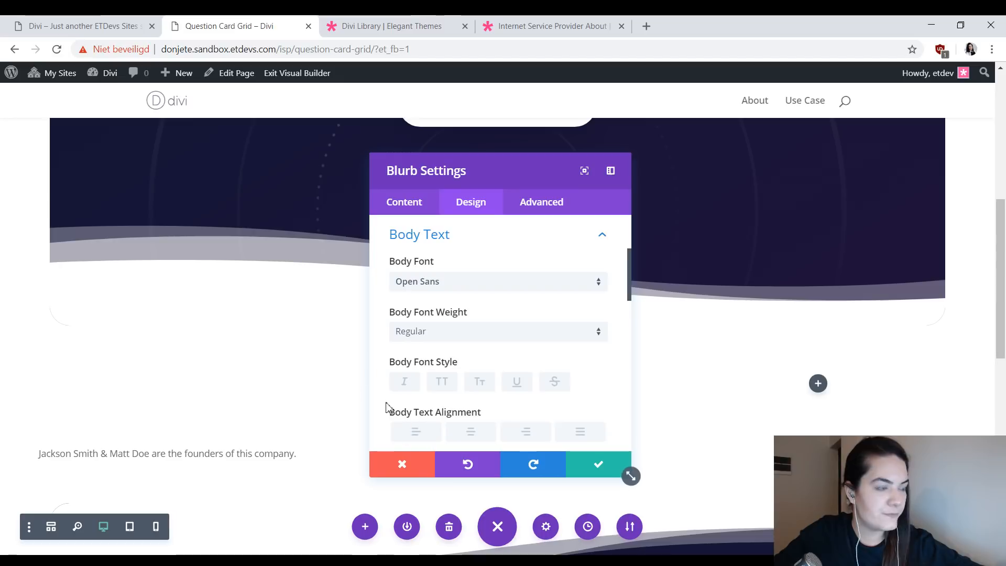
pyautogui.click(449, 331)
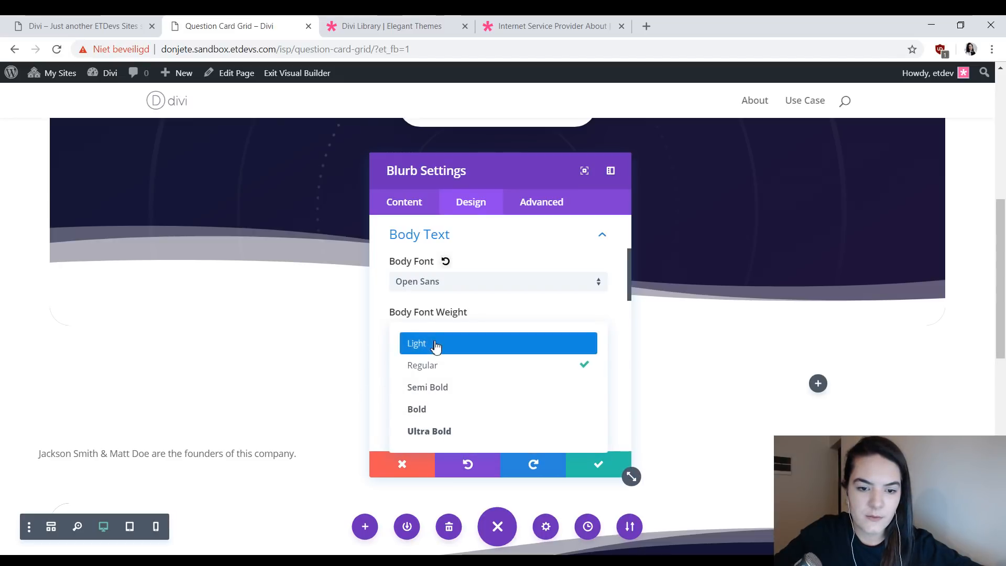
pyautogui.click(435, 345)
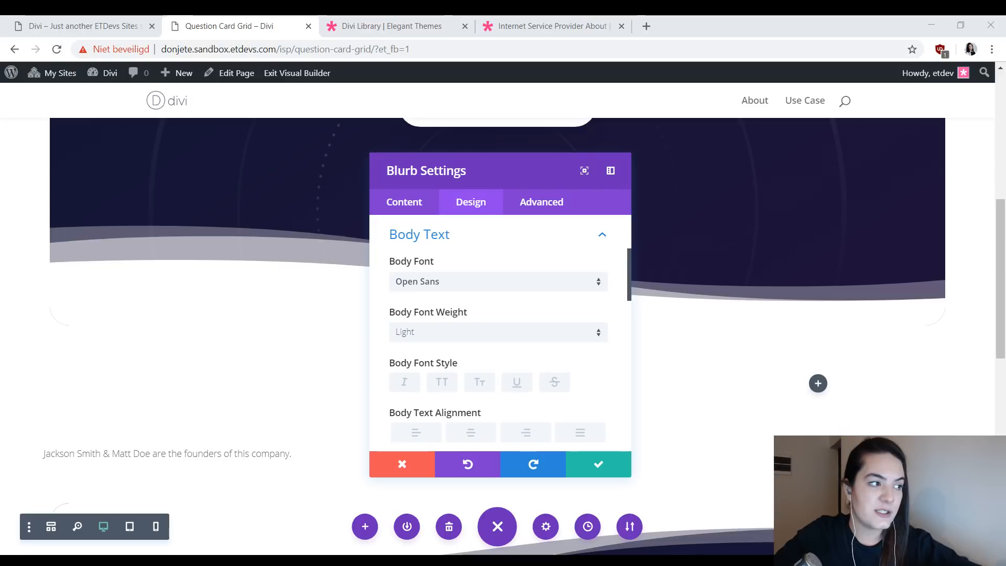
# - Set the blurb's default body text color to the fully transparent rgba(255,255,255,0)
pyautogui.scroll(-3, 414, 334)
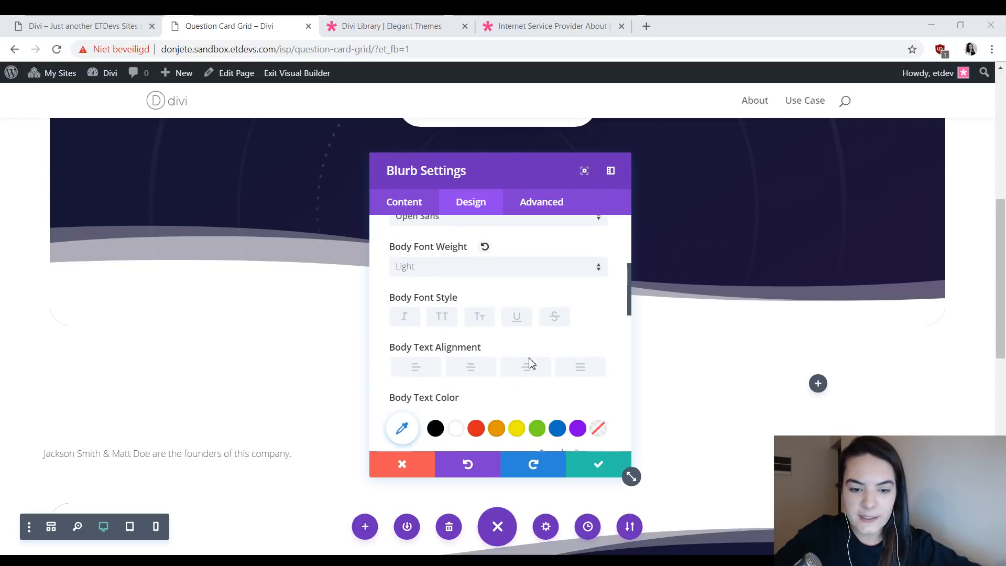
pyautogui.click(404, 362)
pyautogui.write('rgba(255,255,255,0)')
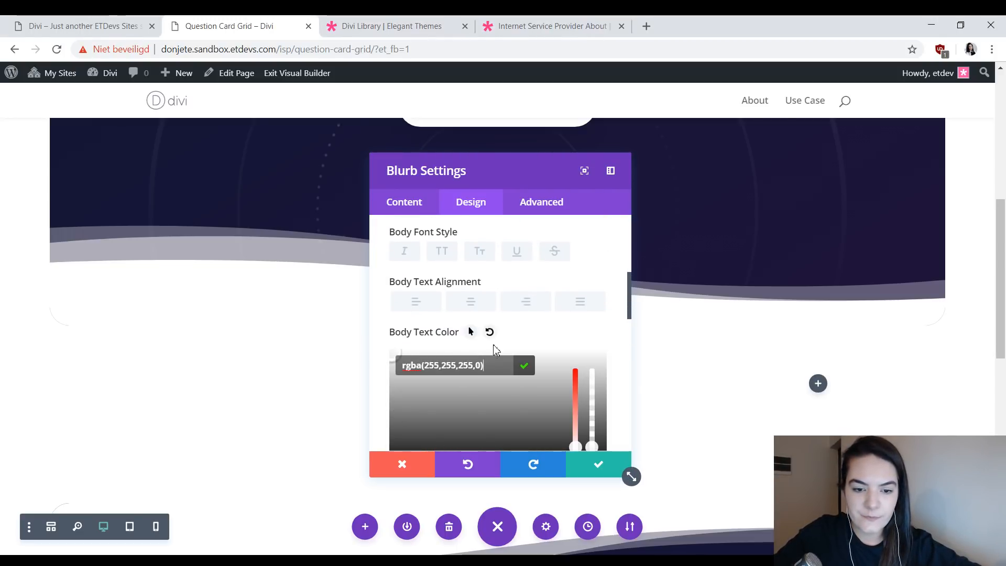
pyautogui.click(524, 365)
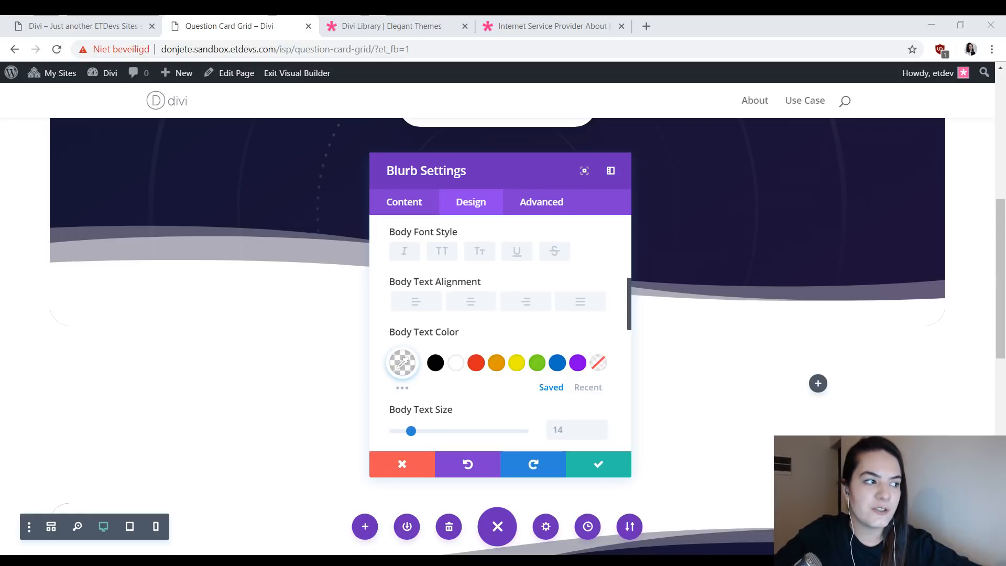
# - Set the blurb's body text size to 25px
pyautogui.click(574, 431)
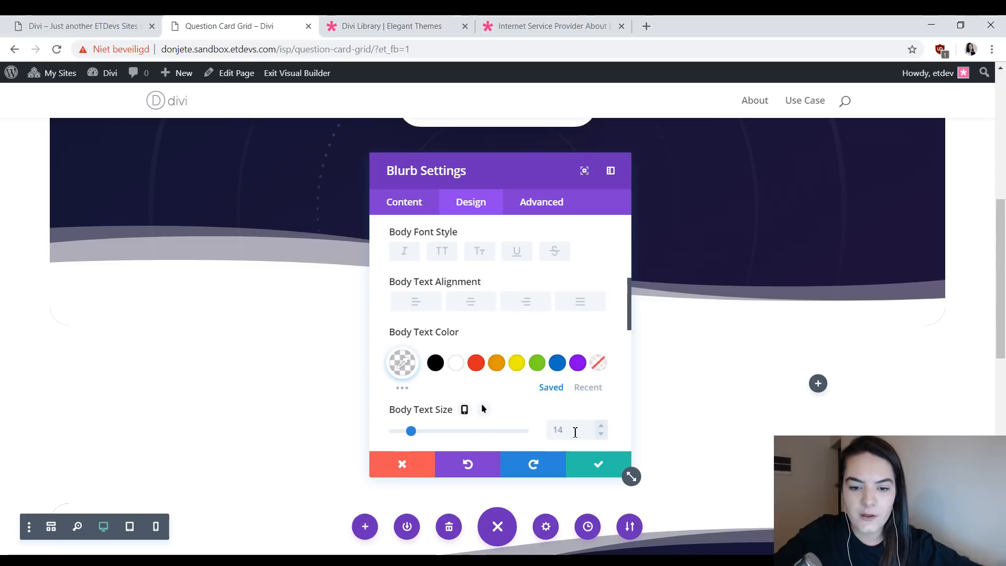
pyautogui.write('25px')
pyautogui.scroll(-4, 578, 401)
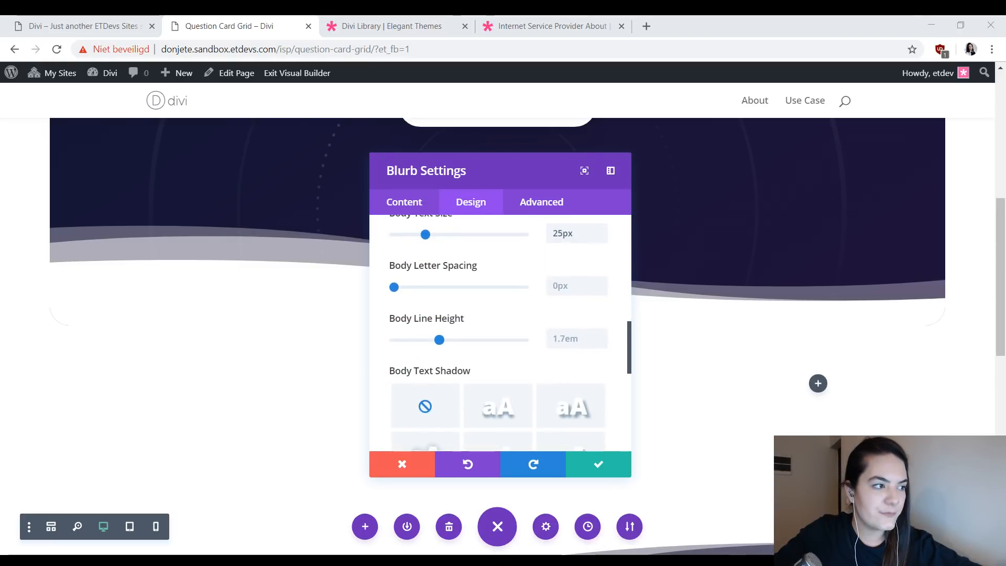
# - Set the blurb's body letter spacing to -2px and its body line height to 1.6em
pyautogui.click(562, 285)
pyautogui.write('-2px')
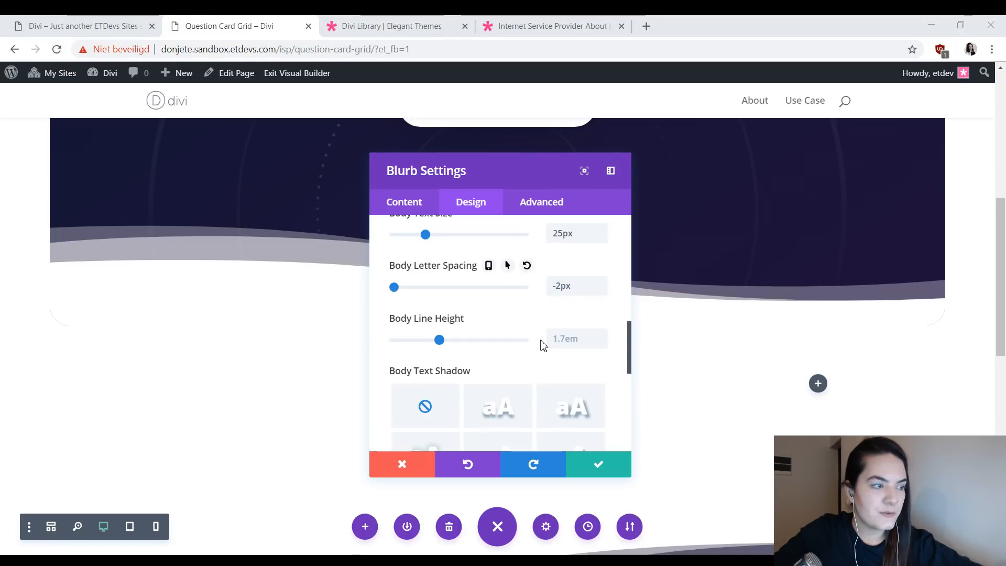
pyautogui.click(602, 344)
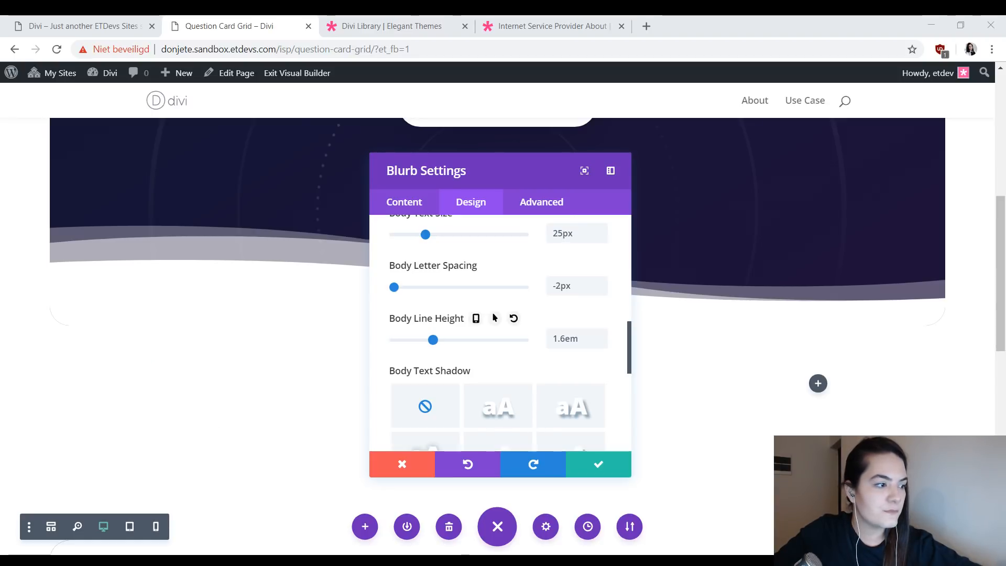
# - Enable hover styling for the body text color and set the hover color to black
pyautogui.scroll(3, 529, 357)
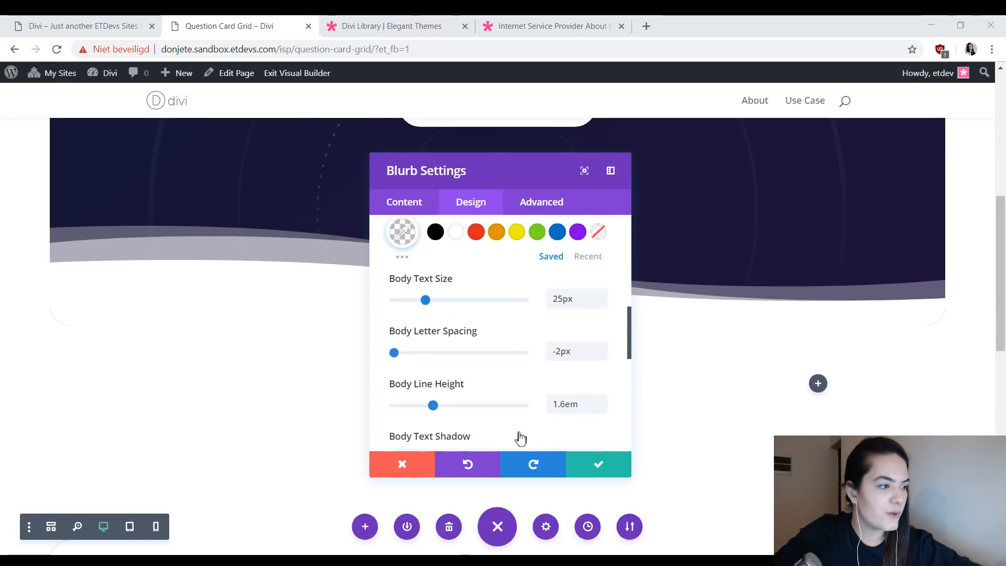
pyautogui.scroll(2, 488, 341)
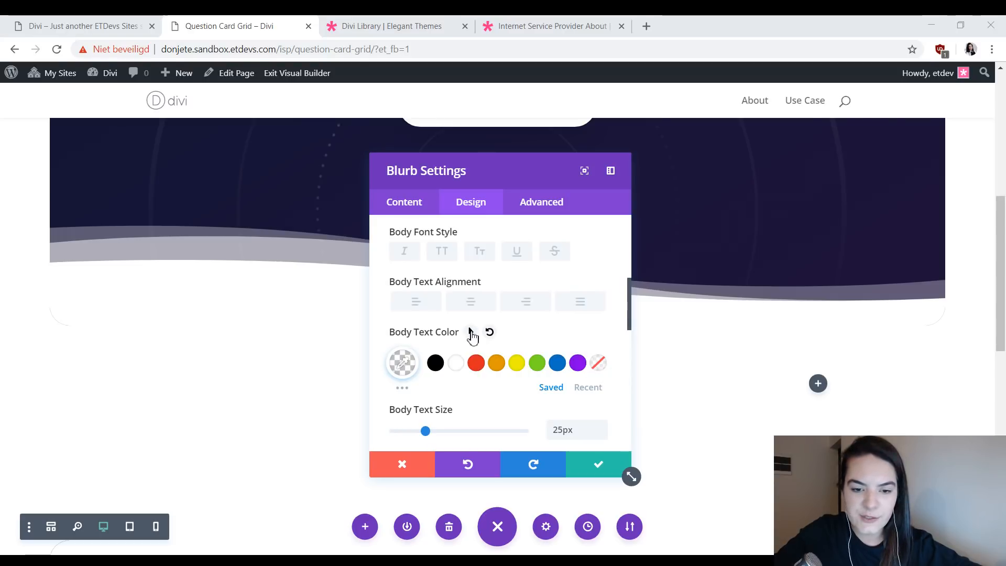
pyautogui.click(470, 333)
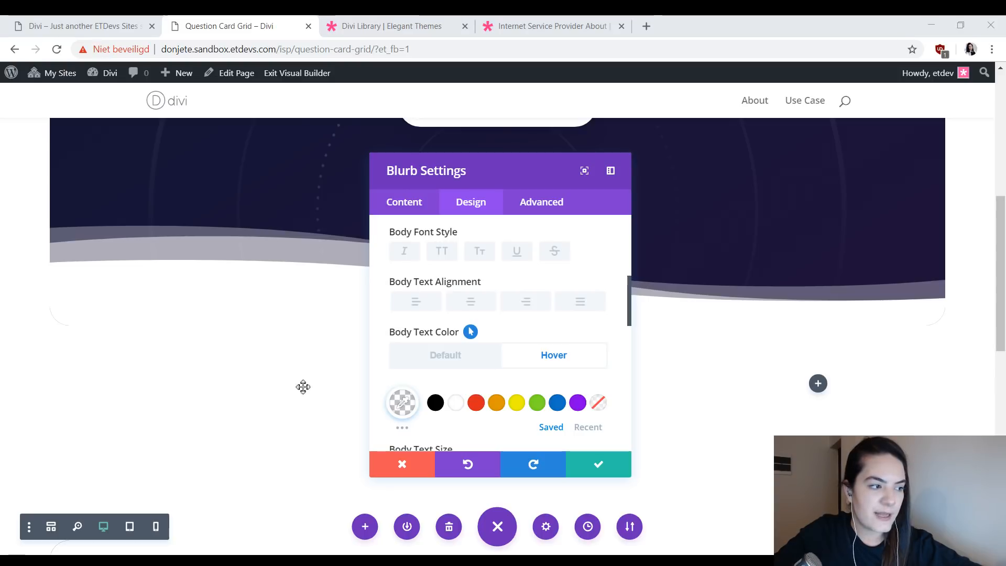
pyautogui.click(402, 401)
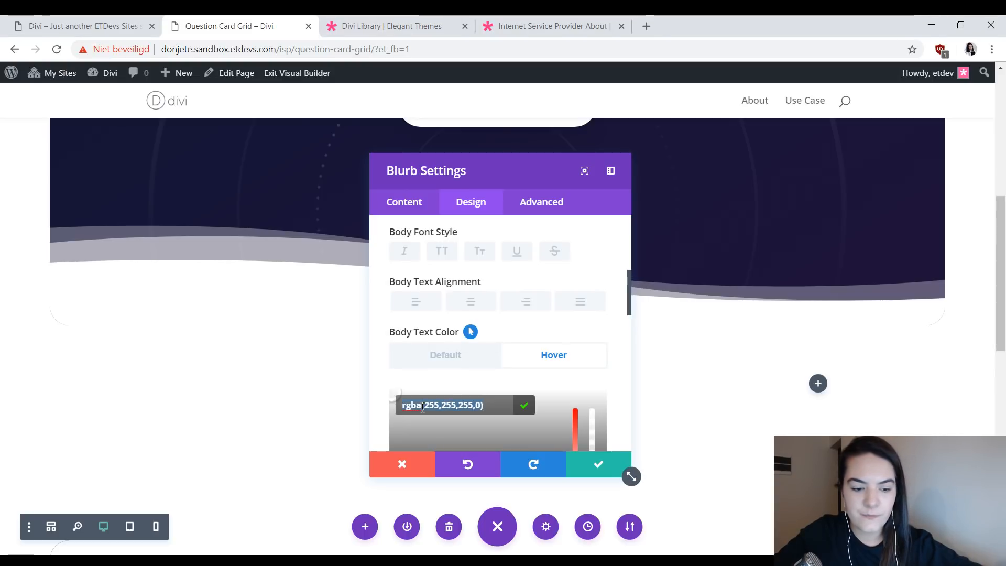
pyautogui.write('#000000')
# - Compare the blurb's default and hover text states with the Founders card on the finished example page
pyautogui.click(471, 360)
pyautogui.click(543, 367)
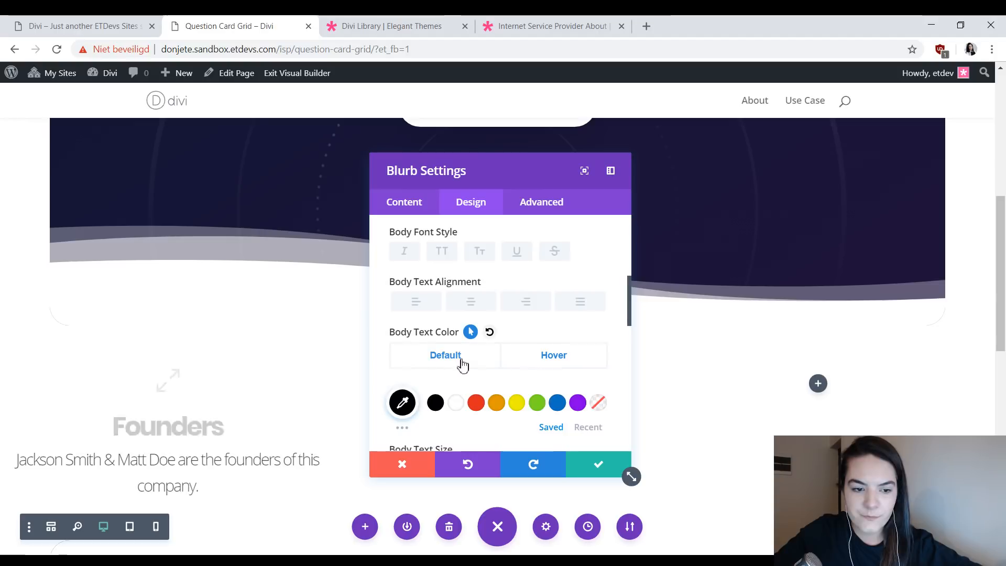
pyautogui.click(463, 365)
pyautogui.click(571, 365)
pyautogui.click(455, 360)
pyautogui.click(524, 359)
pyautogui.click(484, 357)
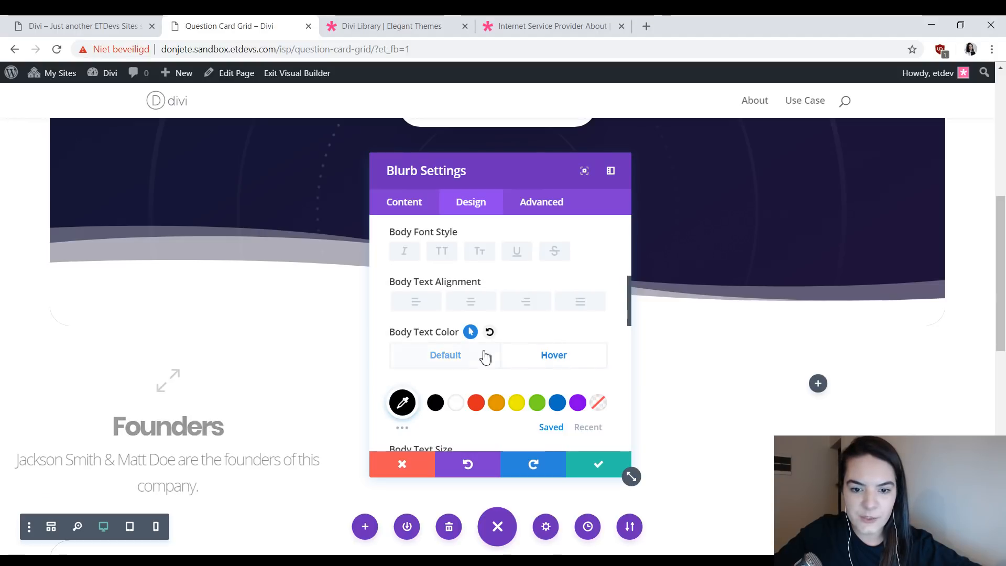
pyautogui.click(523, 355)
pyautogui.click(58, 22)
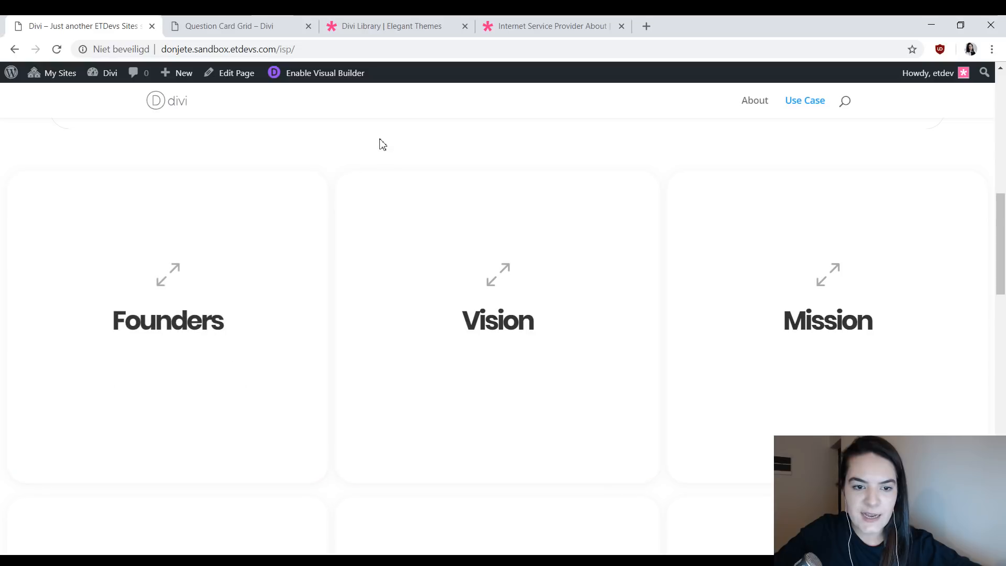
pyautogui.click(224, 28)
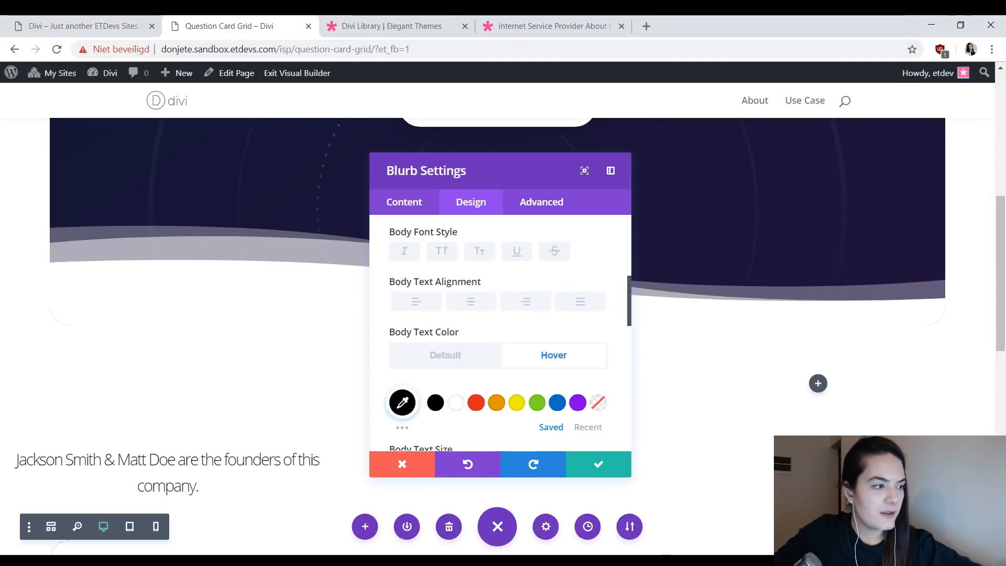
# - Give the blurb linked top and bottom custom padding of 9vw
pyautogui.scroll(-6, 442, 355)
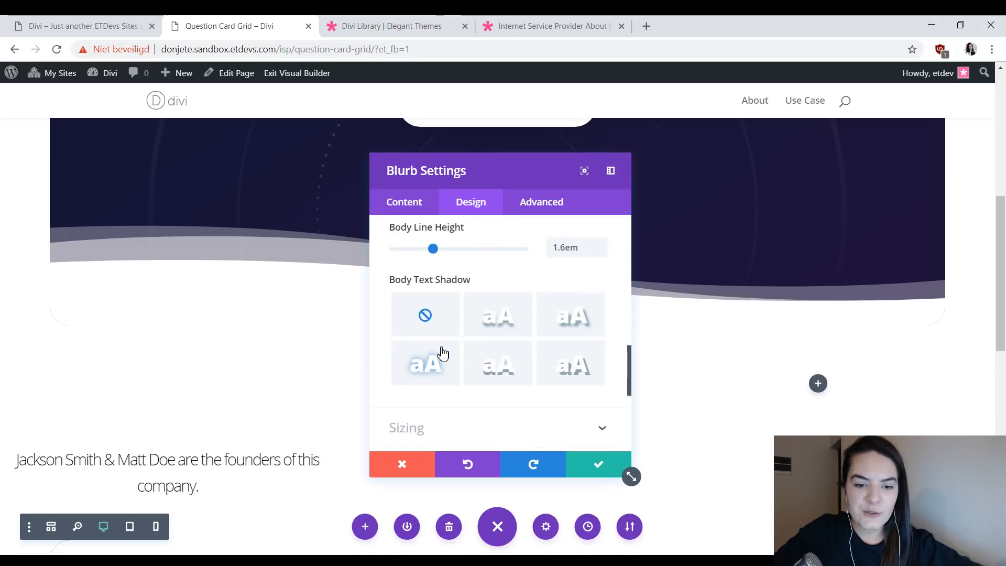
pyautogui.click(451, 338)
pyautogui.click(100, 26)
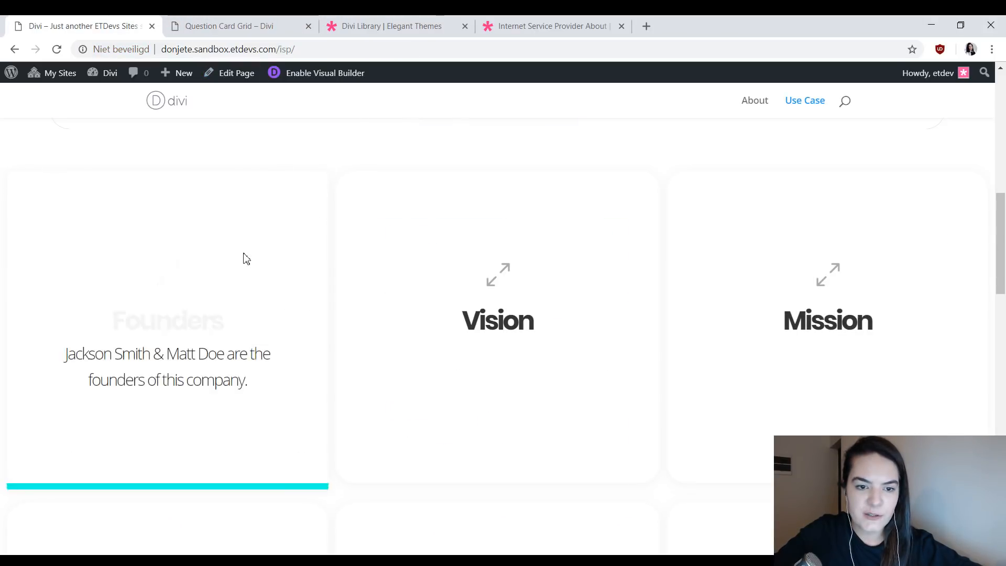
pyautogui.click(222, 27)
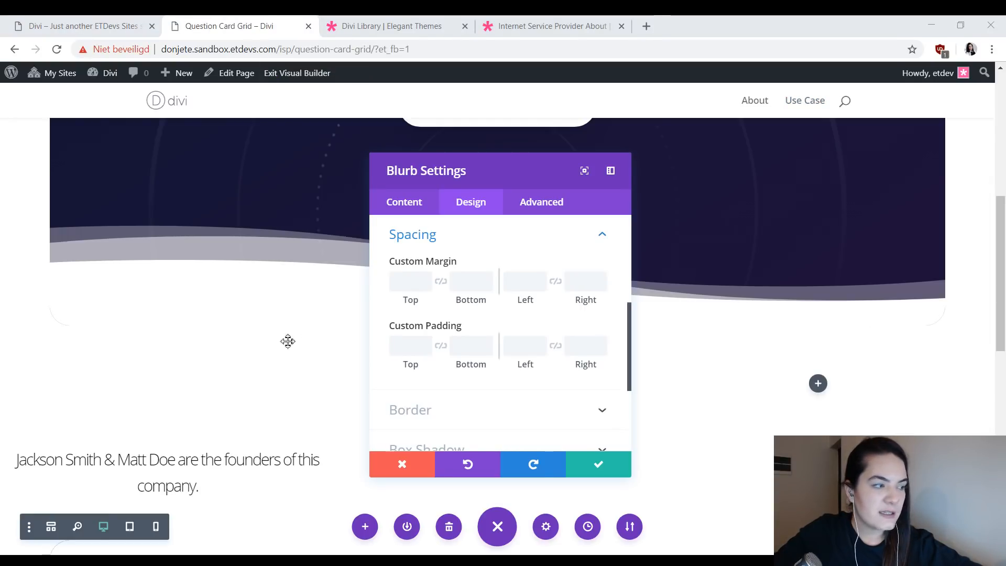
pyautogui.click(401, 347)
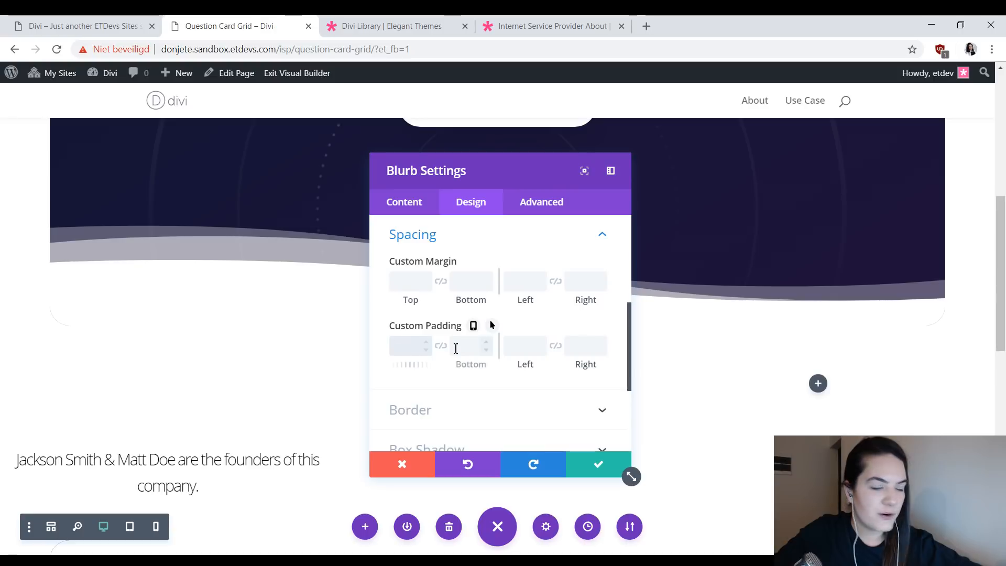
pyautogui.write('9vw')
pyautogui.click(444, 348)
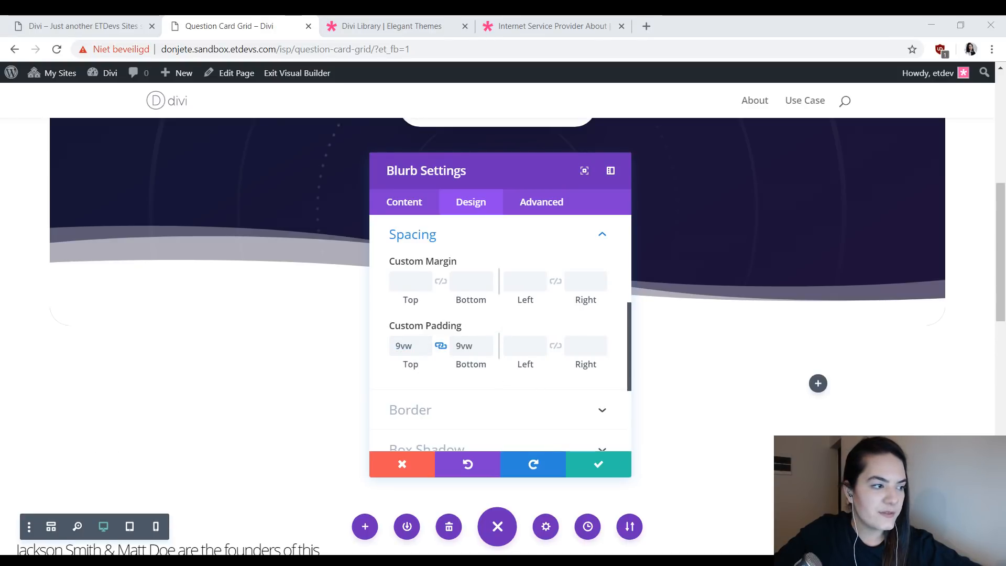
# - Give the blurb linked left and right custom padding of 50px
pyautogui.click(523, 342)
pyautogui.write('50px')
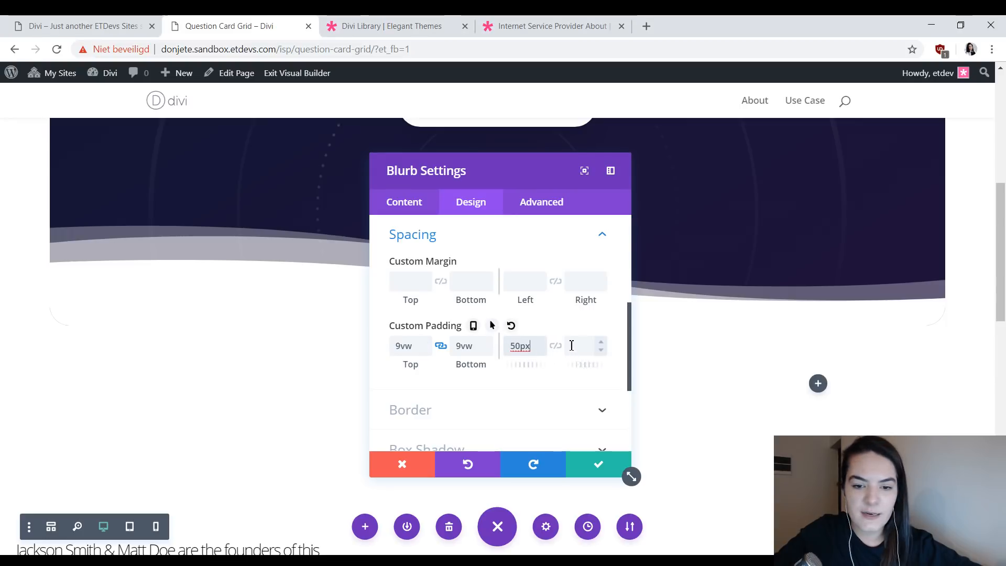
pyautogui.click(556, 346)
# - Set all four of the blurb's rounded border corners to 30px
pyautogui.scroll(-4, 154, 357)
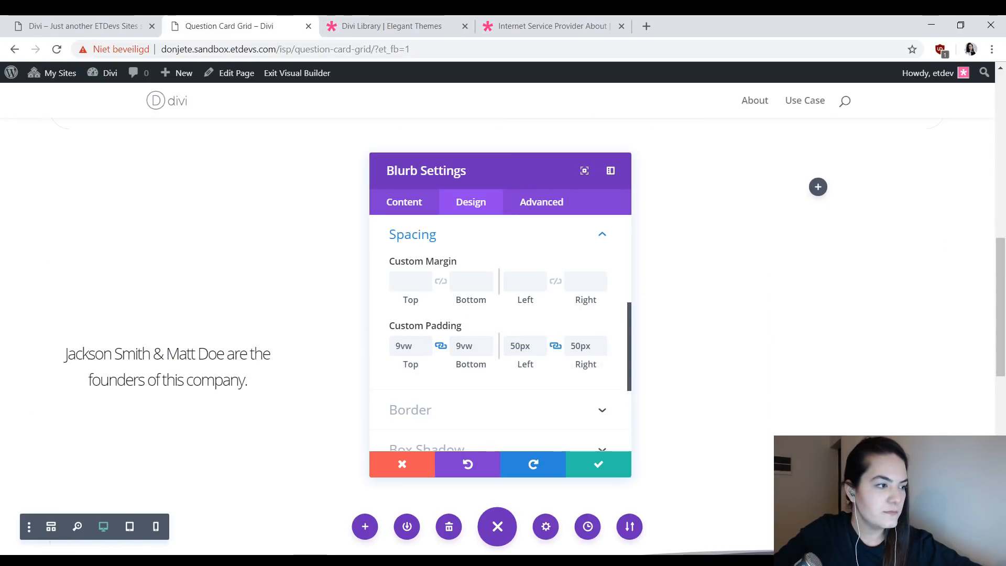
pyautogui.scroll(-3, 454, 398)
pyautogui.click(456, 253)
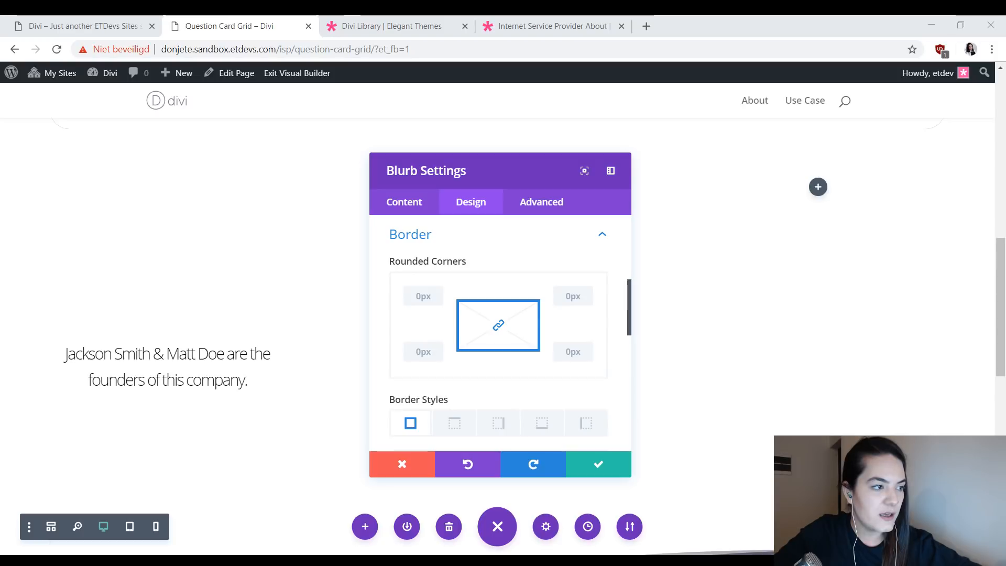
pyautogui.click(425, 297)
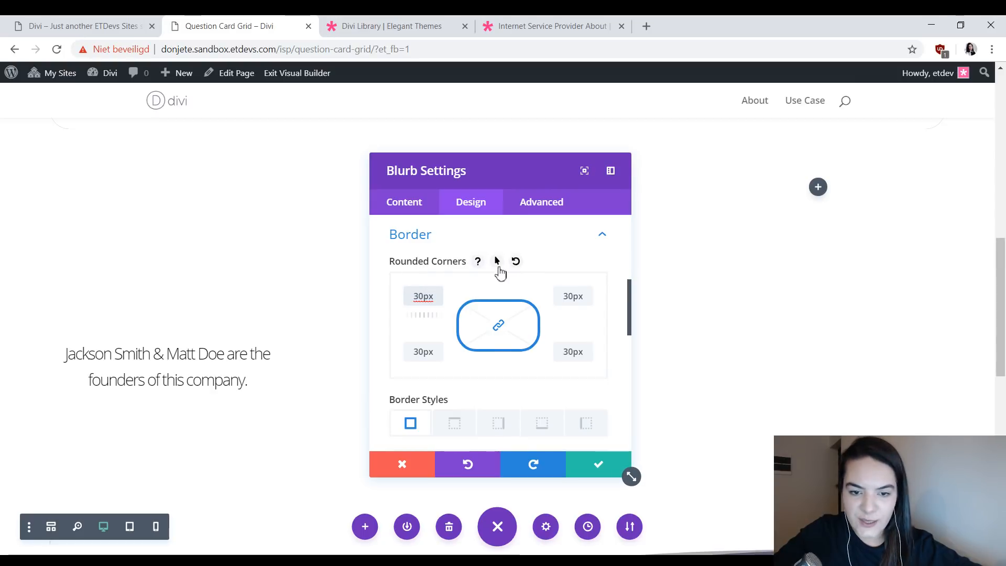
# - Enable hover styling for the rounded corners and set all four hover corners to 0px
pyautogui.click(497, 263)
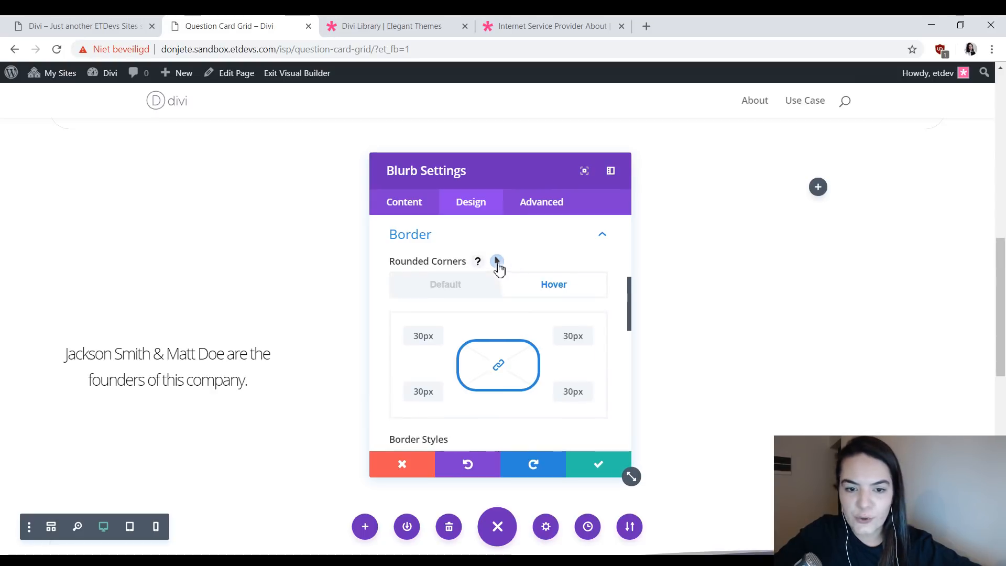
pyautogui.click(435, 290)
pyautogui.click(555, 284)
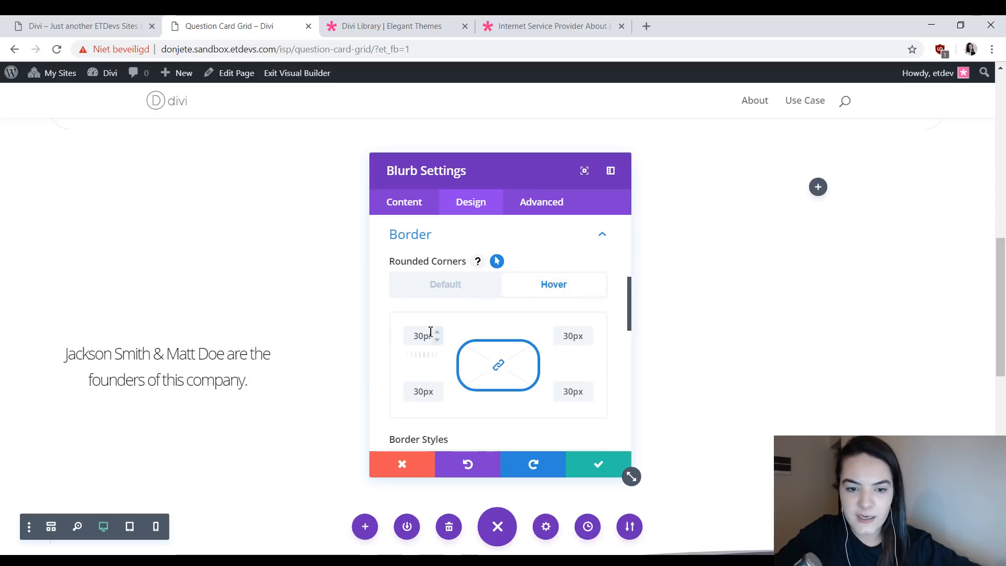
pyautogui.click(426, 335)
pyautogui.write('0')
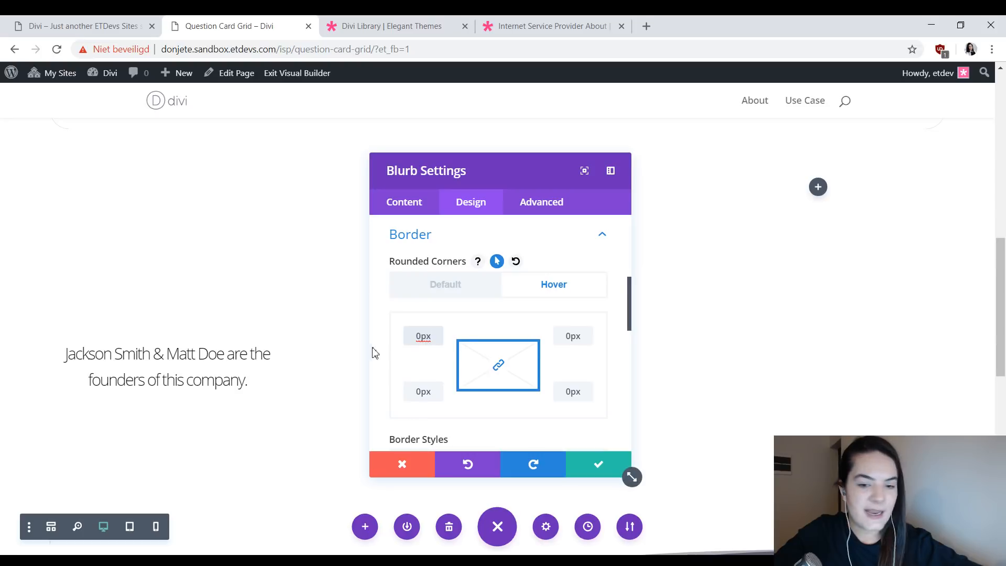
# - Select the blurb's bottom border and set its color to #0fffeb
pyautogui.scroll(-2, 429, 351)
pyautogui.scroll(-1, 539, 331)
pyautogui.click(541, 330)
pyautogui.scroll(-3, 516, 326)
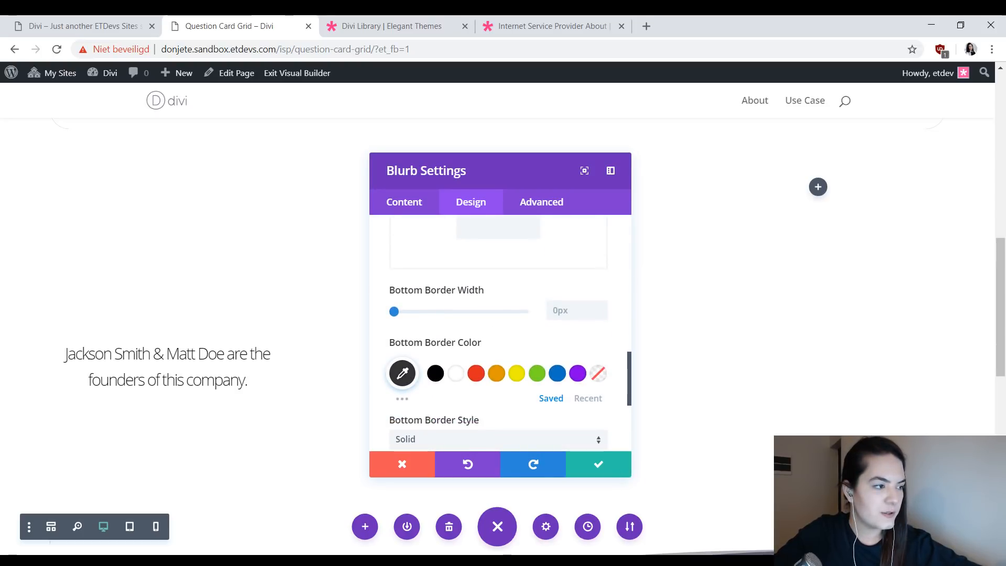
pyautogui.click(403, 374)
pyautogui.hotkey('ctrl', 'v')
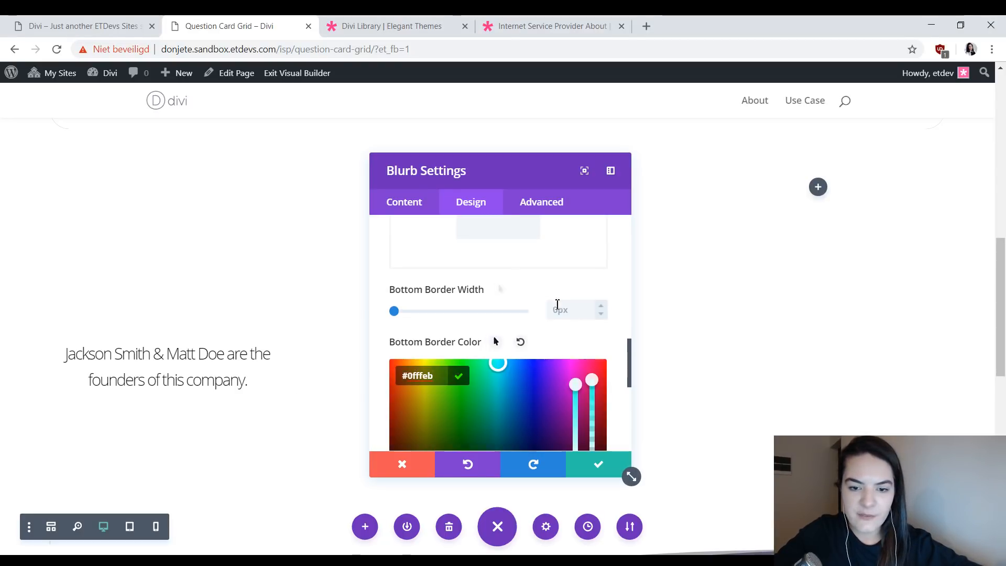
pyautogui.click(458, 377)
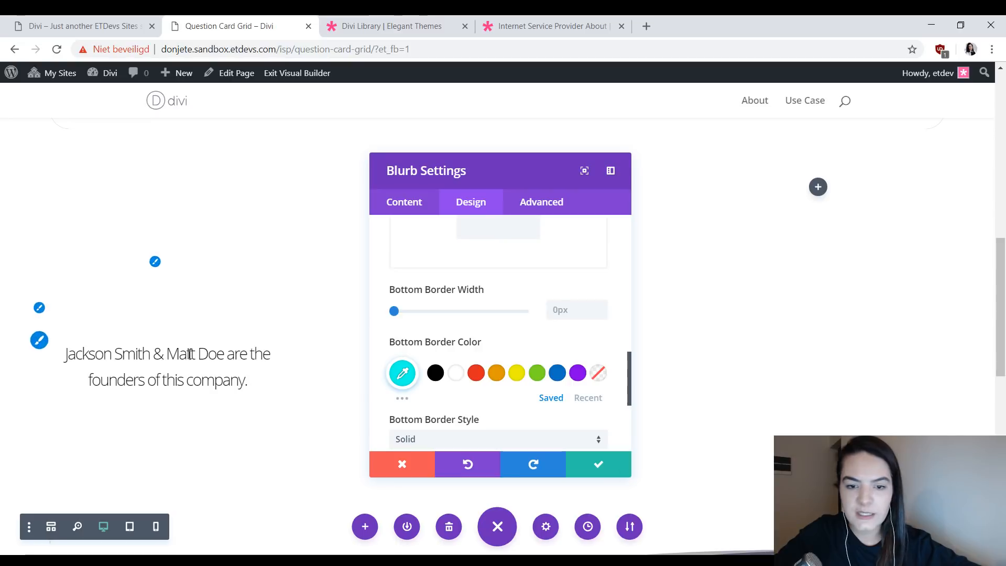
# - Enable hover styling for the bottom border width, set the hover width to 10px and preview both states
pyautogui.click(130, 22)
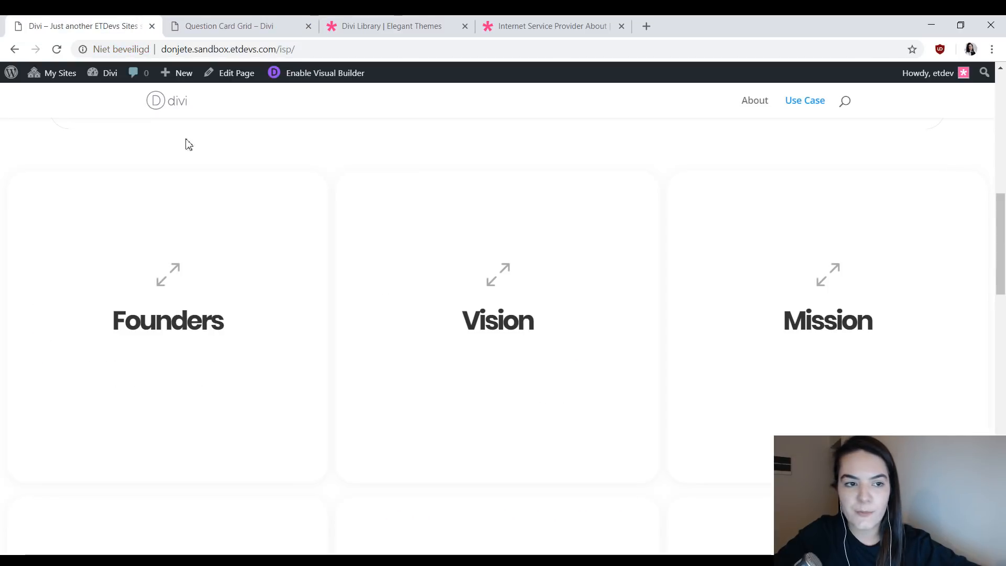
pyautogui.click(246, 25)
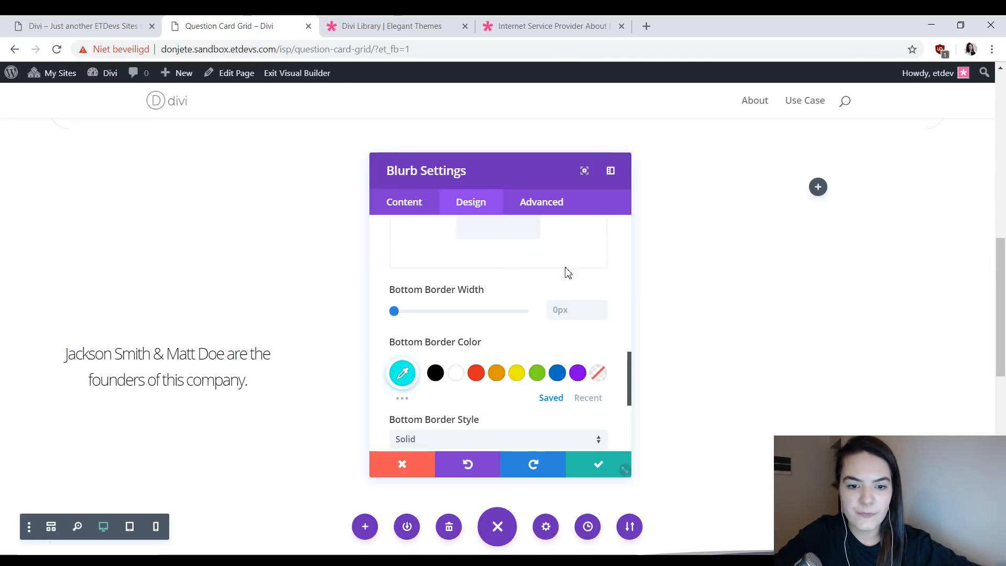
pyautogui.click(495, 290)
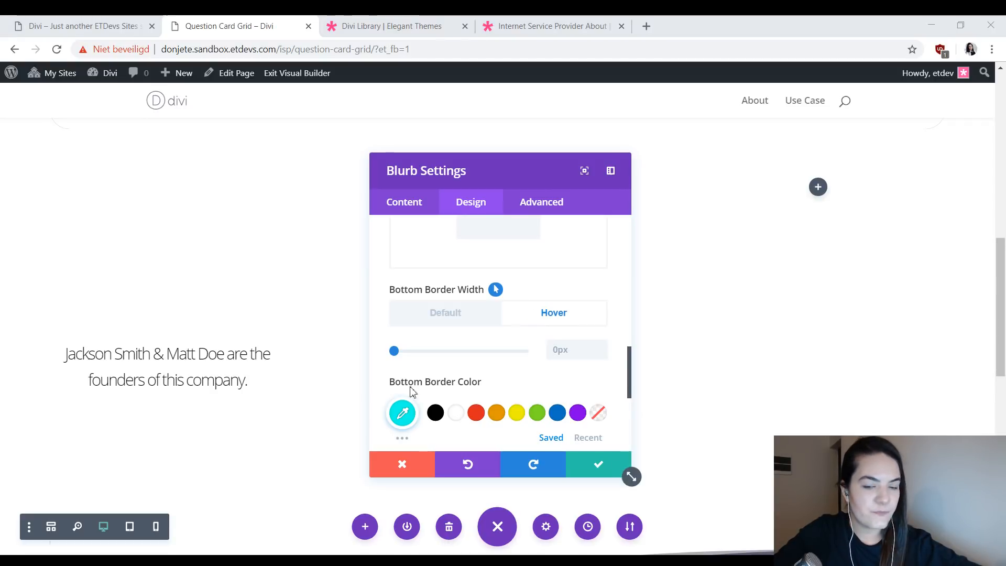
pyautogui.click(567, 349)
pyautogui.write('10px')
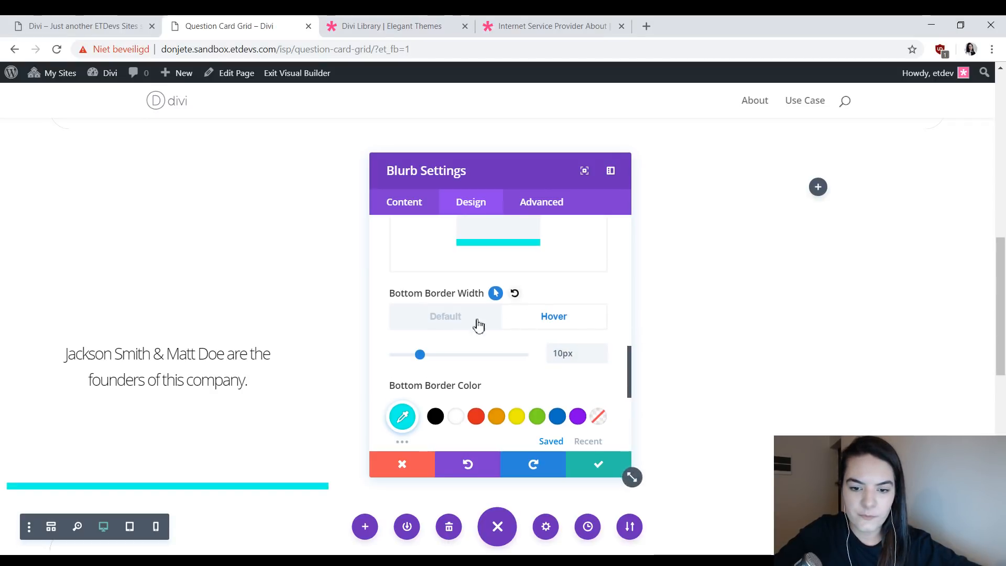
pyautogui.click(475, 321)
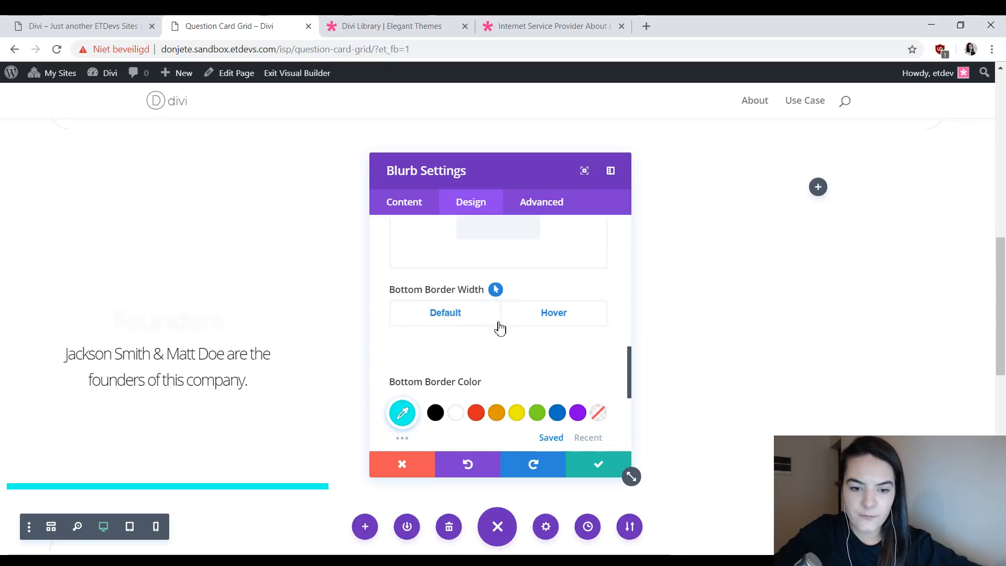
pyautogui.click(545, 316)
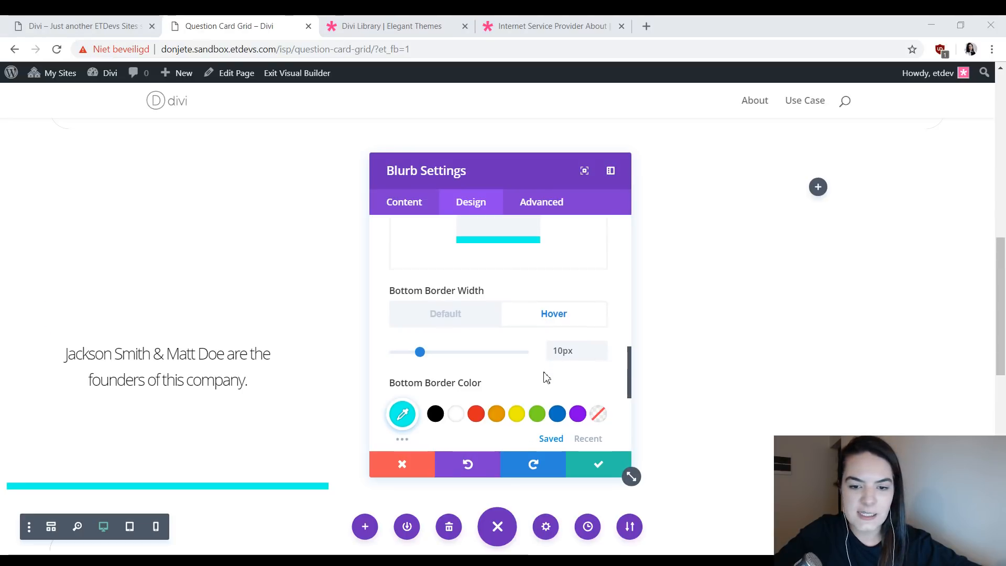
# - Apply the first box shadow preset, the evenly blurred outer shadow, to the blurb
pyautogui.scroll(-5, 545, 377)
pyautogui.click(496, 302)
pyautogui.click(469, 296)
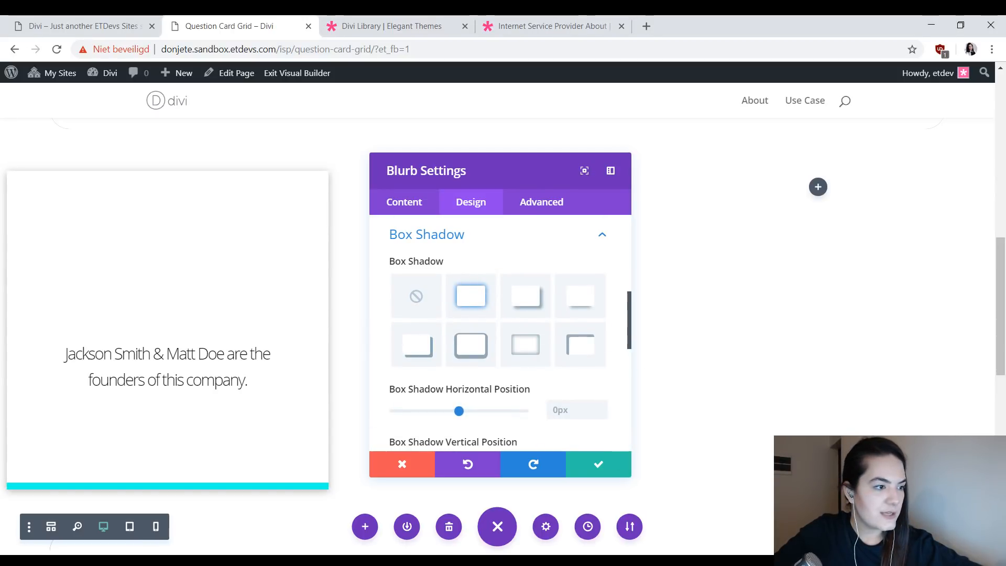
# - Set the blurb's box shadow color to rgba(0,0,0,0.05)
pyautogui.scroll(-2, 433, 319)
pyautogui.scroll(2, 440, 306)
pyautogui.scroll(-5, 472, 312)
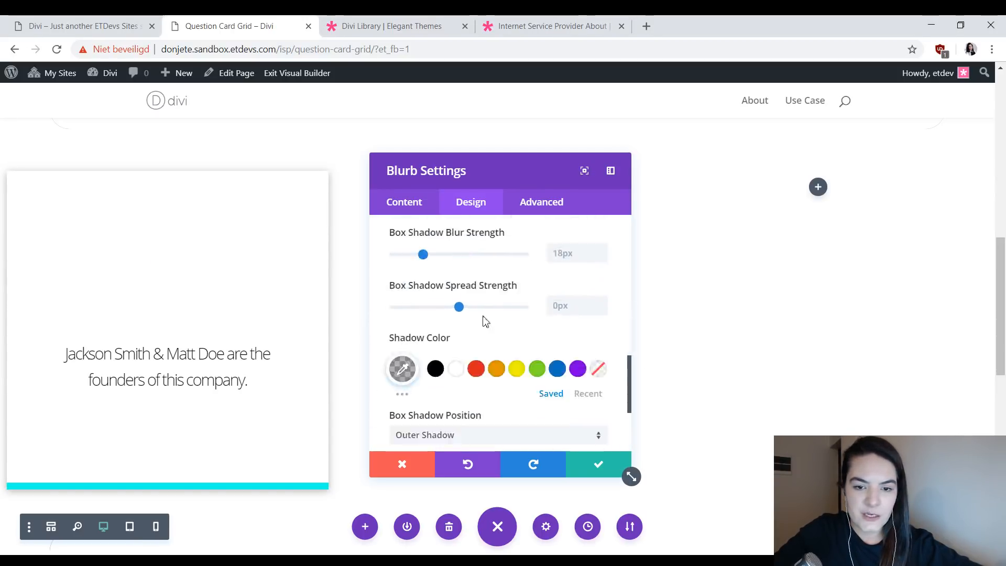
pyautogui.click(402, 369)
pyautogui.hotkey('ctrl', 'a')
pyautogui.write('rgba(0,0,0,0.05)')
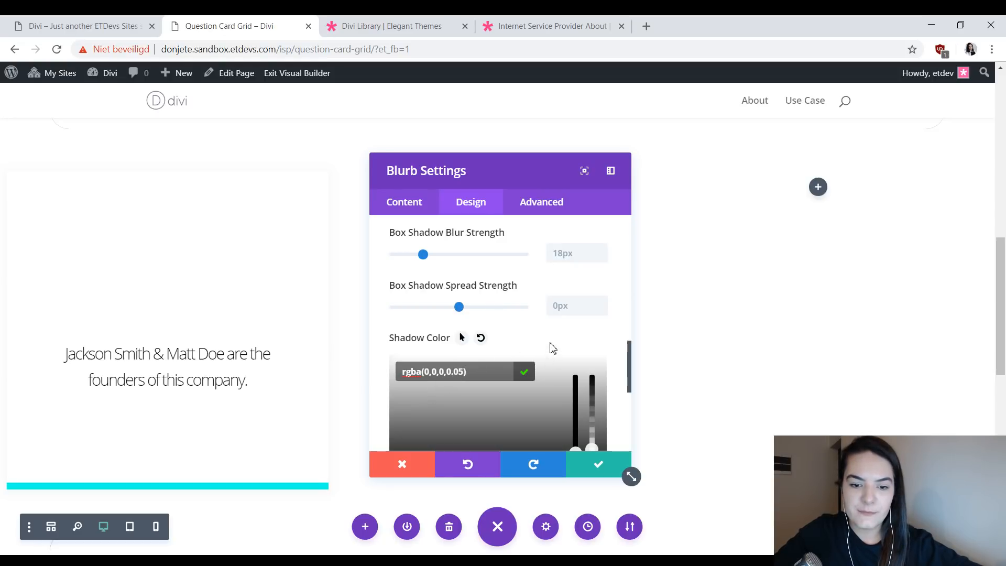
pyautogui.click(551, 345)
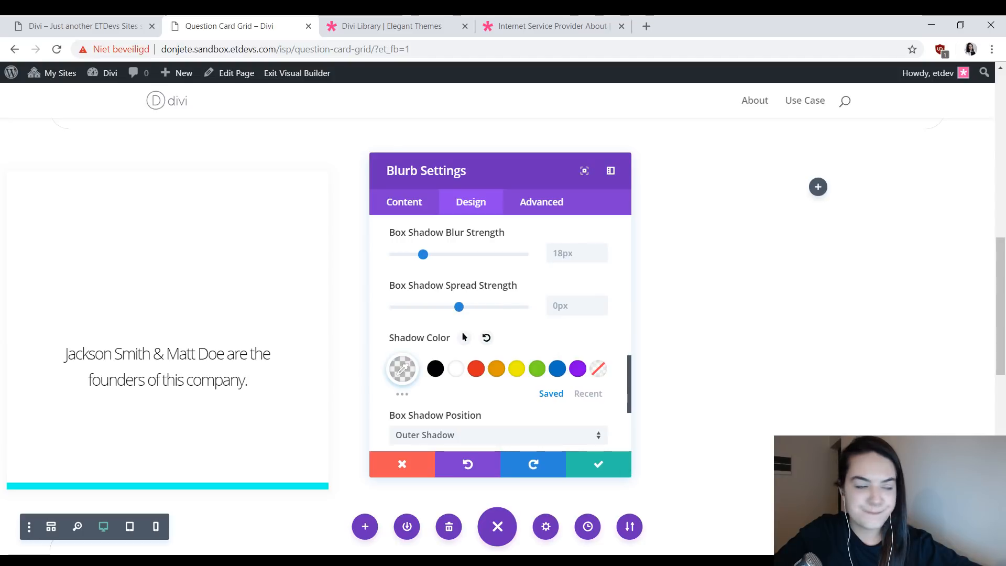
# - Set the blurb's transition duration to 250ms and save its settings
pyautogui.click(542, 203)
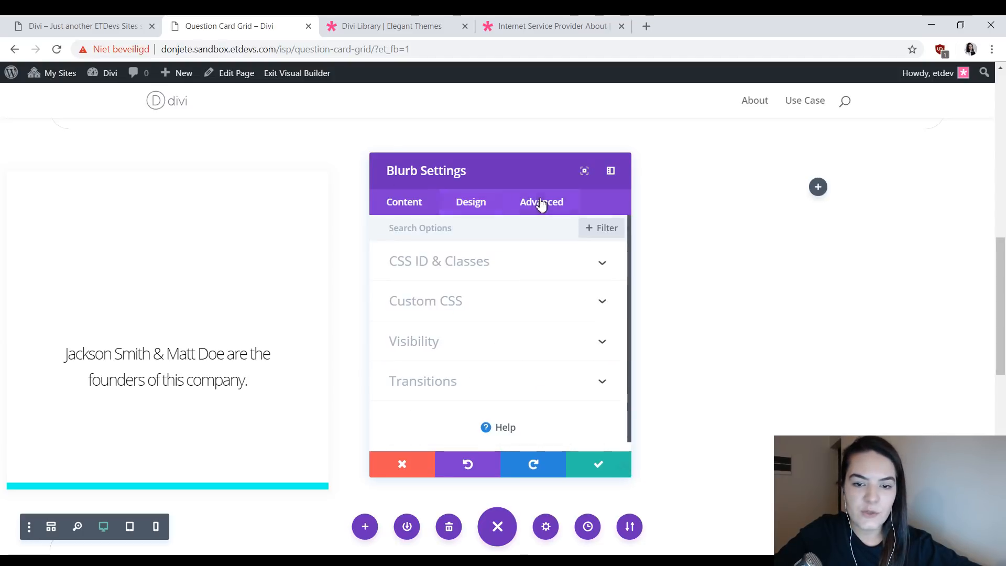
pyautogui.click(483, 389)
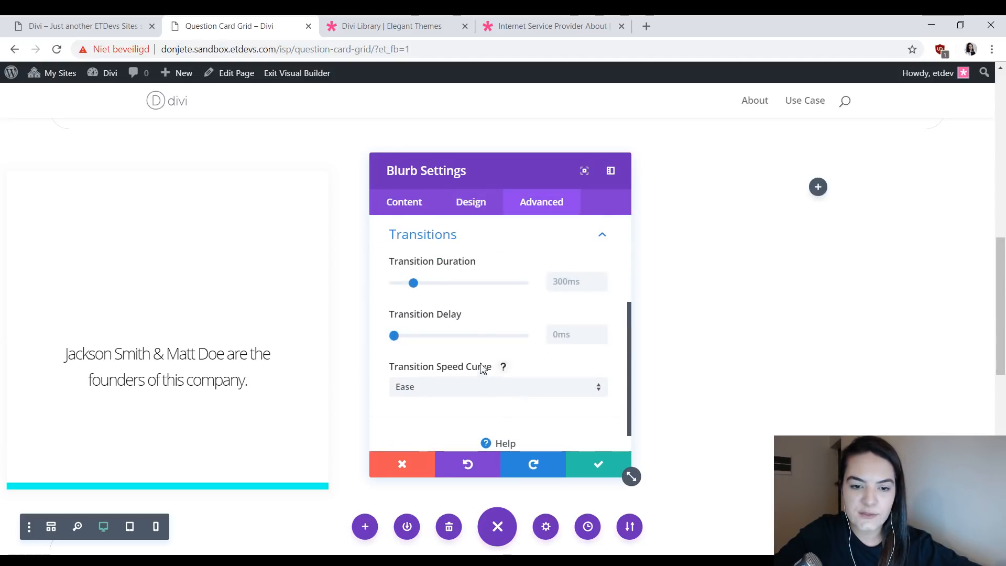
pyautogui.click(579, 286)
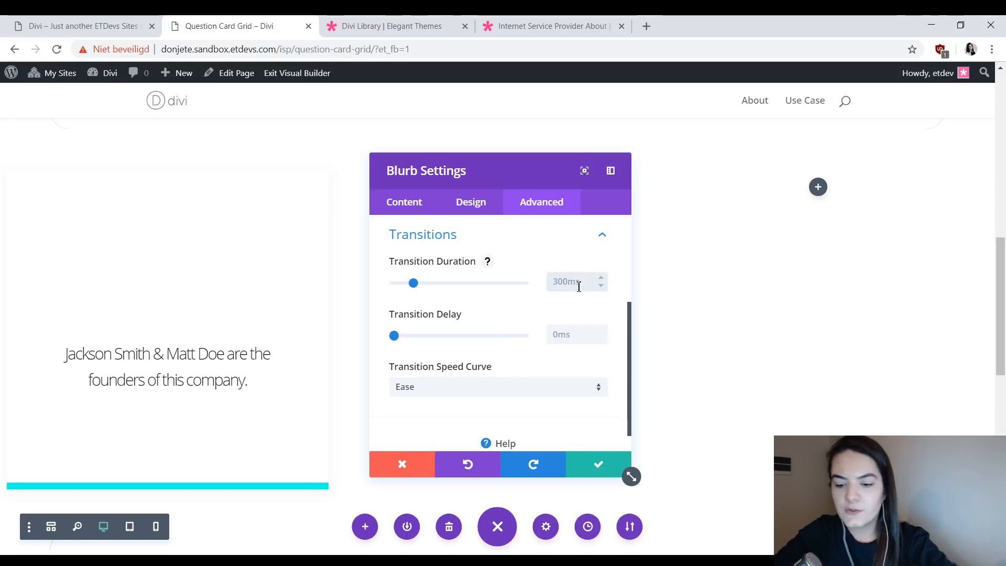
pyautogui.write('25')
pyautogui.write('0')
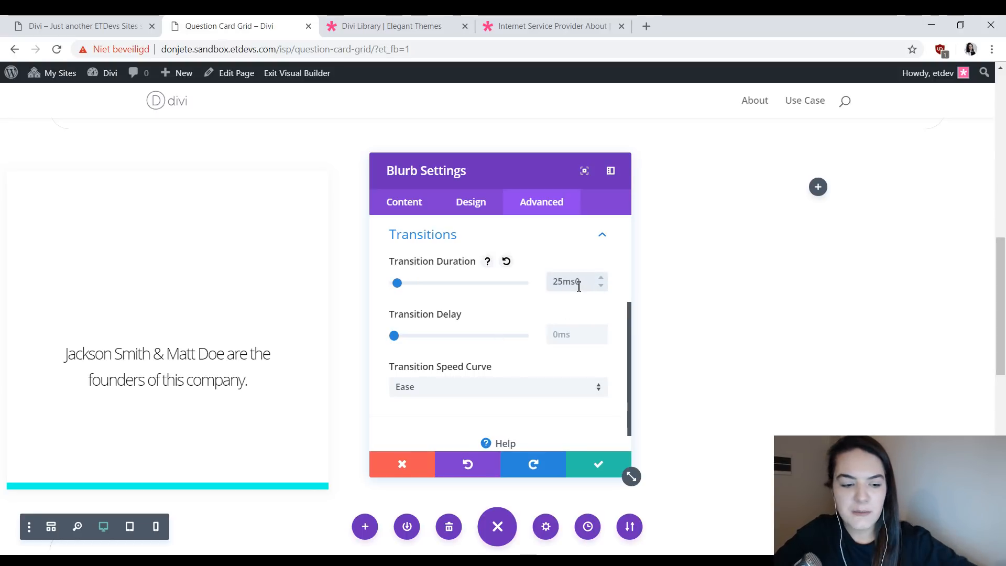
pyautogui.doubleClick(579, 287)
pyautogui.write('250ms')
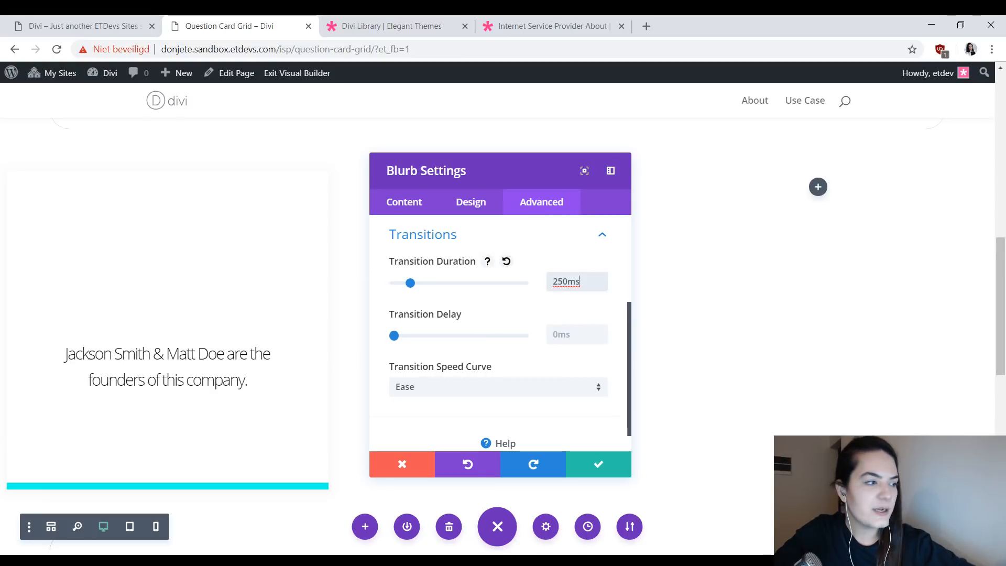
pyautogui.click(589, 475)
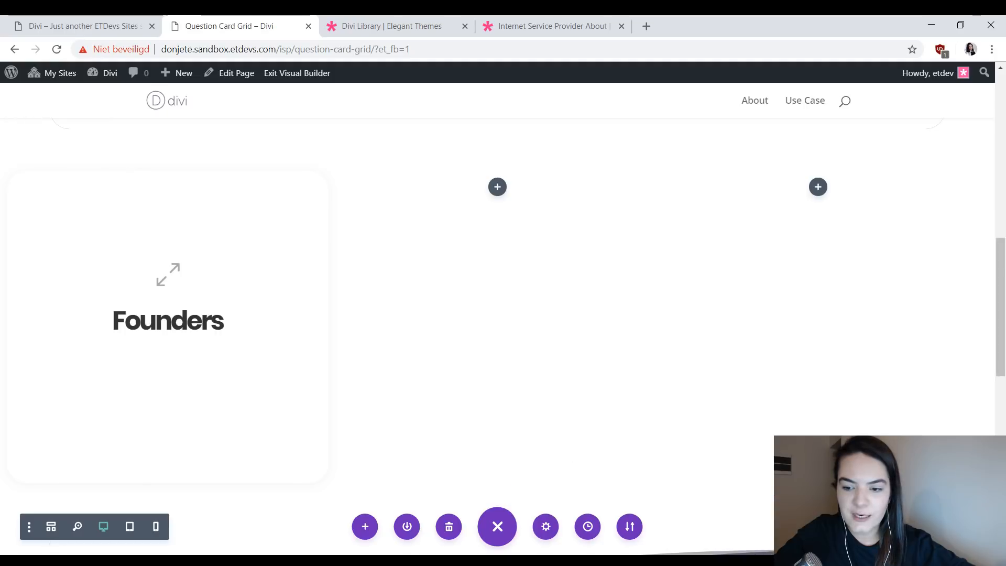
# - Place copies of the Founders blurb in the row's second and third columns
pyautogui.moveTo(200, 306)
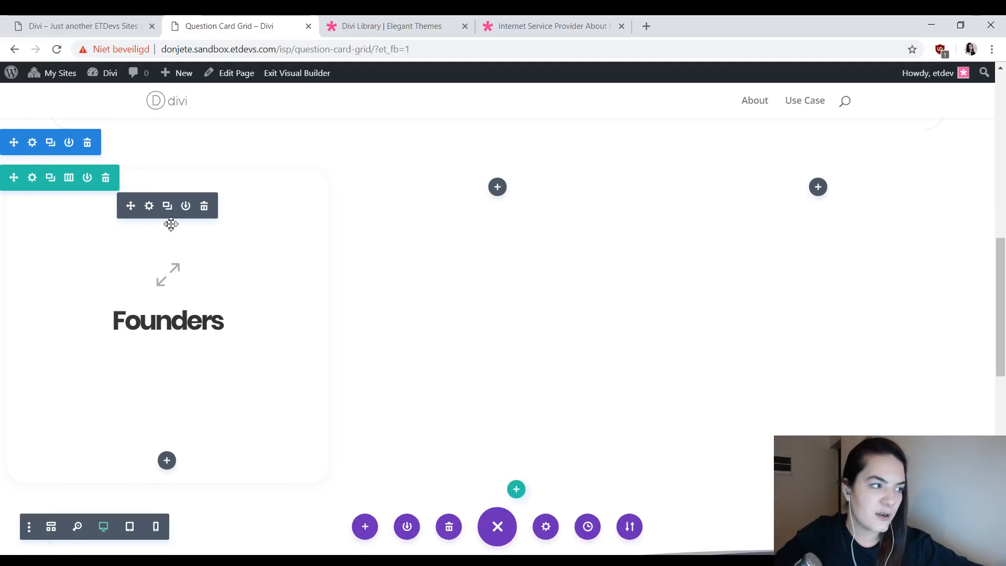
pyautogui.moveTo(130, 205); pyautogui.dragTo(496, 326)
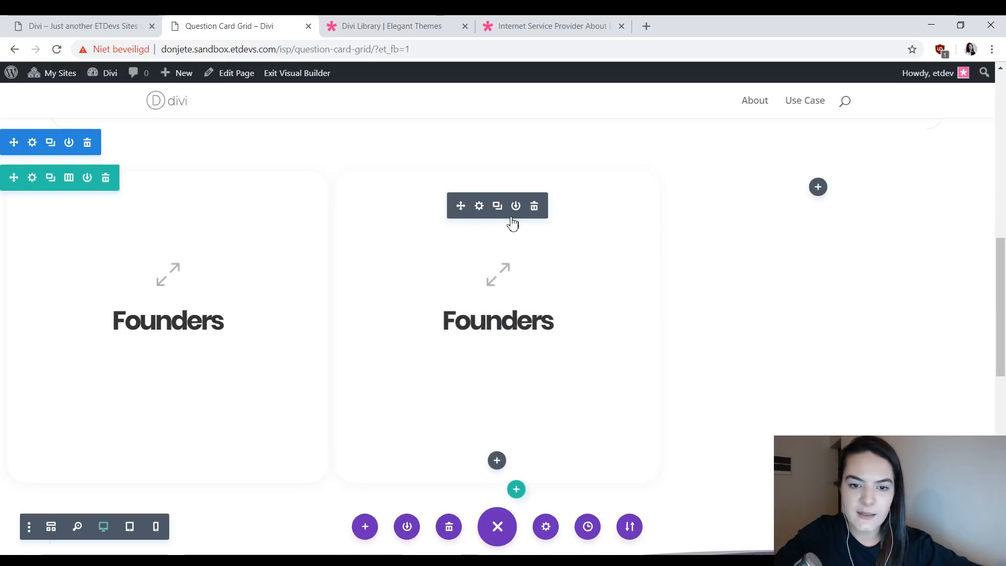
pyautogui.click(500, 209)
pyautogui.moveTo(464, 205); pyautogui.dragTo(818, 195)
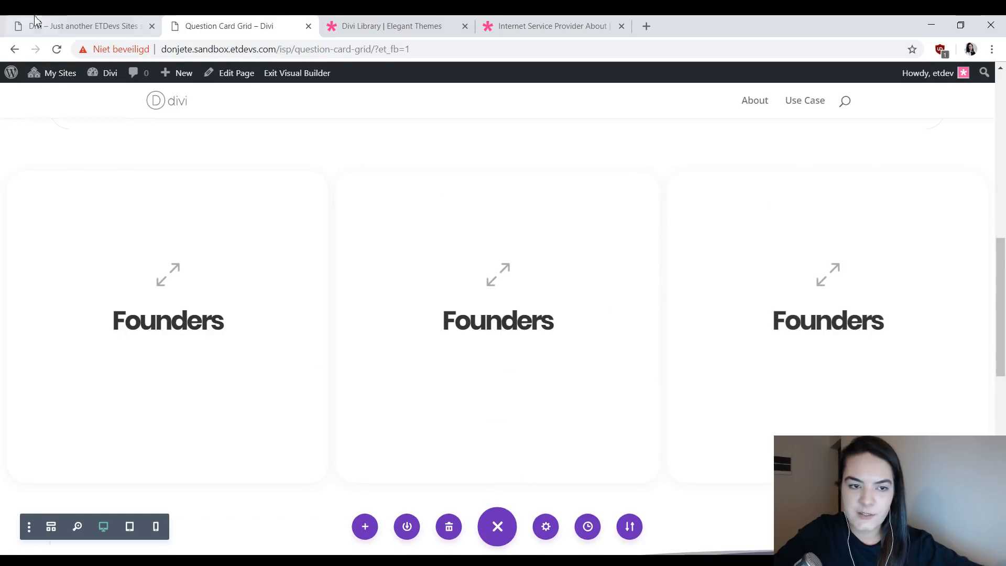
# - Check the reference page and change the middle blurb's title to "Vision"
pyautogui.click(79, 24)
pyautogui.click(225, 25)
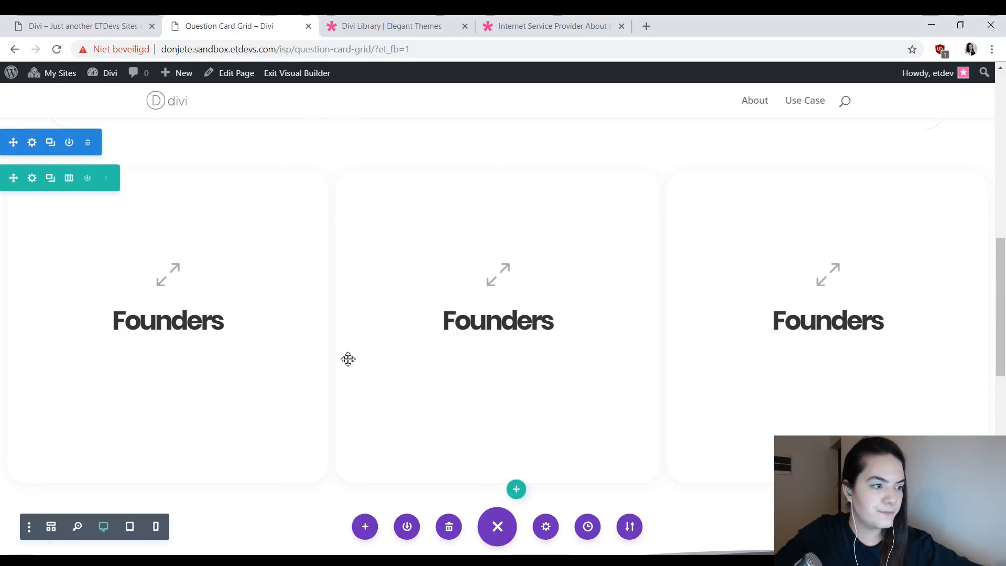
pyautogui.click(479, 206)
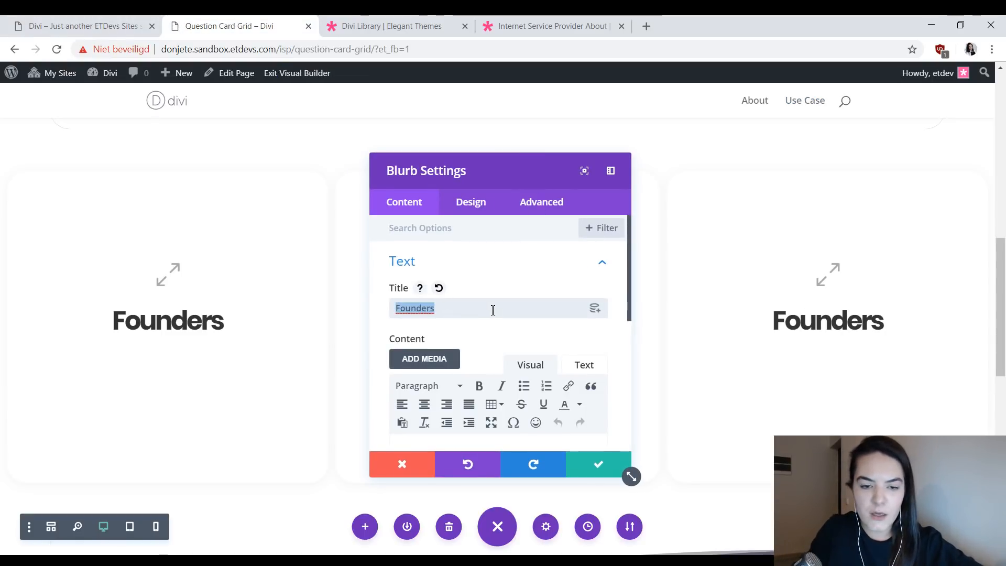
pyautogui.write('Vision')
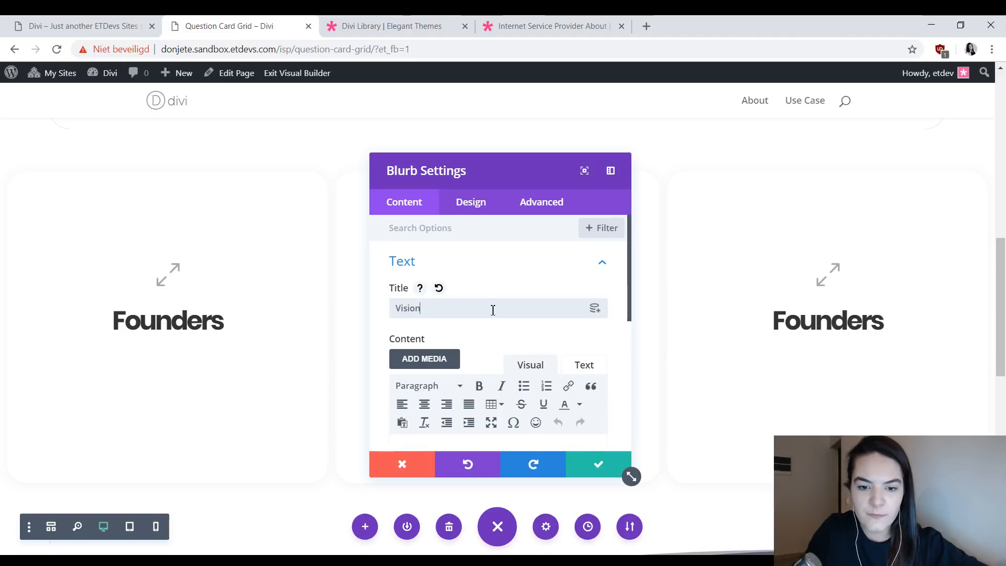
# - Change the Vision blurb's bottom border color to bright magenta, with its hover state shown
pyautogui.click(487, 208)
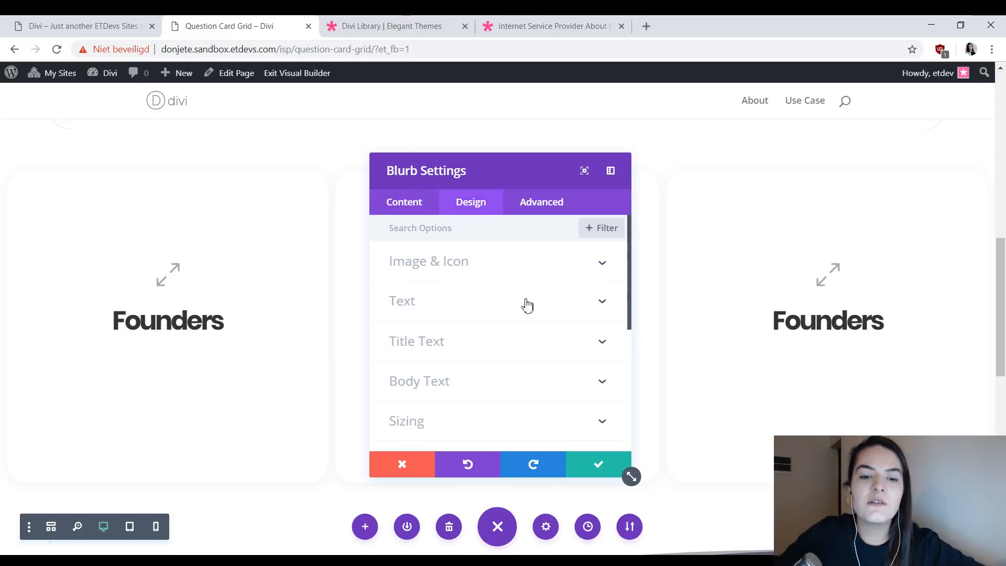
pyautogui.scroll(-3, 527, 305)
pyautogui.moveTo(522, 172); pyautogui.dragTo(746, 188)
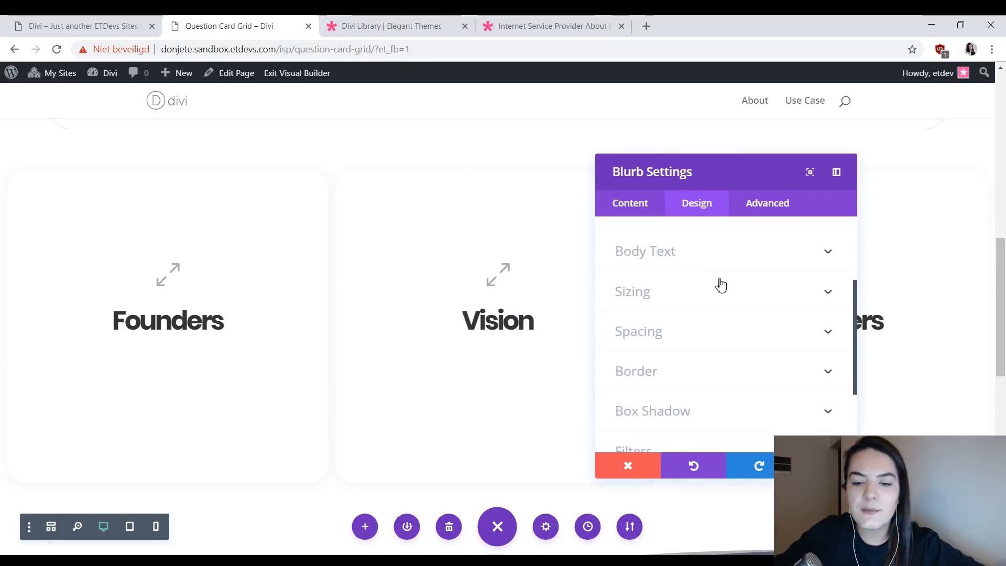
pyautogui.click(708, 371)
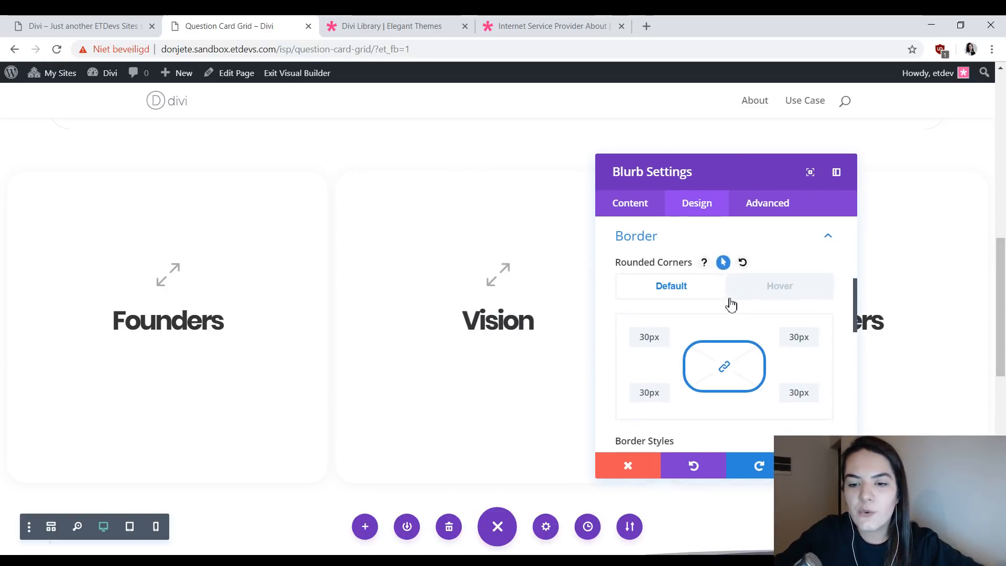
pyautogui.scroll(-3, 734, 302)
pyautogui.click(768, 270)
pyautogui.scroll(-3, 791, 325)
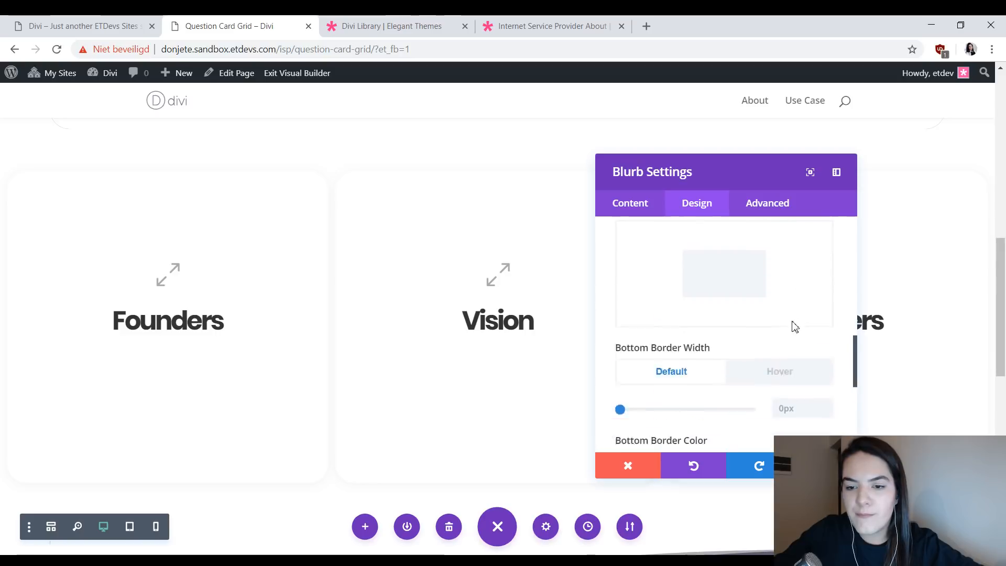
pyautogui.click(760, 318)
pyautogui.click(628, 419)
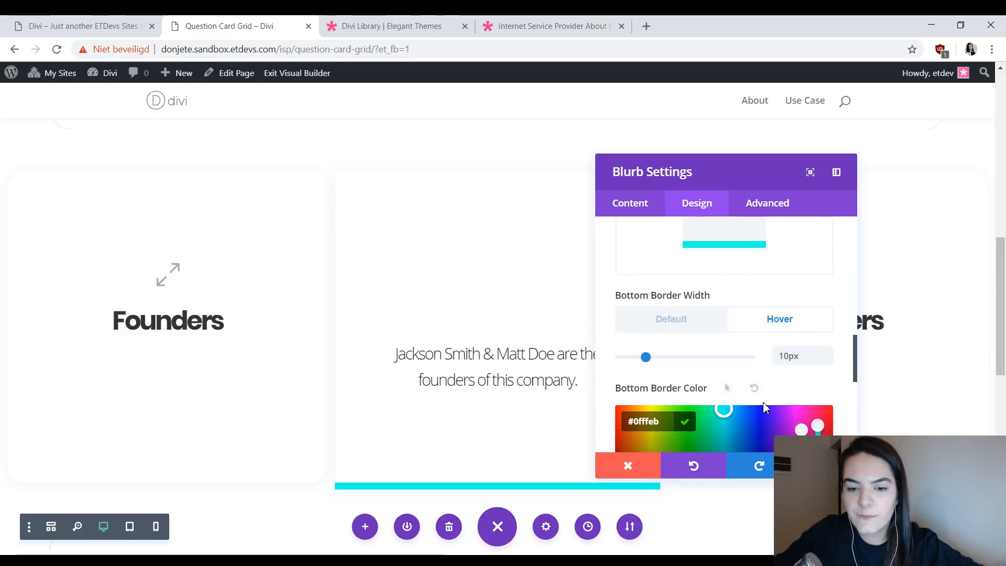
pyautogui.scroll(-1, 760, 393)
pyautogui.click(766, 395)
pyautogui.click(800, 353)
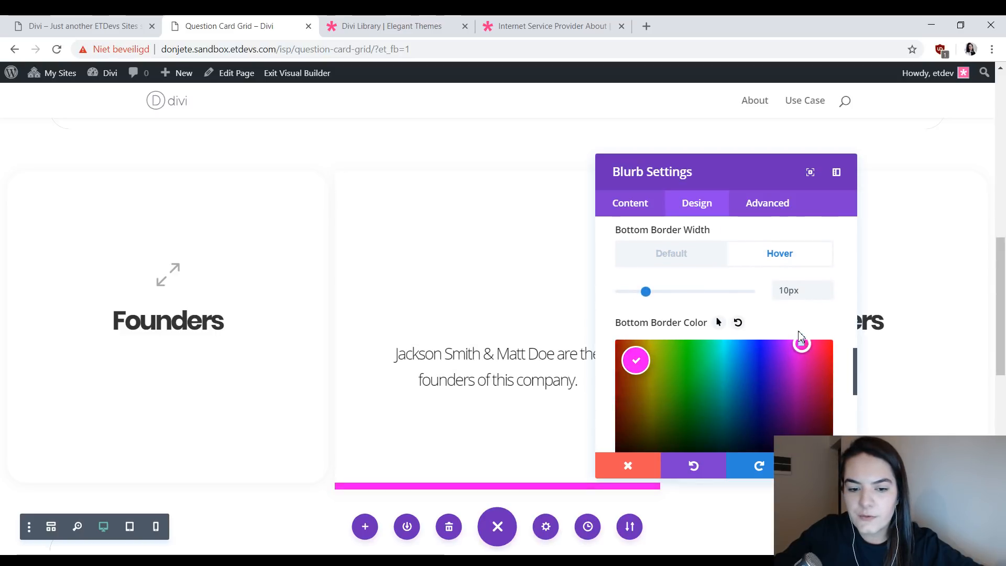
pyautogui.click(797, 331)
# - Preview the Vision blurb's bottom border width in the default and hover states and save the blurb
pyautogui.click(697, 255)
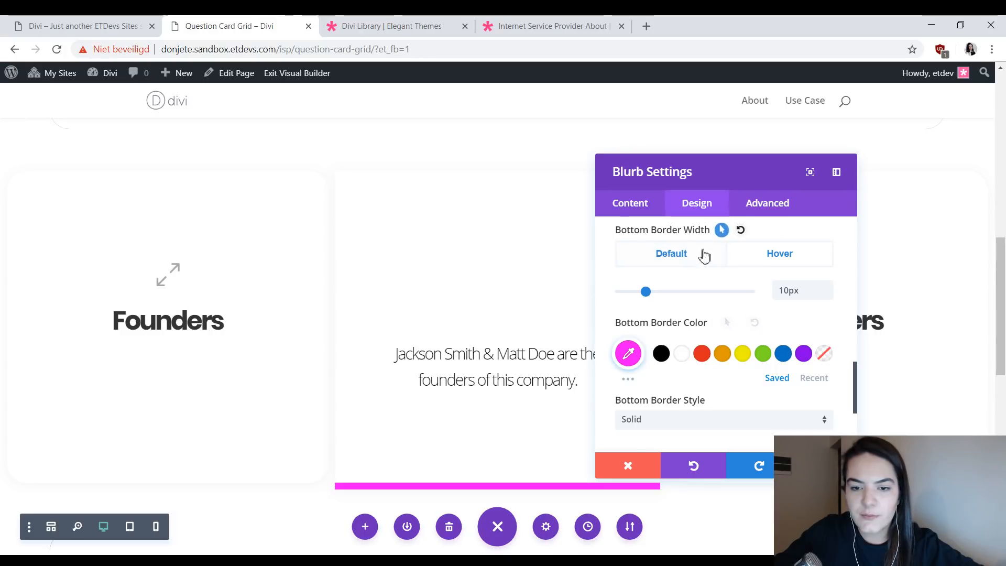
pyautogui.click(779, 254)
pyautogui.click(681, 255)
pyautogui.click(779, 262)
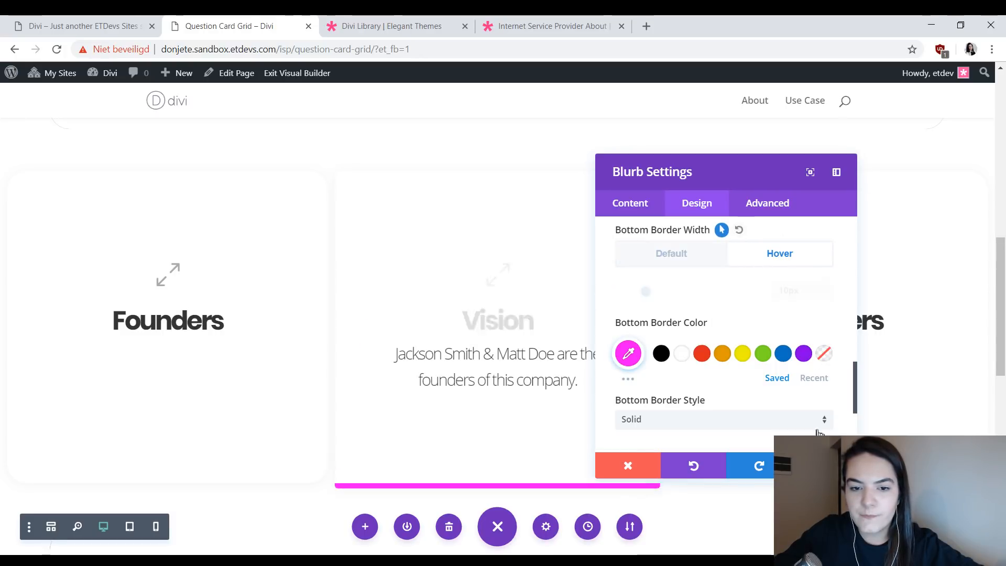
pyautogui.click(824, 465)
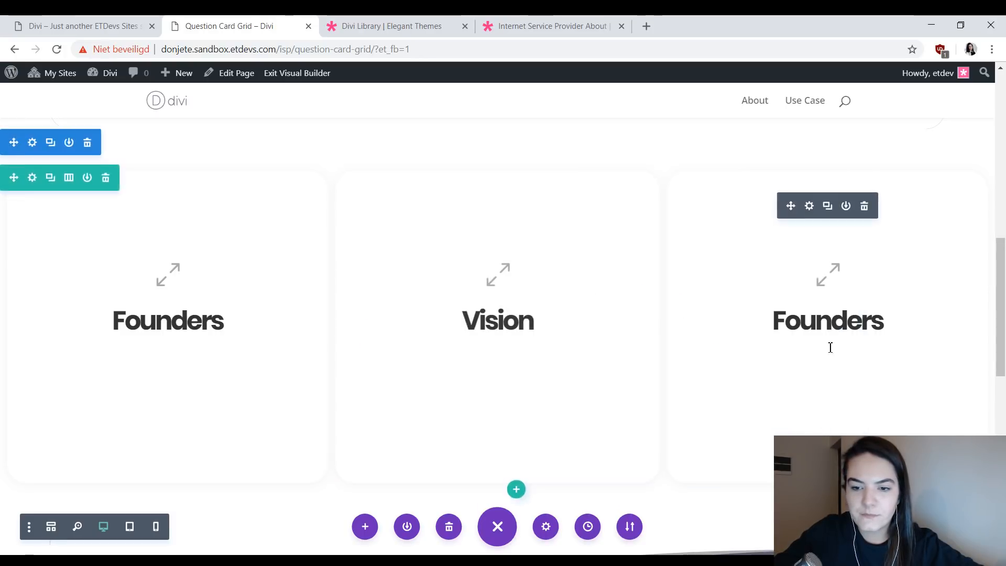
# - Change the third column blurb's title to "Mission"
pyautogui.click(810, 206)
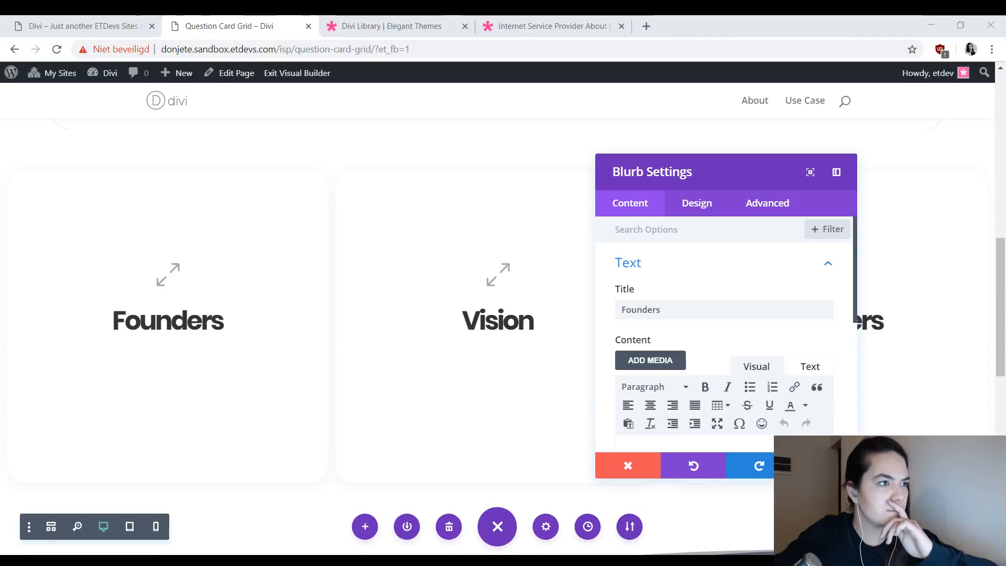
pyautogui.click(676, 302)
pyautogui.hotkey('ctrl', 'a')
pyautogui.write('M')
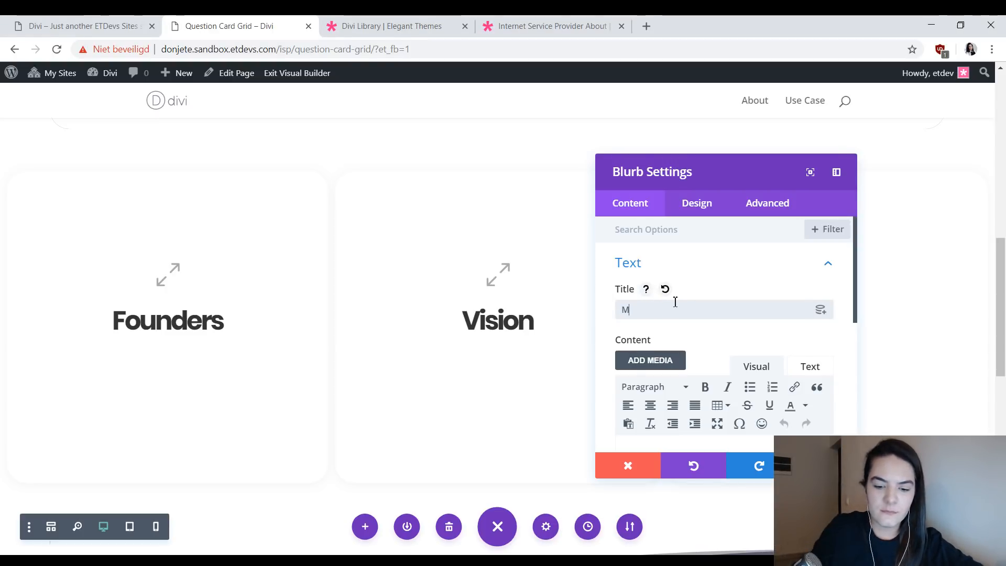
pyautogui.write('ission')
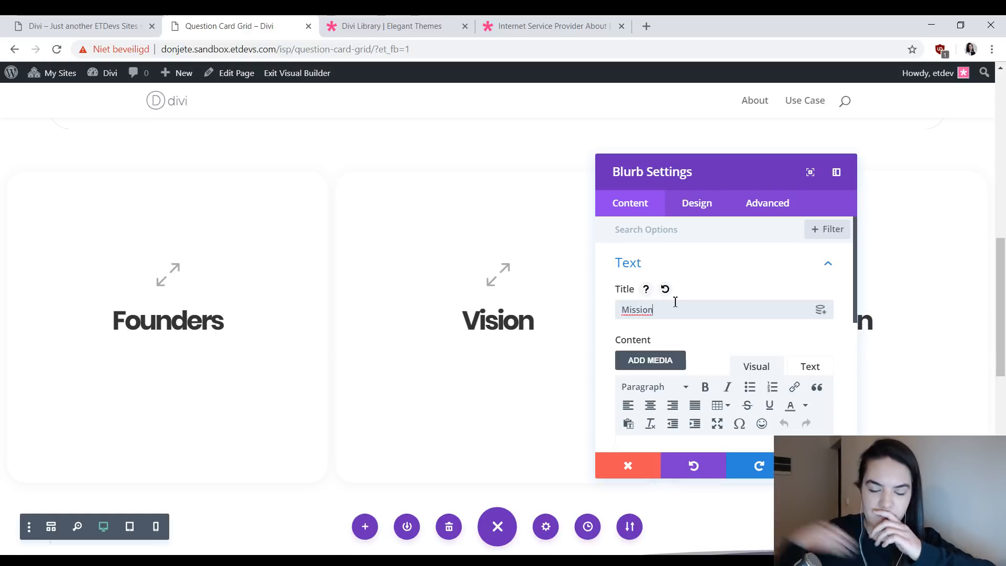
# - Change the Mission blurb's bottom border color to bright red, with its hover state shown, and save the blurb
pyautogui.click(692, 207)
pyautogui.scroll(-3, 699, 378)
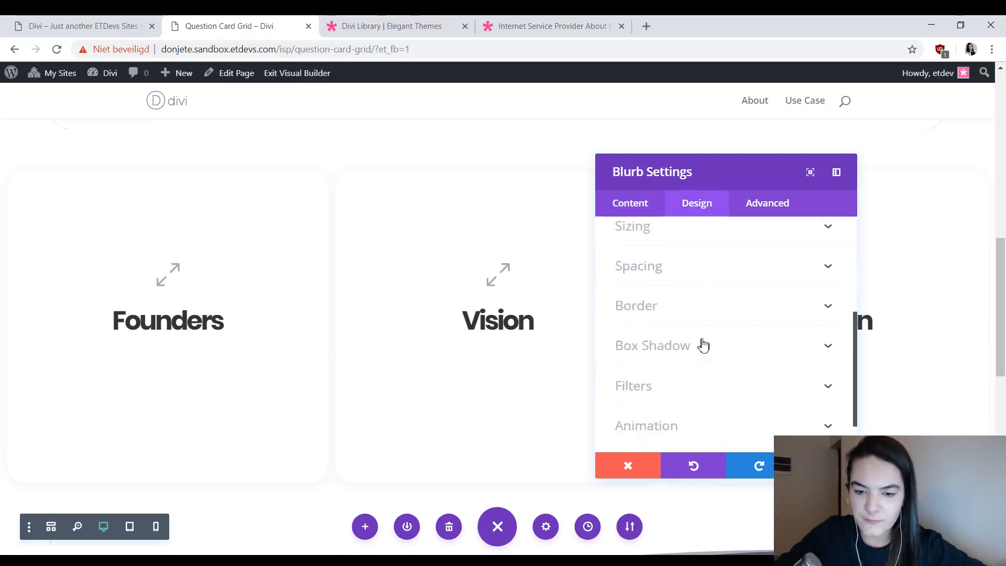
pyautogui.click(681, 315)
pyautogui.scroll(-4, 786, 336)
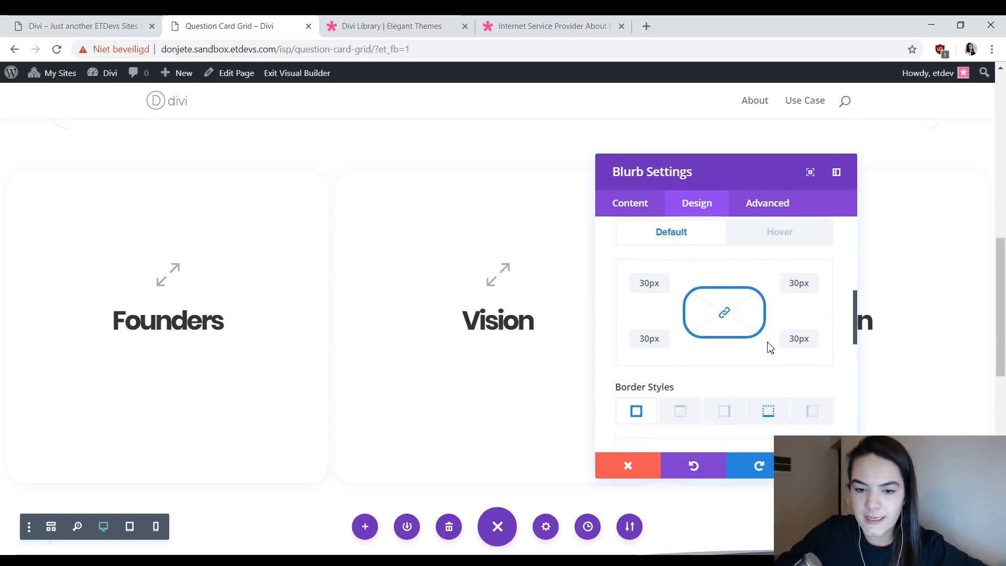
pyautogui.click(776, 340)
pyautogui.scroll(-3, 770, 346)
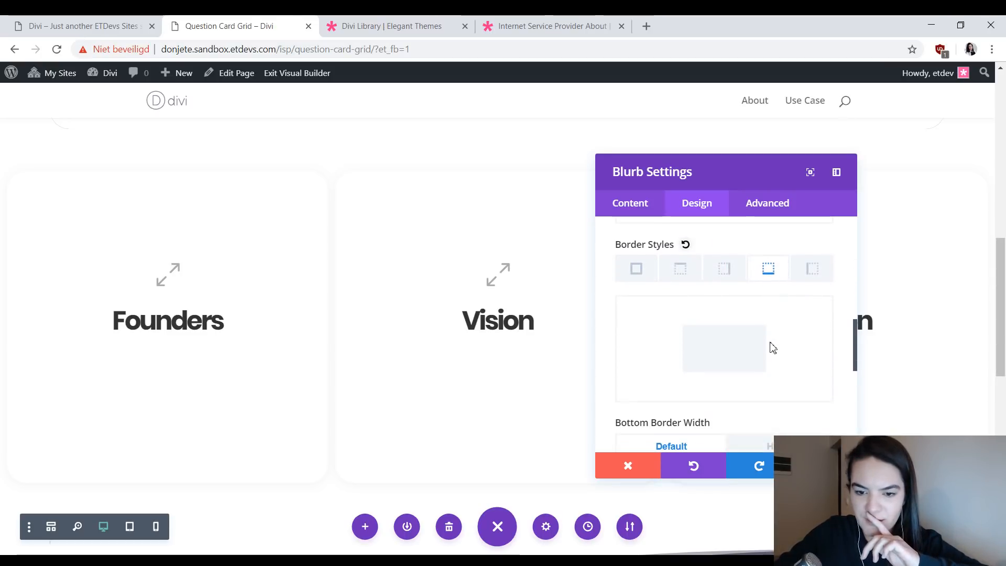
pyautogui.click(754, 381)
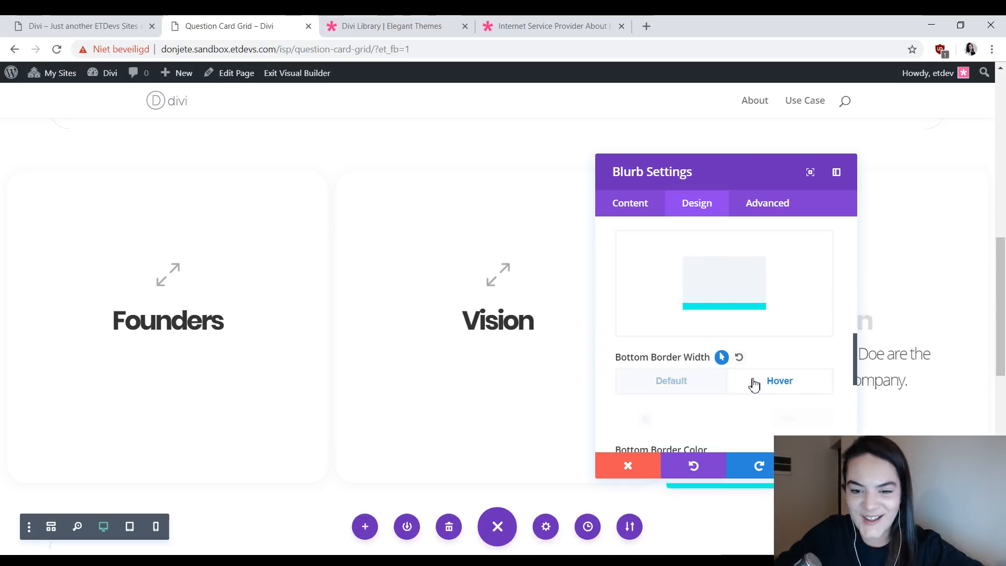
pyautogui.scroll(-1, 755, 384)
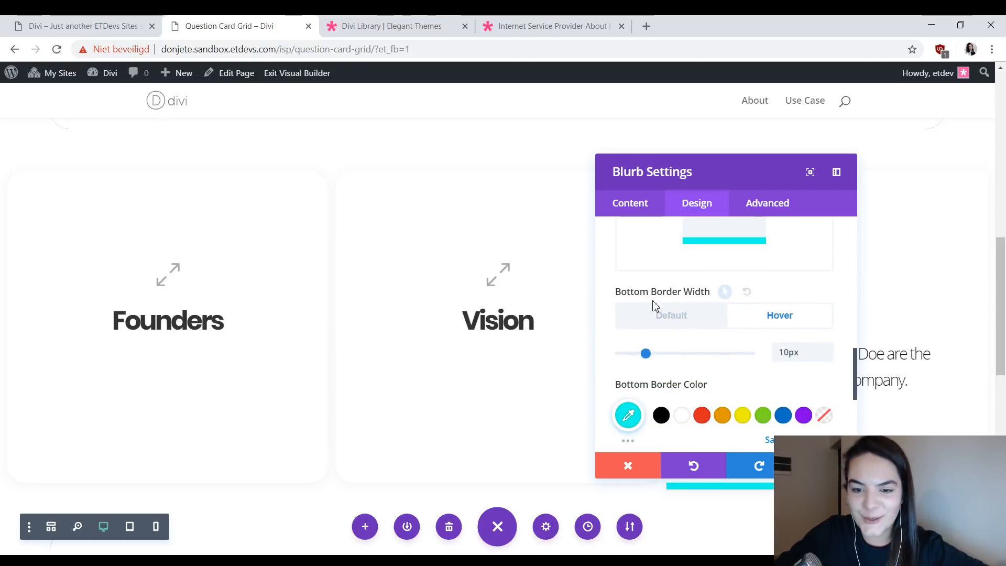
pyautogui.click(630, 426)
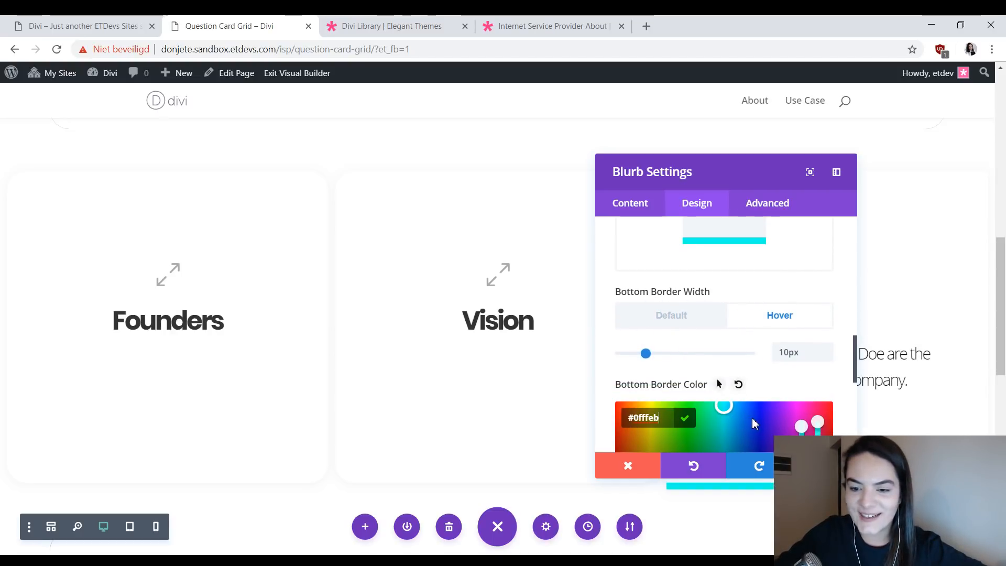
pyautogui.scroll(-3, 753, 417)
pyautogui.click(760, 313)
pyautogui.moveTo(761, 306); pyautogui.dragTo(832, 268)
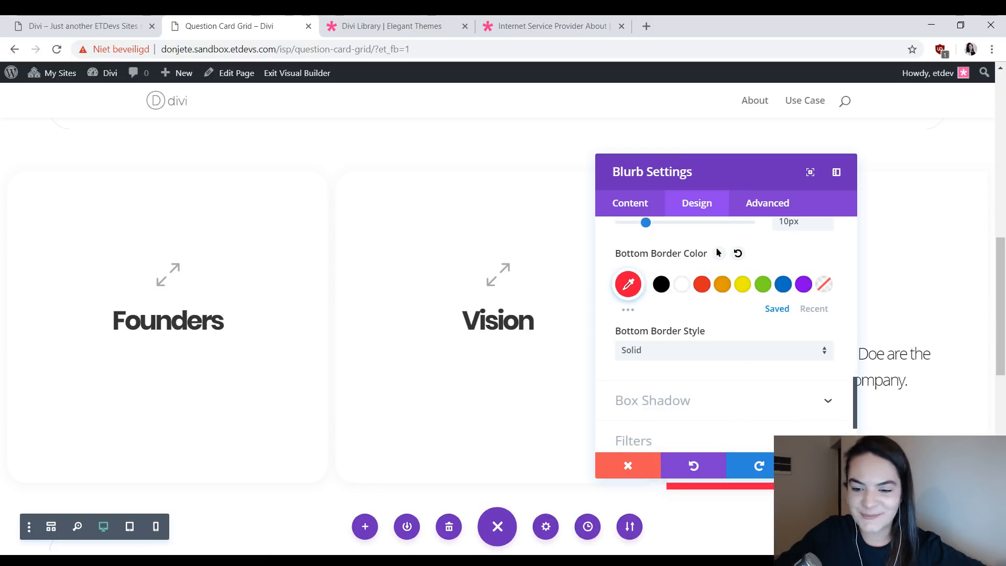
pyautogui.click(824, 465)
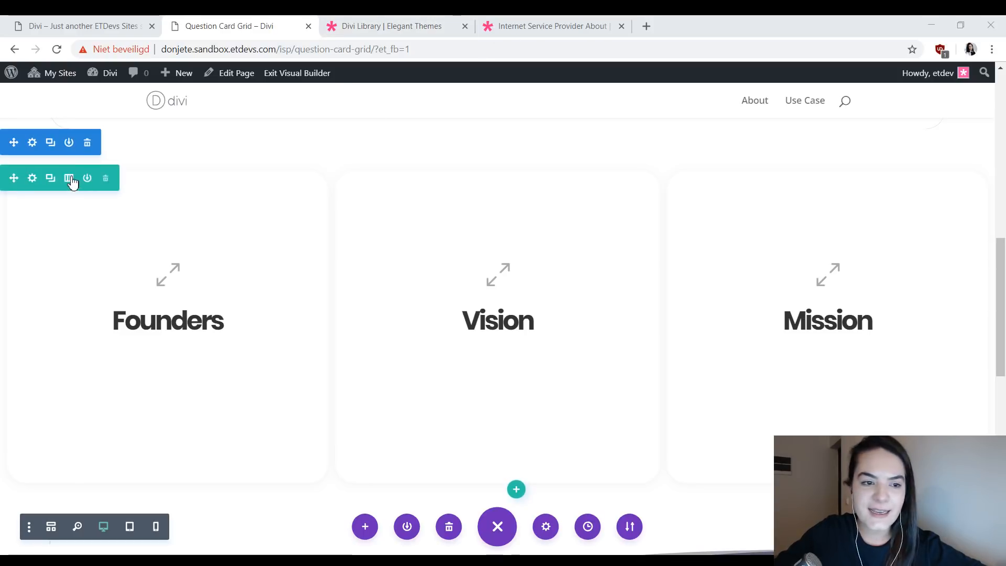
# - Duplicate the row of three question cards and look over both rows
pyautogui.click(53, 180)
pyautogui.scroll(-4, 324, 209)
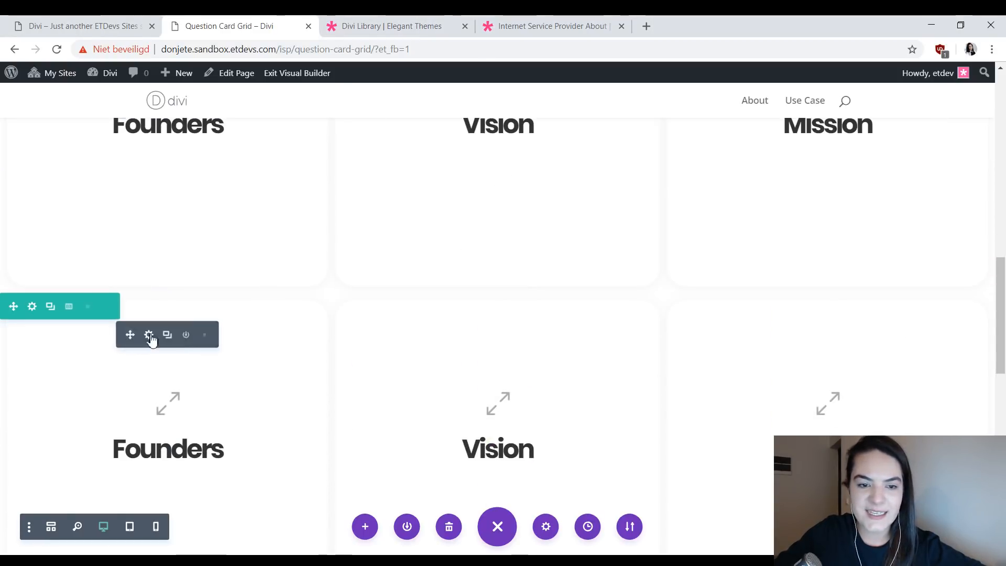
pyautogui.scroll(3, 237, 308)
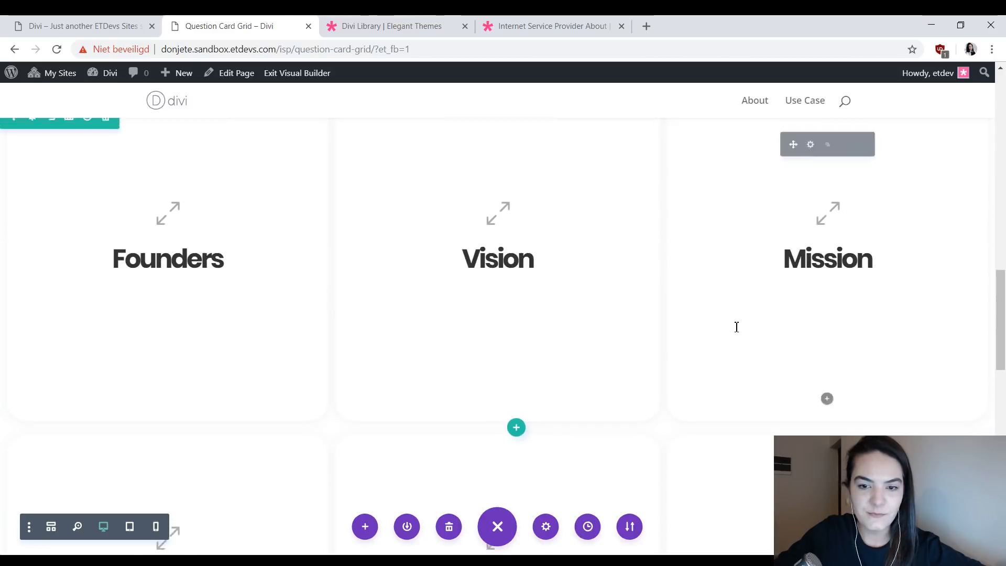
pyautogui.scroll(2, 566, 361)
pyautogui.scroll(-8, 407, 364)
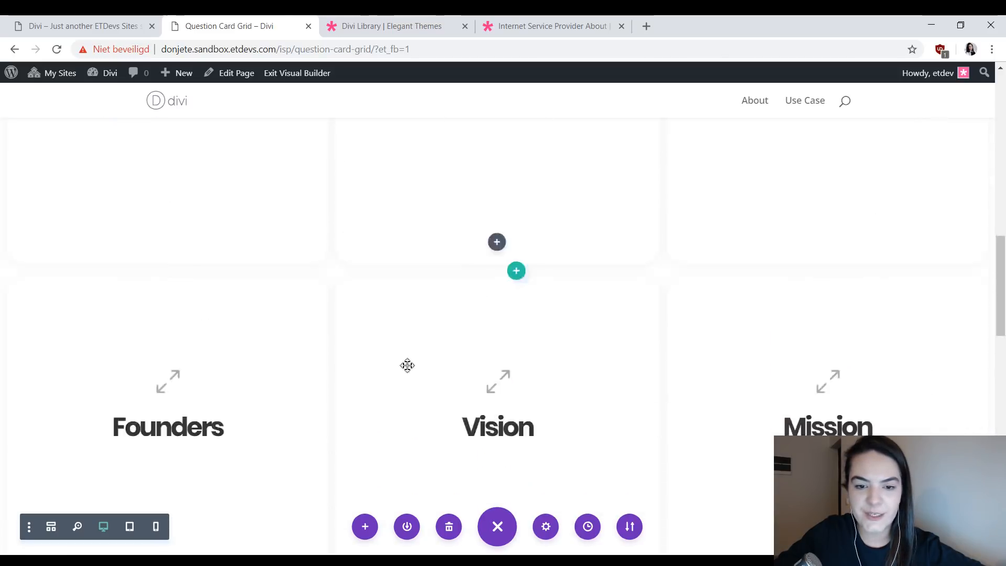
# - Review the original and duplicated question card rows once more, and exit the Visual Builder
pyautogui.scroll(4, 218, 318)
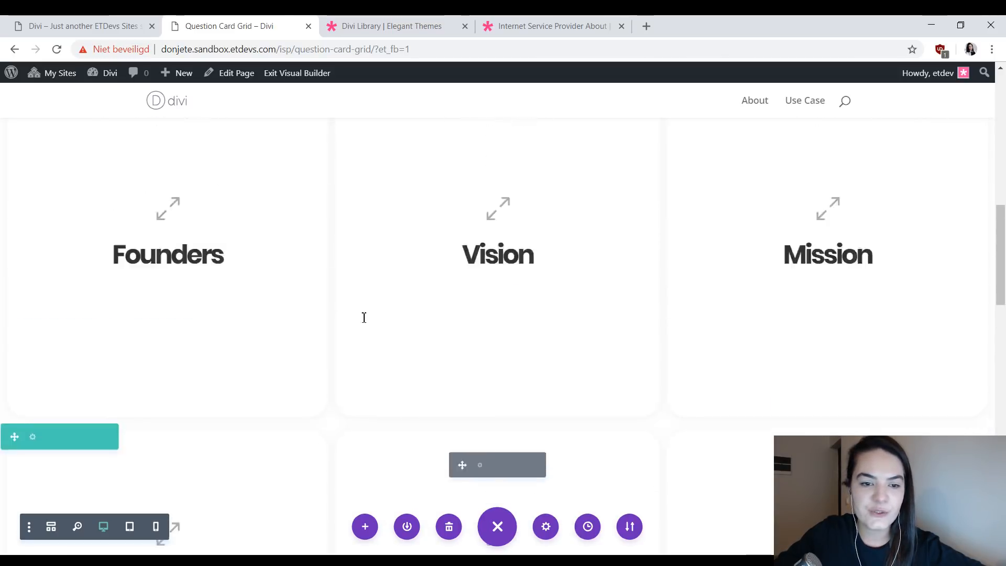
pyautogui.scroll(-4, 840, 231)
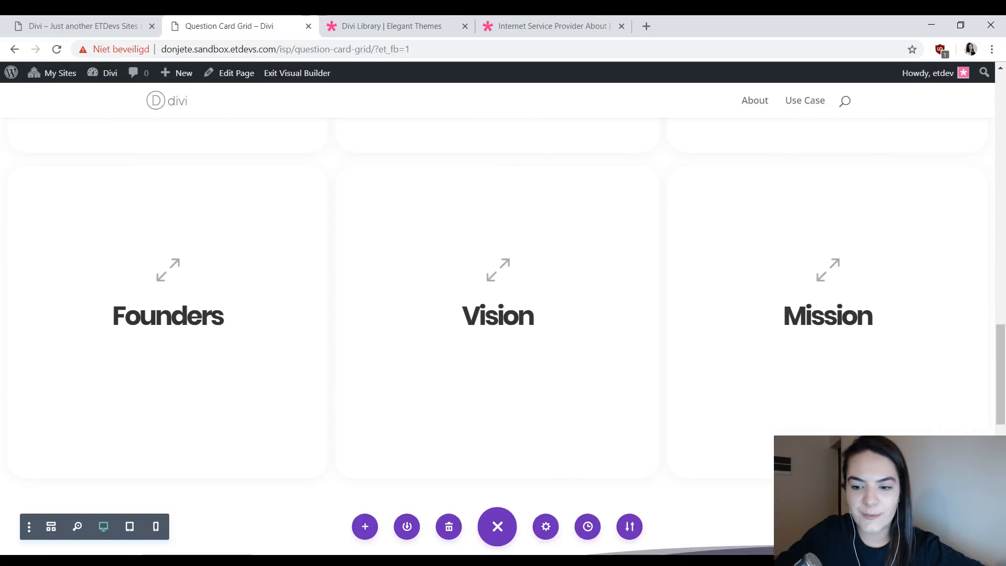
pyautogui.scroll(-1, 533, 396)
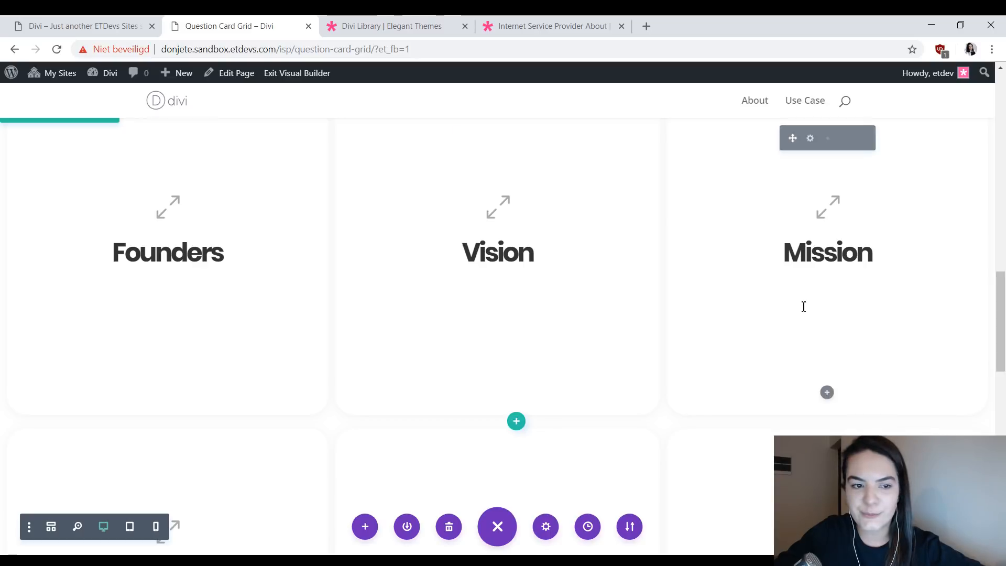
pyautogui.scroll(-1, 876, 308)
pyautogui.scroll(-3, 876, 308)
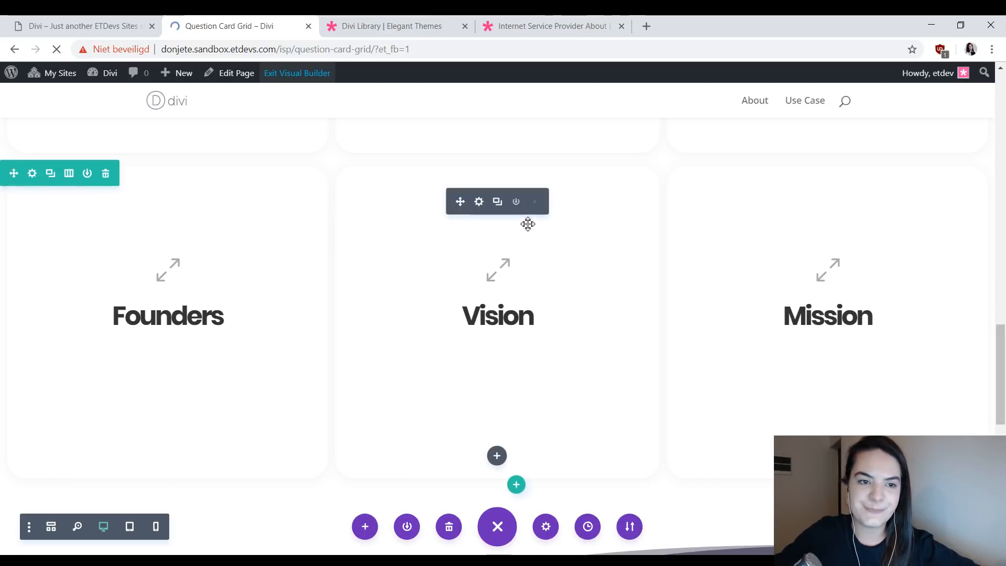
# - Examine the hover text reveal and colored bottom borders of the Founders, Vision and Mission cards in both rows on the live page
pyautogui.scroll(-10, 649, 156)
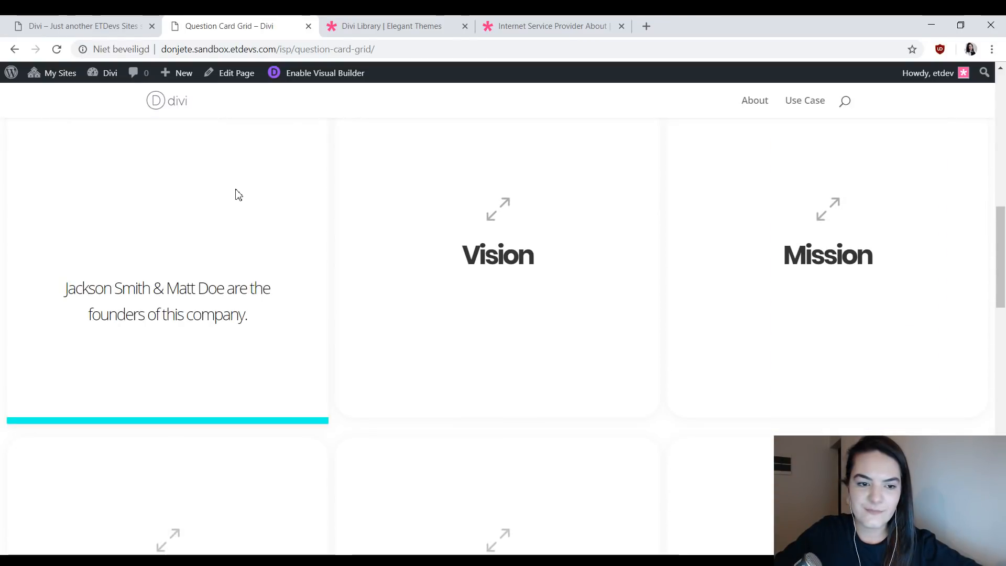
pyautogui.scroll(-4, 540, 199)
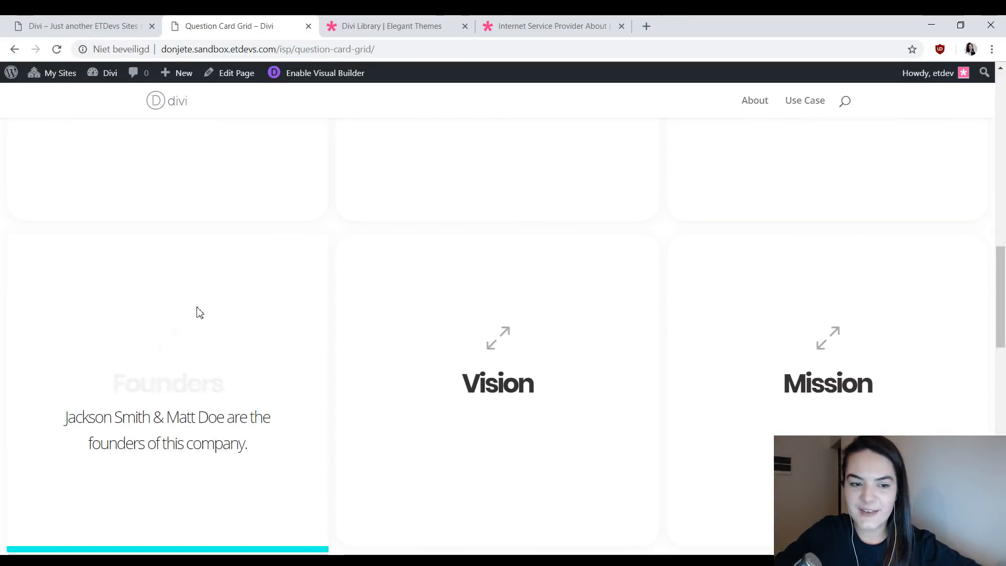
pyautogui.scroll(-7, 689, 263)
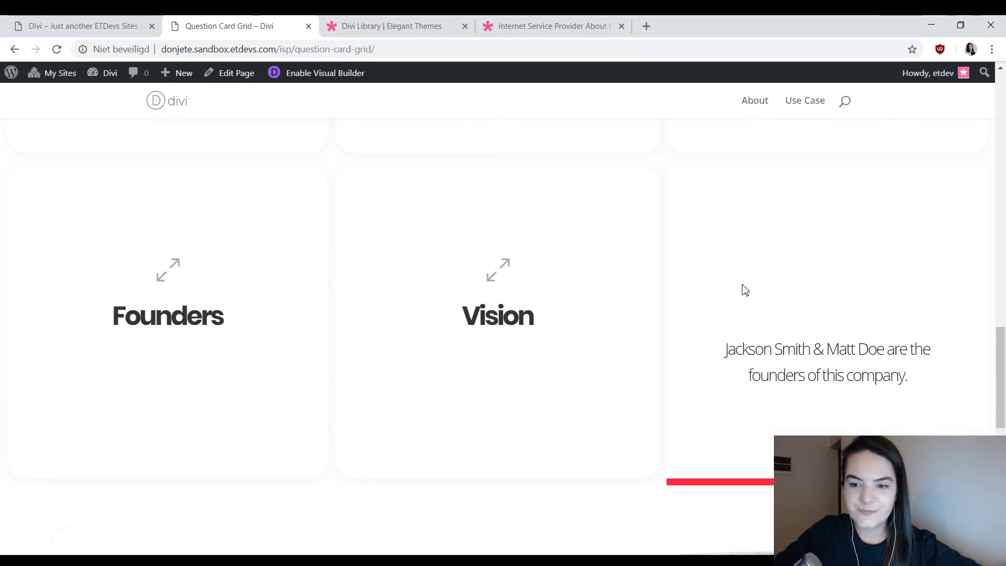
pyautogui.scroll(4, 222, 274)
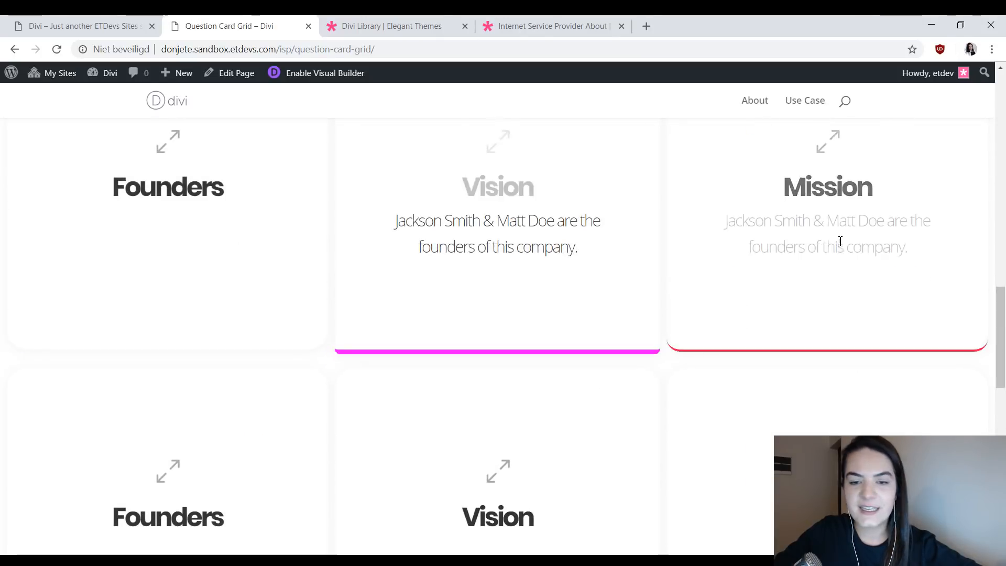
pyautogui.scroll(-1, 823, 241)
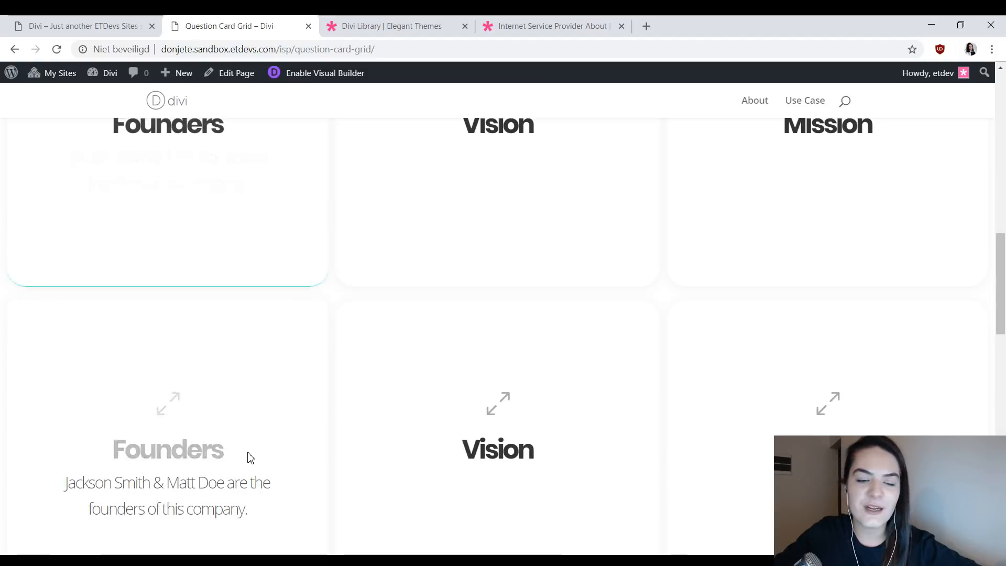